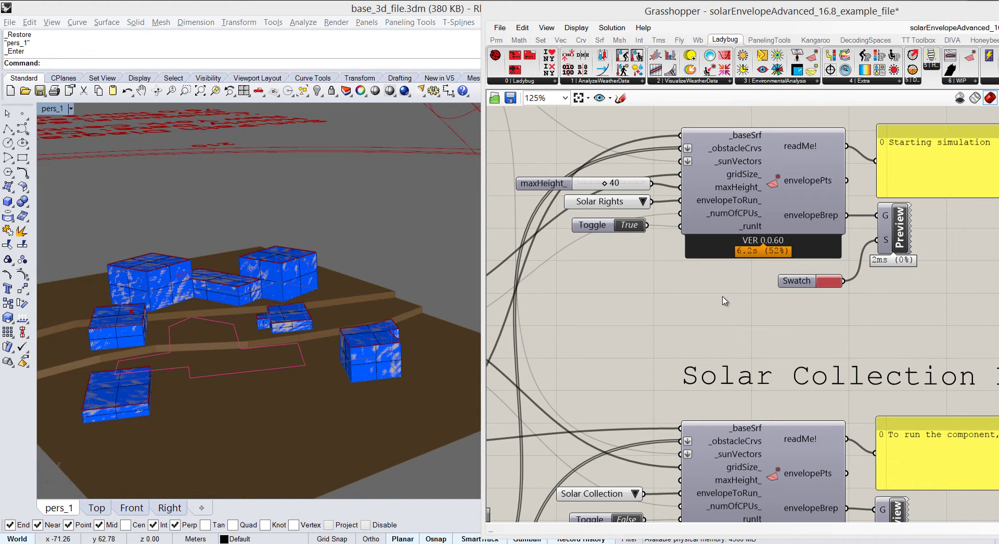
# - Examine the Solar Rights Envelope component's inputs and the existing buildings around the site boundary in the 3D model
pyautogui.moveTo(667, 281); pyautogui.dragTo(709, 274, button='right')
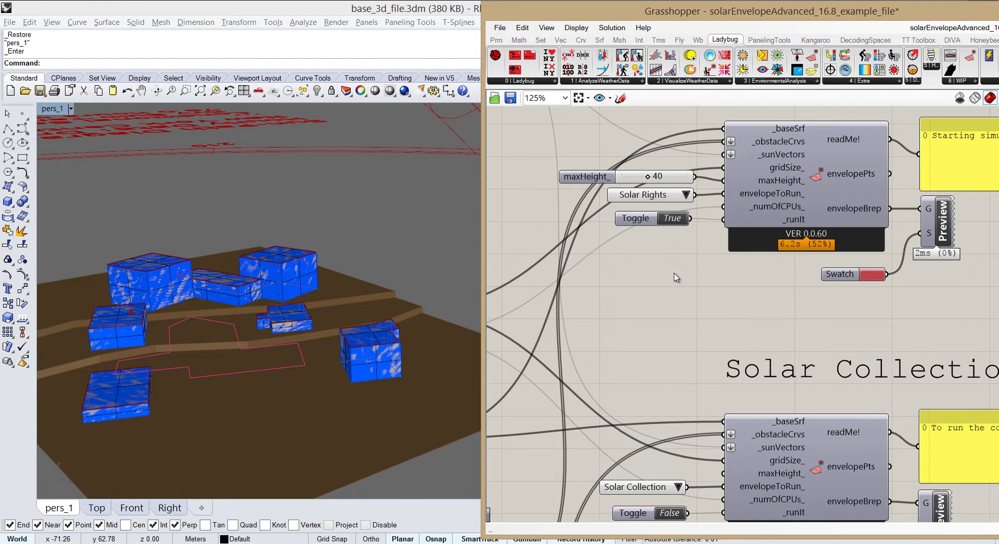
pyautogui.moveTo(676, 278); pyautogui.dragTo(723, 318, button='right')
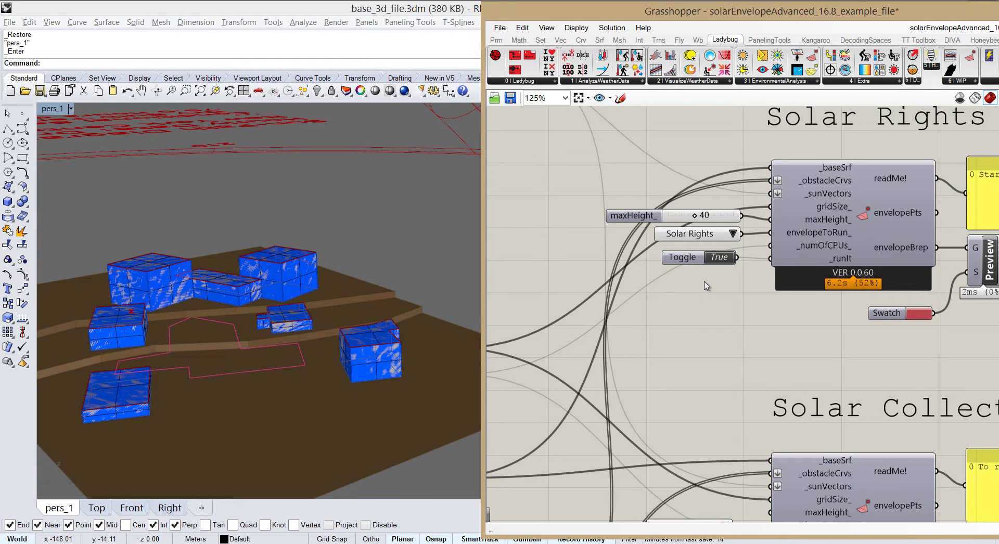
pyautogui.scroll(-2, 710, 307)
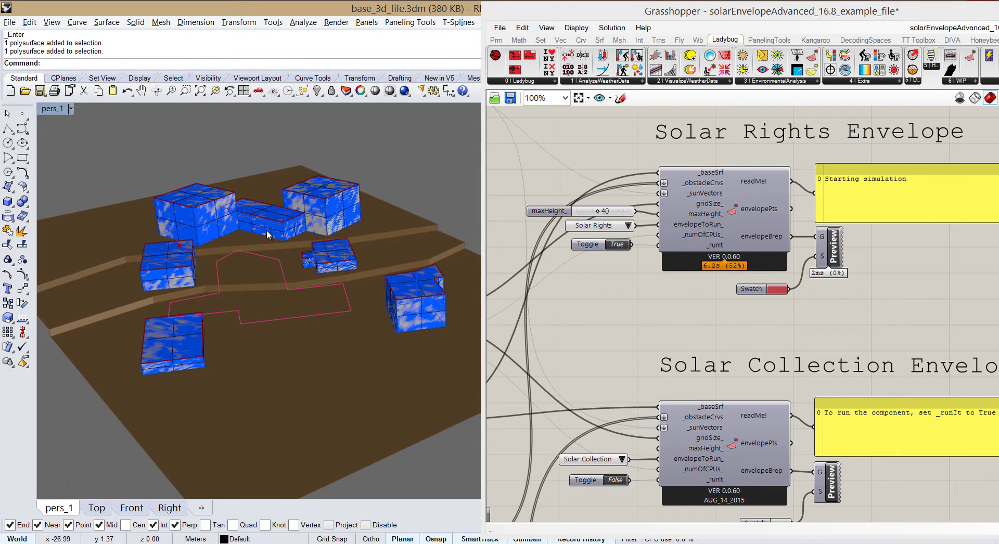
pyautogui.moveTo(338, 250); pyautogui.dragTo(264, 276, button='right')
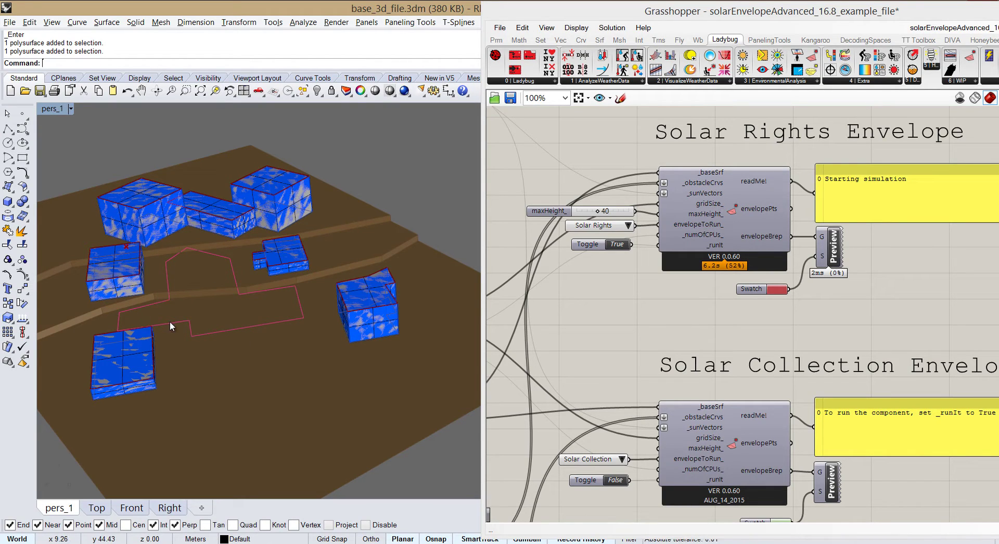
pyautogui.moveTo(169, 322); pyautogui.dragTo(161, 251, button='right')
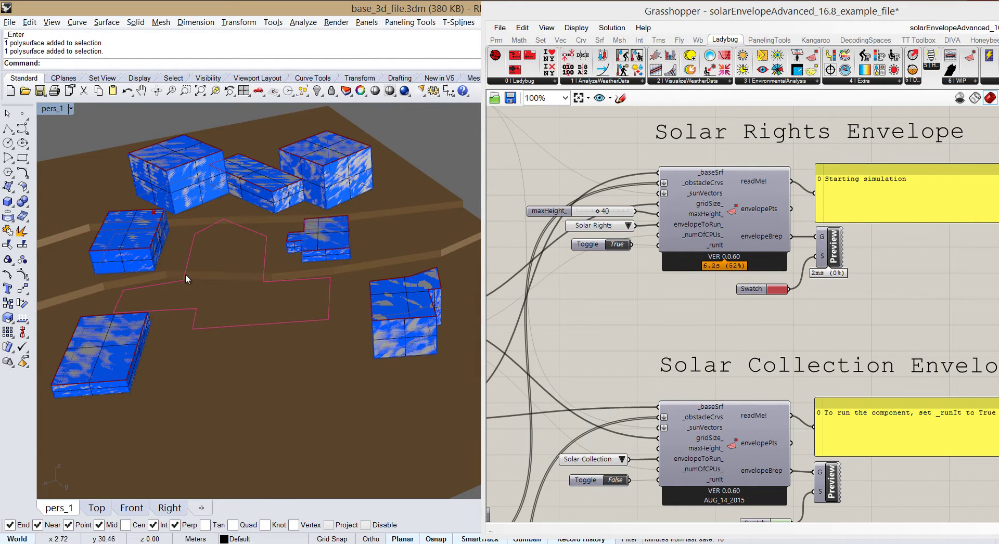
pyautogui.moveTo(207, 281); pyautogui.dragTo(277, 295, button='right')
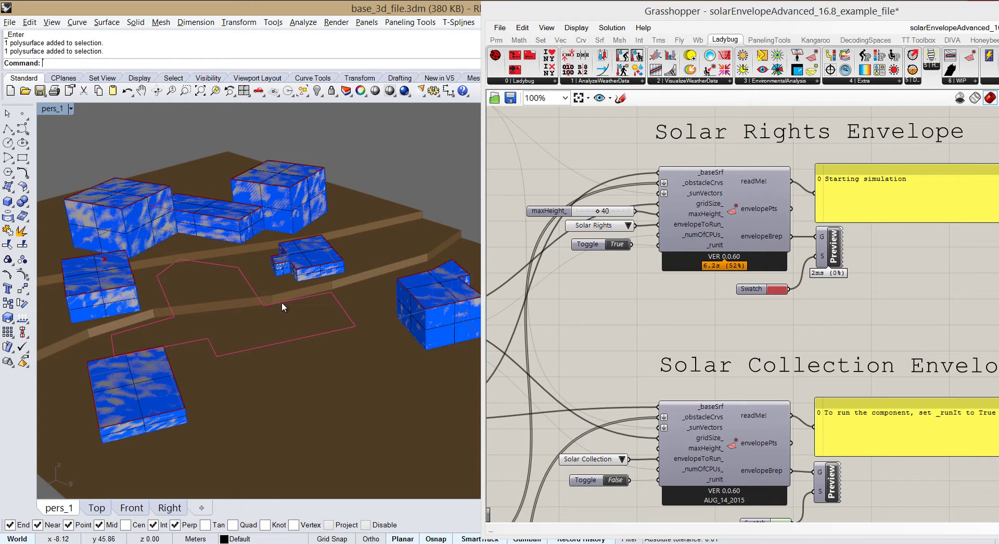
pyautogui.moveTo(292, 317); pyautogui.dragTo(295, 311, button='right')
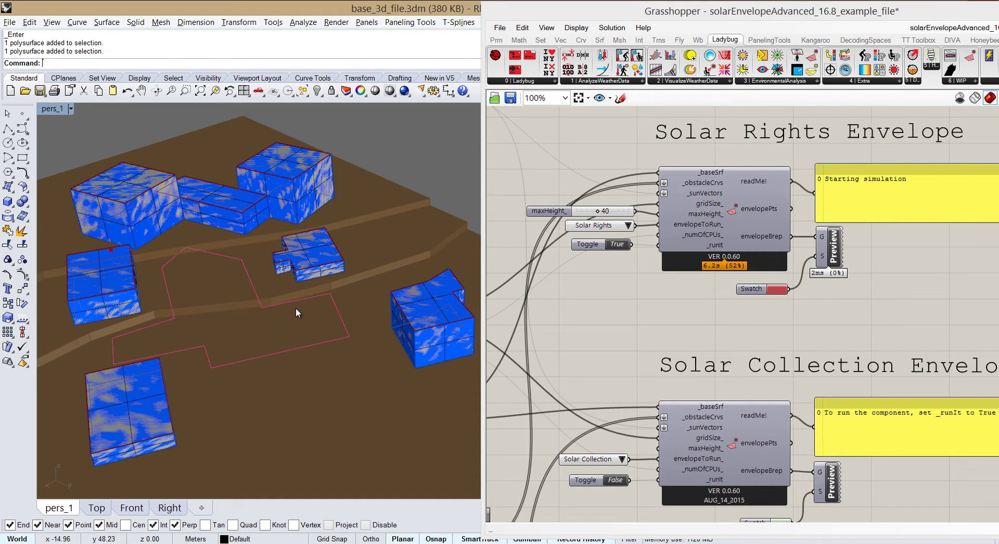
pyautogui.scroll(-2, 296, 308)
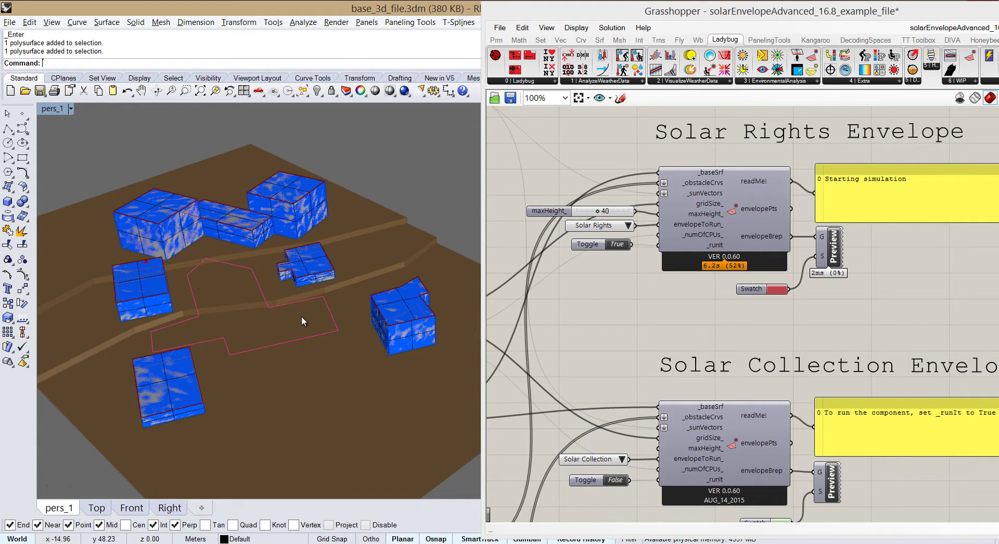
pyautogui.moveTo(303, 320); pyautogui.dragTo(320, 312, button='right')
pyautogui.scroll(3, 317, 312)
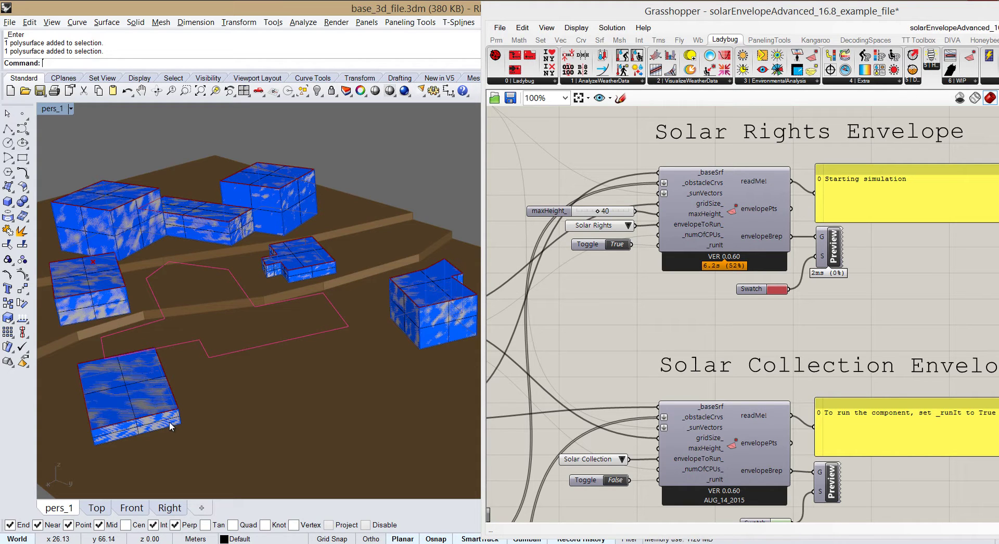
# - Turn on the preview for the custom Preview component connected to the Solar Rights envelopeBrep output
pyautogui.scroll(1, 834, 271)
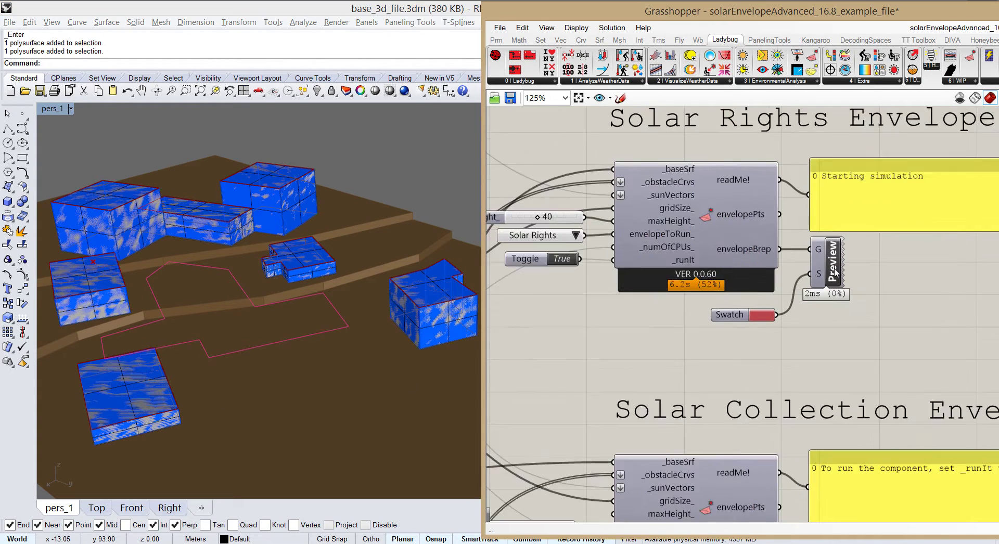
pyautogui.scroll(1, 834, 271)
pyautogui.click(835, 271)
pyautogui.rightClick(887, 290)
pyautogui.click(909, 300)
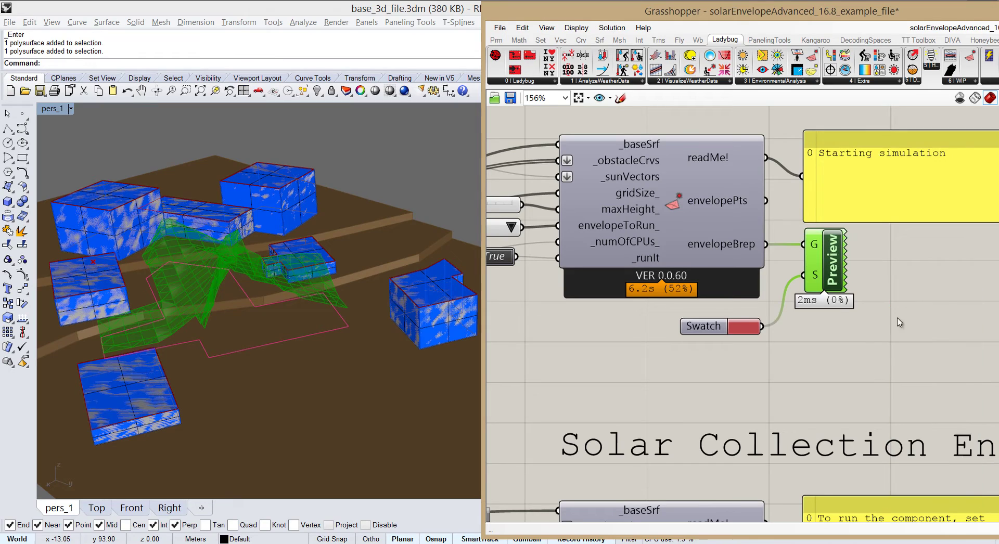
pyautogui.click(897, 359)
# - Highlight the Solar Rights envelope through its Preview component and inspect its shape over the site from low and high angles
pyautogui.moveTo(318, 297); pyautogui.dragTo(348, 255, button='right')
pyautogui.moveTo(207, 286); pyautogui.dragTo(249, 280, button='right')
pyautogui.scroll(2, 249, 270)
pyautogui.scroll(2, 254, 266)
pyautogui.click(822, 267)
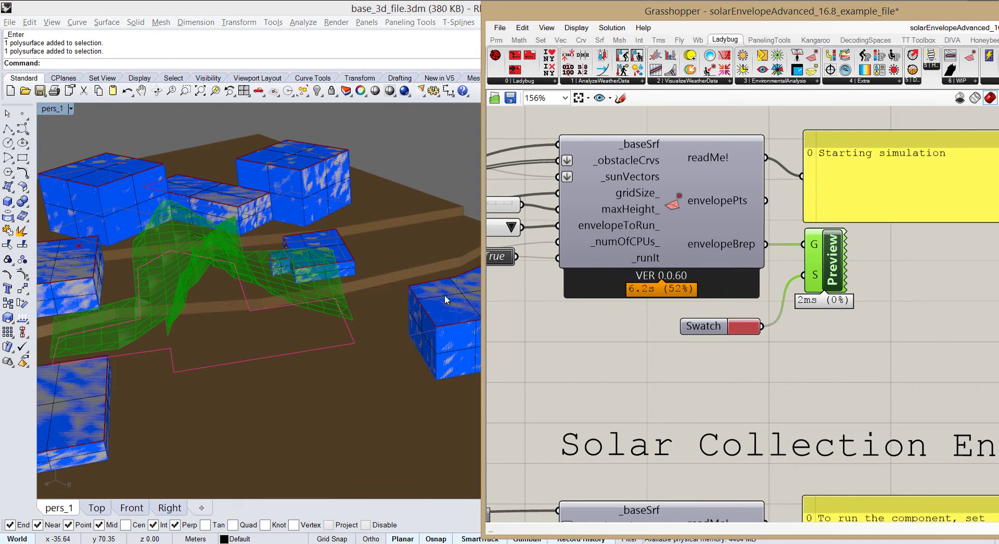
pyautogui.moveTo(175, 317); pyautogui.dragTo(238, 269, button='right')
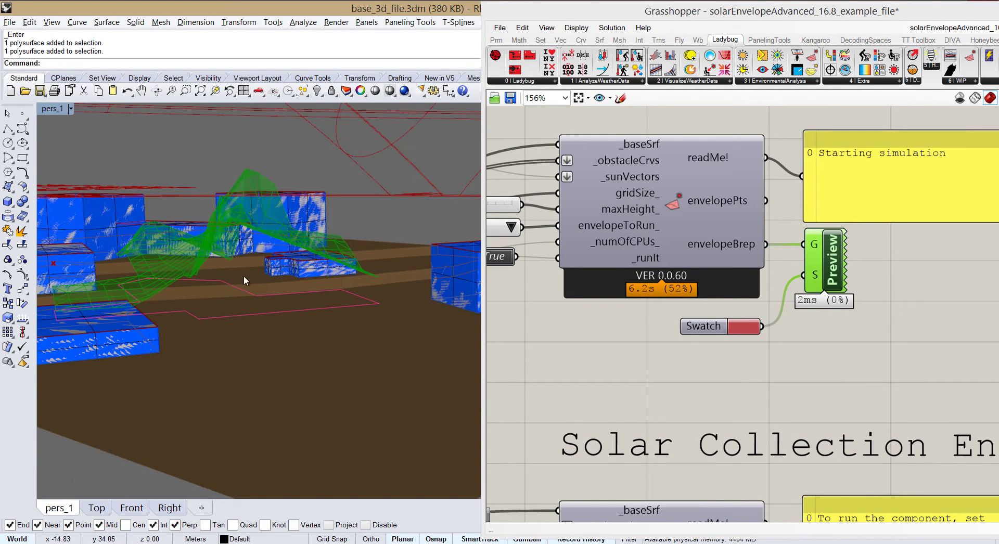
pyautogui.moveTo(300, 292); pyautogui.dragTo(143, 193, button='right')
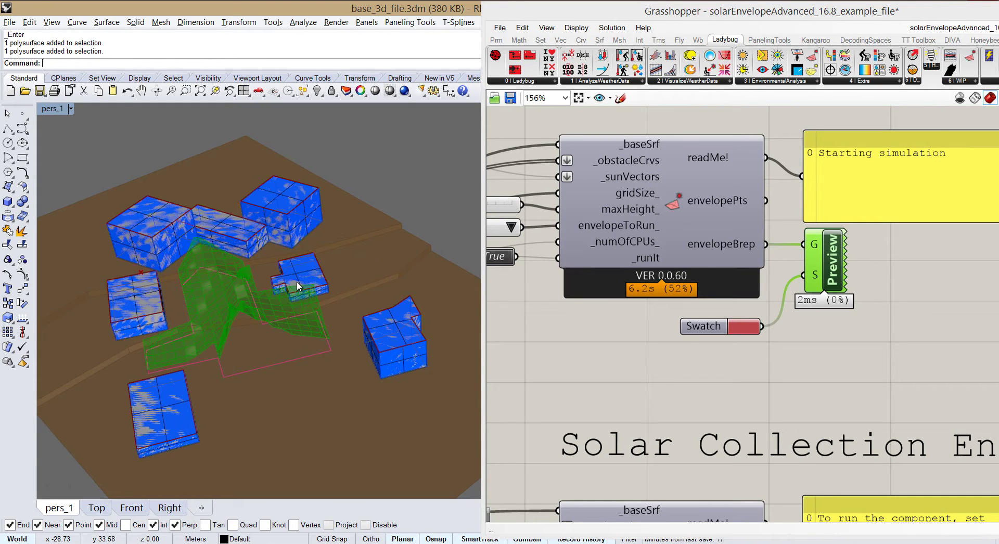
pyautogui.moveTo(296, 282); pyautogui.dragTo(389, 225, button='right')
# - Examine the weather-data part of the definition and the sun path diagram surrounding the site model
pyautogui.moveTo(681, 384); pyautogui.dragTo(761, 369, button='right')
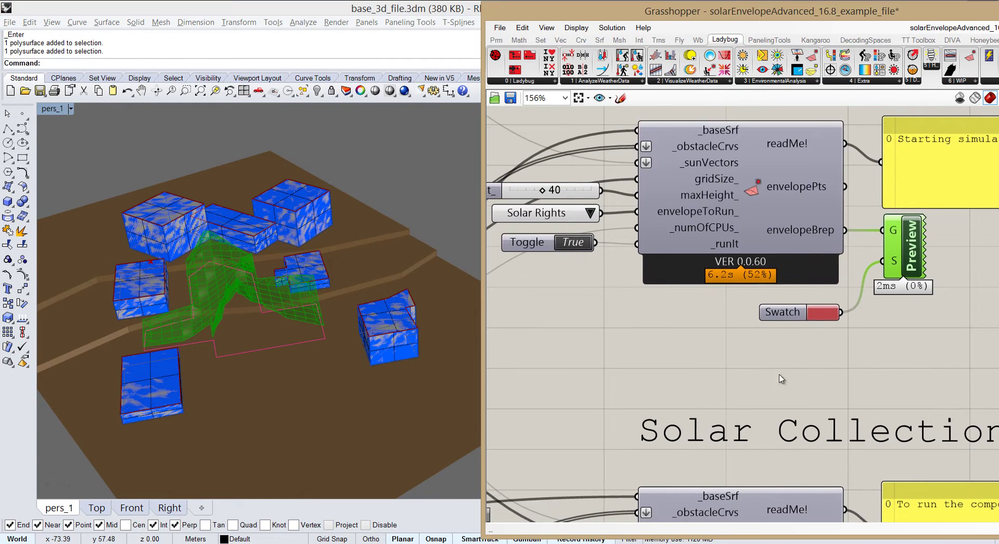
pyautogui.scroll(-1, 658, 357)
pyautogui.moveTo(606, 346); pyautogui.dragTo(676, 349, button='right')
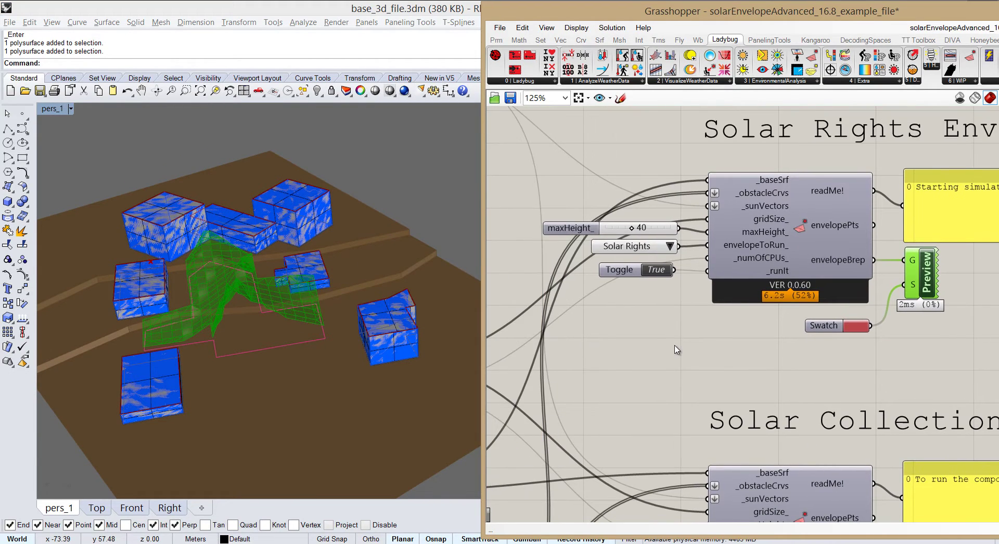
pyautogui.scroll(-5, 676, 350)
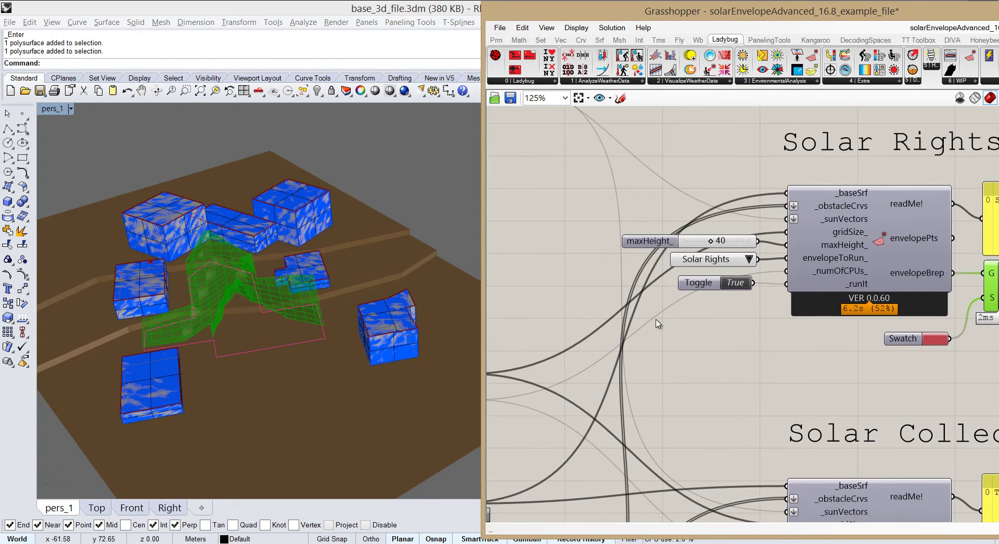
pyautogui.scroll(2, 711, 329)
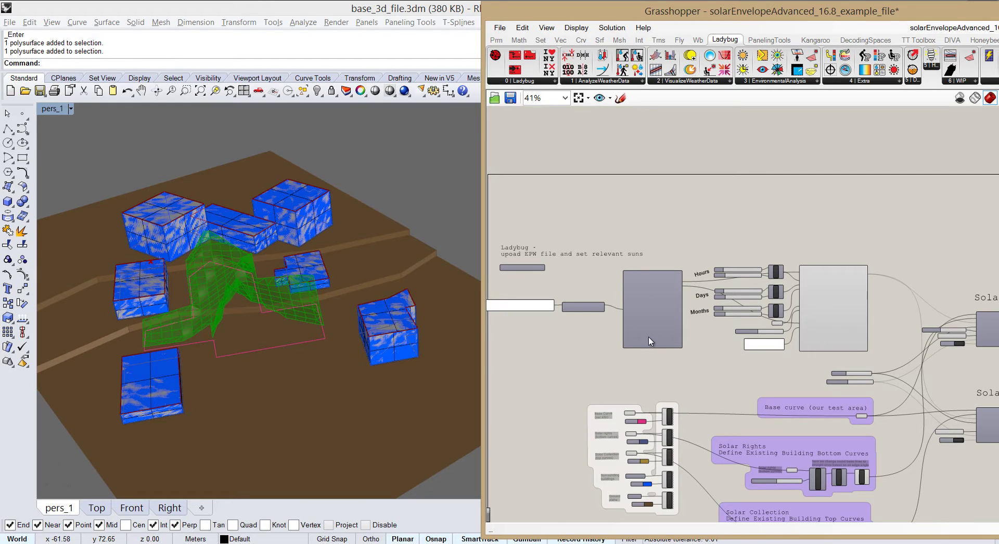
pyautogui.moveTo(345, 285); pyautogui.dragTo(339, 286, button='right')
pyautogui.scroll(-15, 317, 254)
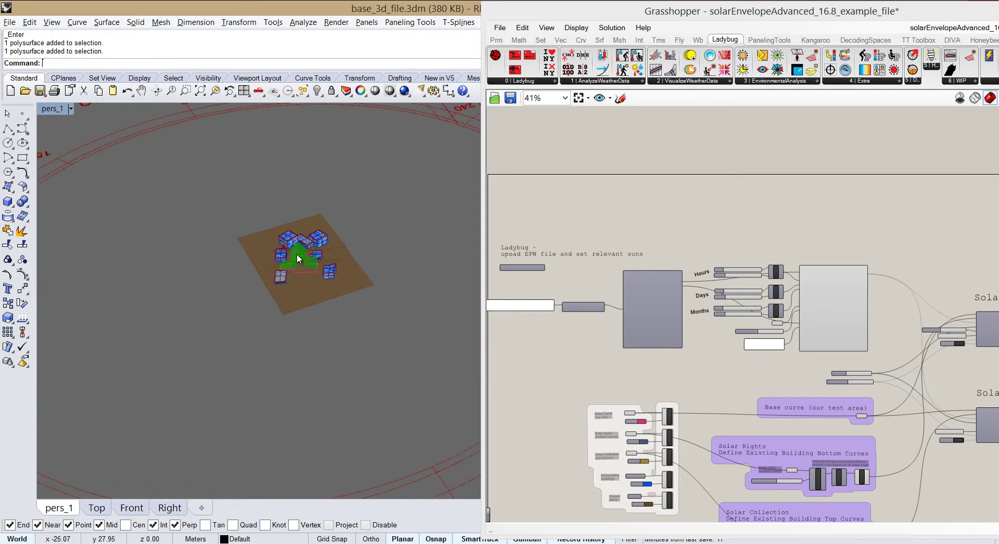
pyautogui.moveTo(258, 260); pyautogui.dragTo(390, 270, button='right')
pyautogui.scroll(2, 323, 354)
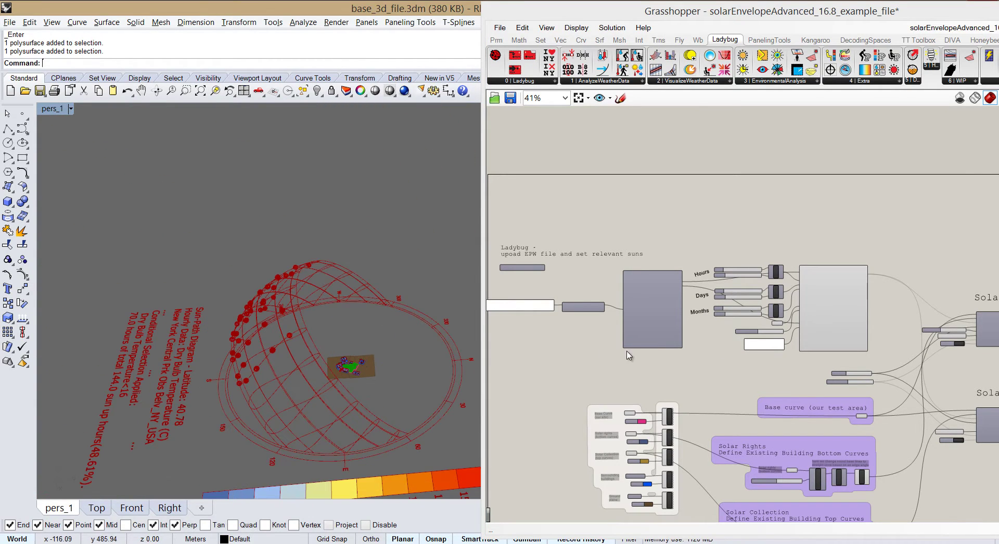
# - Examine the EPW file import, the hours, days and months series, and the a<16 temperature condition feeding the sun path component
pyautogui.moveTo(624, 356); pyautogui.dragTo(692, 341, button='right')
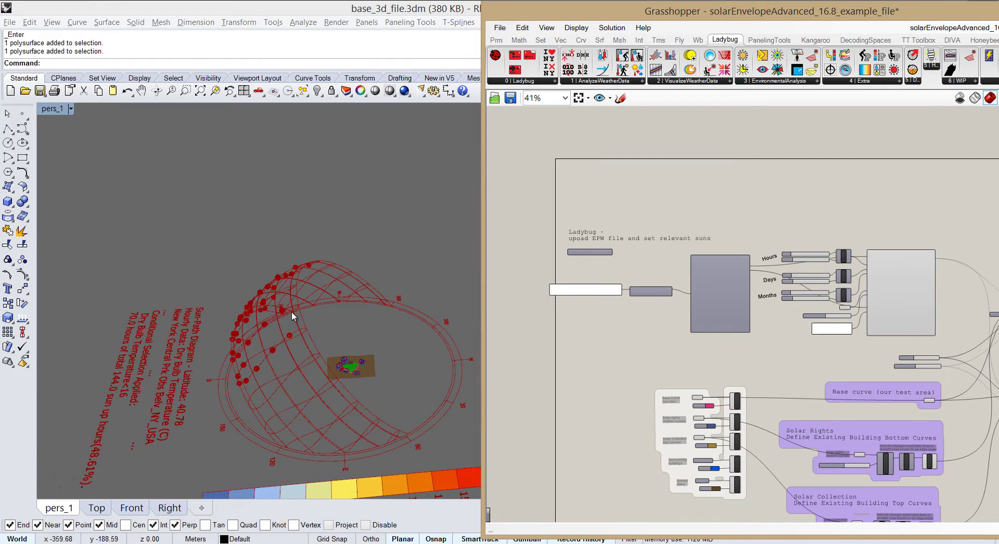
pyautogui.scroll(3, 579, 225)
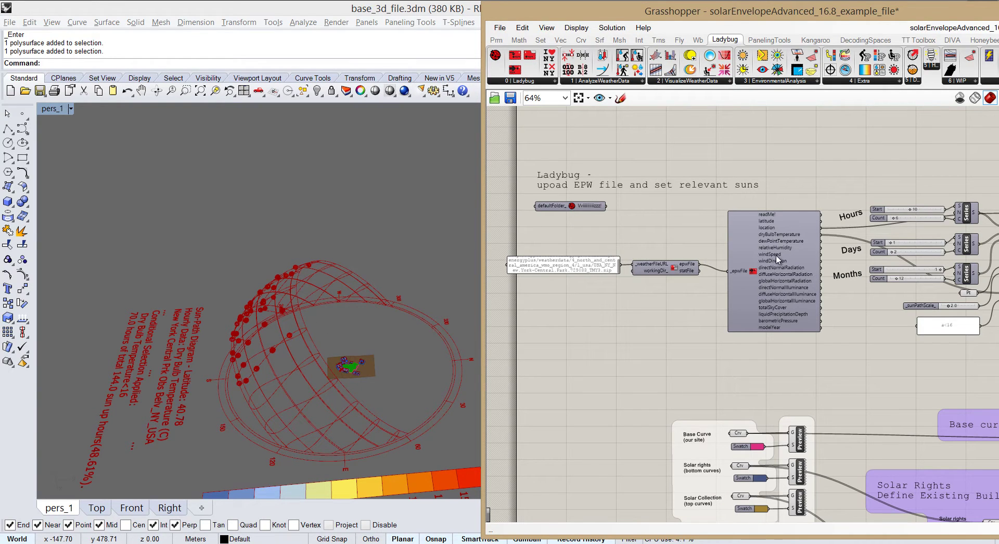
pyautogui.scroll(3, 612, 261)
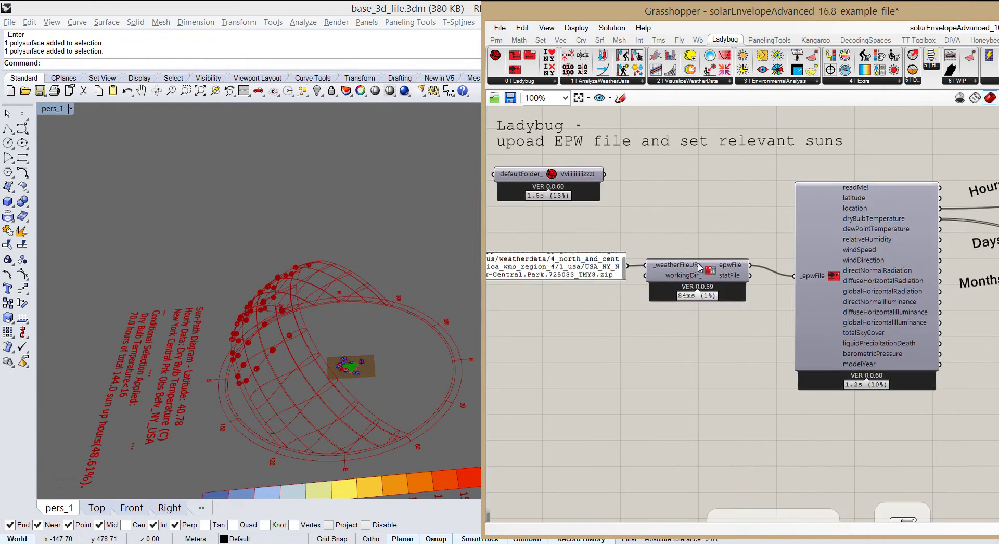
pyautogui.moveTo(670, 324); pyautogui.dragTo(484, 330, button='right')
pyautogui.moveTo(881, 332); pyautogui.dragTo(654, 340, button='right')
pyautogui.moveTo(802, 292); pyautogui.dragTo(783, 303, button='right')
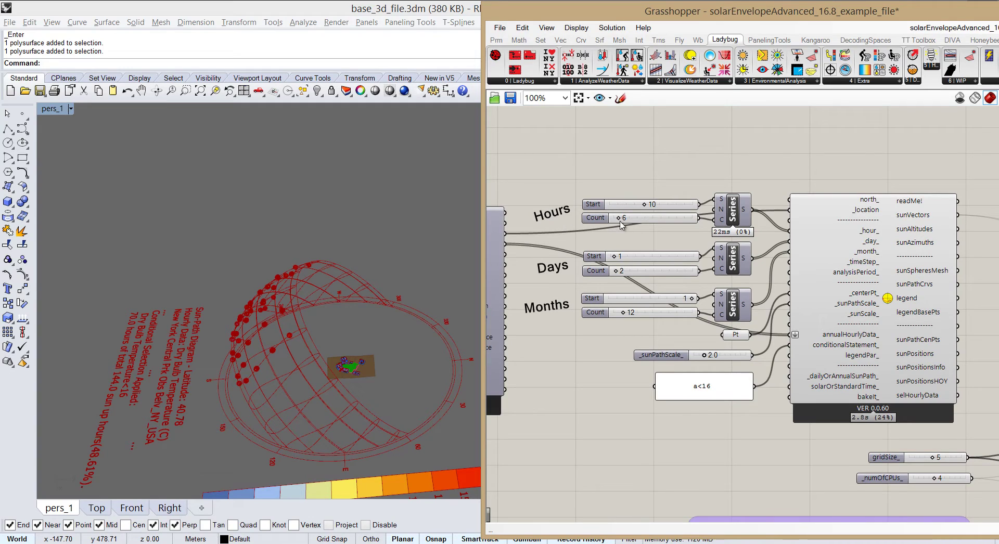
pyautogui.moveTo(611, 364); pyautogui.dragTo(685, 343, button='right')
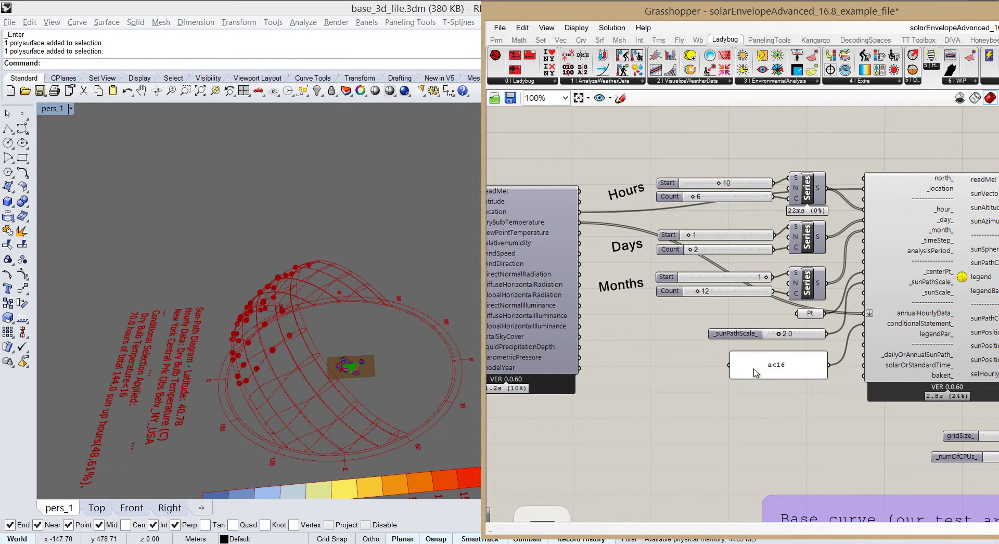
pyautogui.scroll(1, 775, 371)
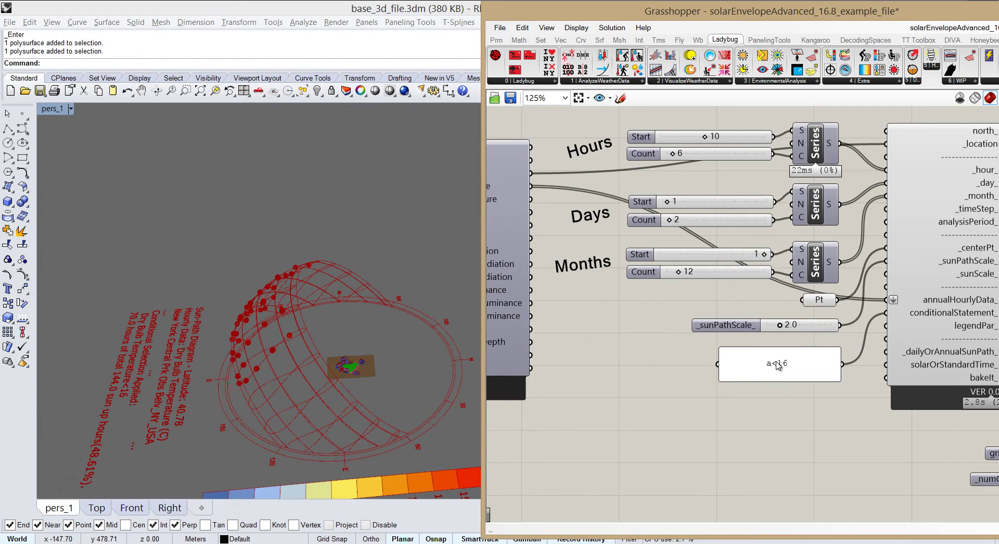
pyautogui.moveTo(741, 326); pyautogui.dragTo(799, 327, button='right')
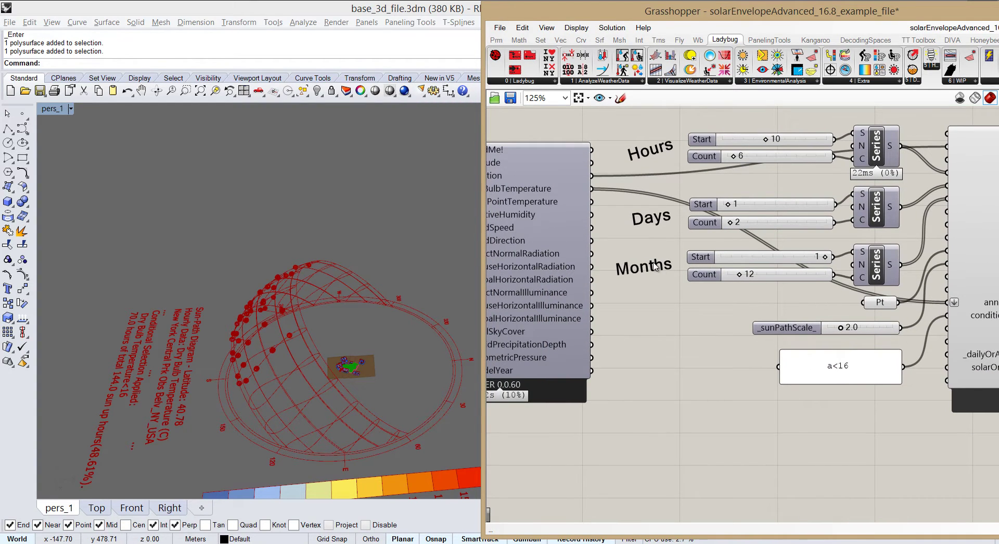
pyautogui.moveTo(504, 215); pyautogui.dragTo(572, 218, button='right')
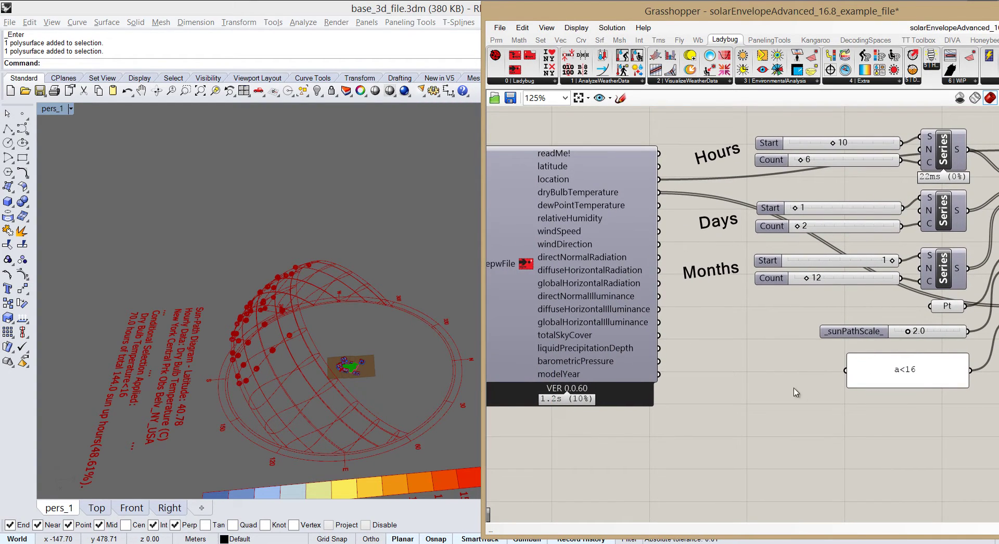
pyautogui.moveTo(860, 377); pyautogui.dragTo(739, 357, button='right')
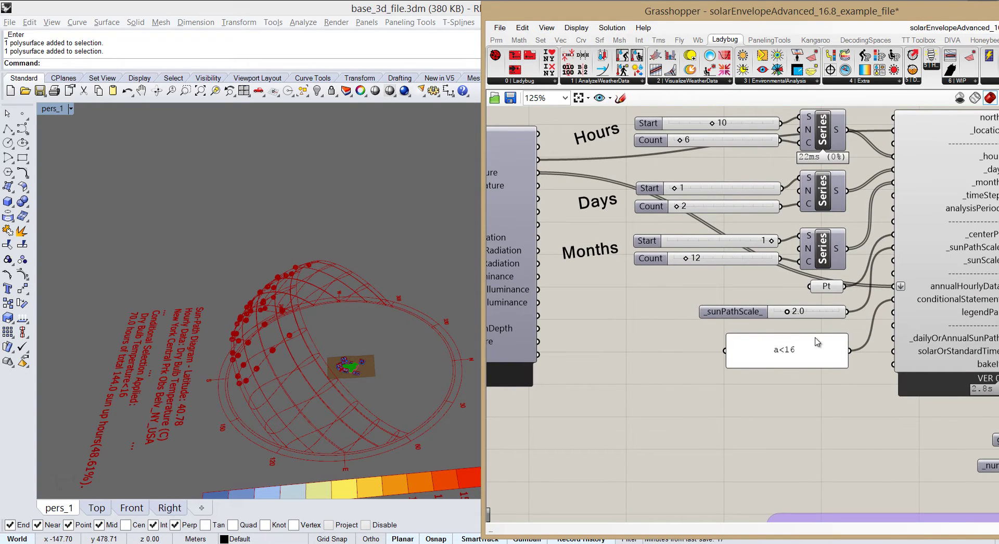
pyautogui.scroll(-2, 816, 346)
pyautogui.moveTo(865, 356); pyautogui.dragTo(705, 345, button='right')
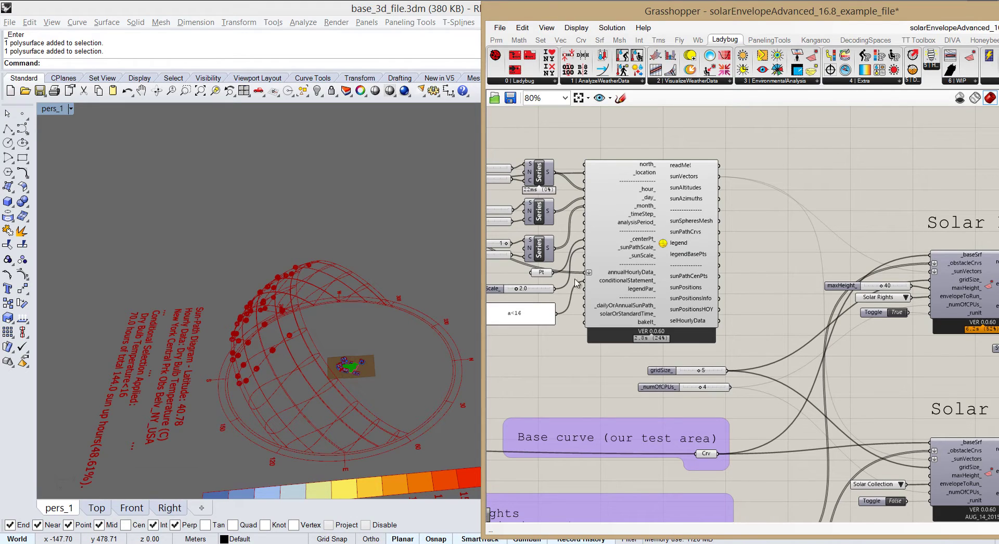
pyautogui.moveTo(406, 299)
pyautogui.mouseDown(button='right')
pyautogui.moveTo(356, 275)
pyautogui.moveTo(411, 305)
pyautogui.mouseUp(button='right')
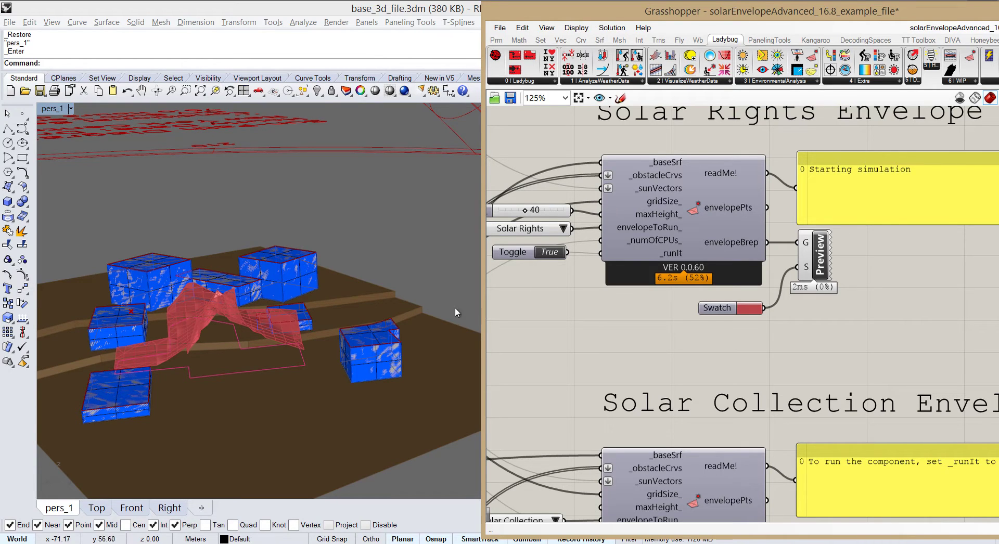
# - Inspect the red Solar Rights envelope against the neighbouring buildings and site boundary from close range
pyautogui.moveTo(563, 338); pyautogui.dragTo(587, 358, button='right')
pyautogui.moveTo(714, 249); pyautogui.dragTo(679, 254, button='right')
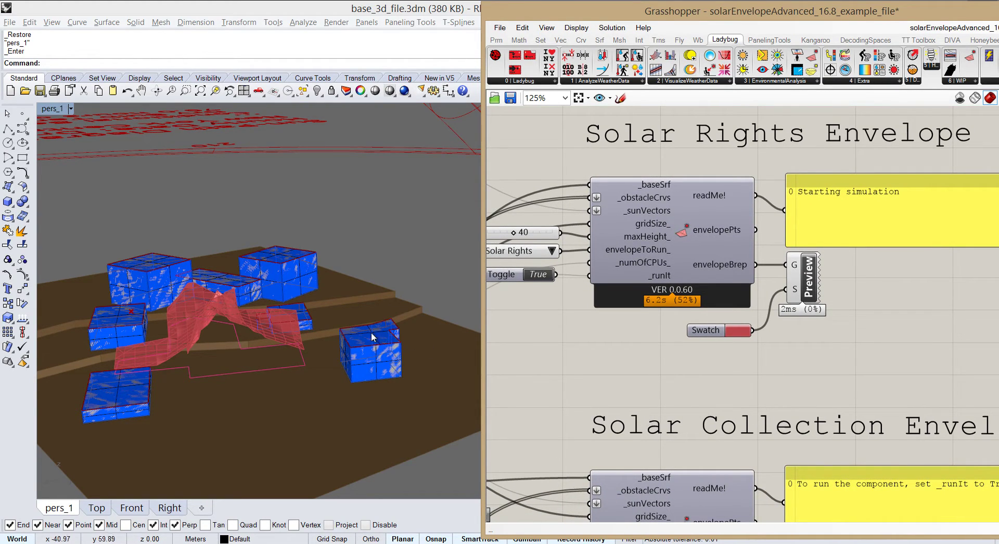
pyautogui.moveTo(376, 336); pyautogui.dragTo(404, 335, button='right')
pyautogui.scroll(2, 318, 317)
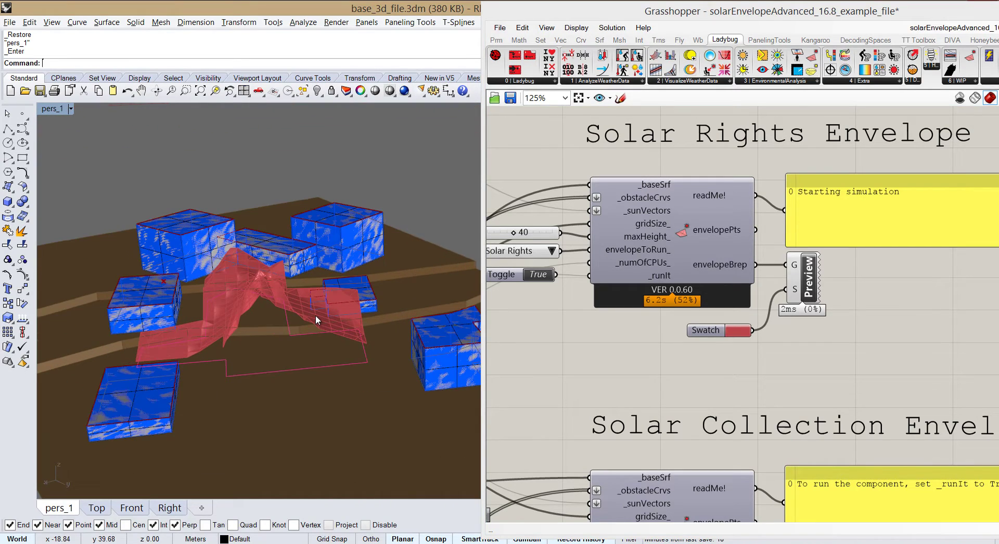
pyautogui.scroll(3, 315, 316)
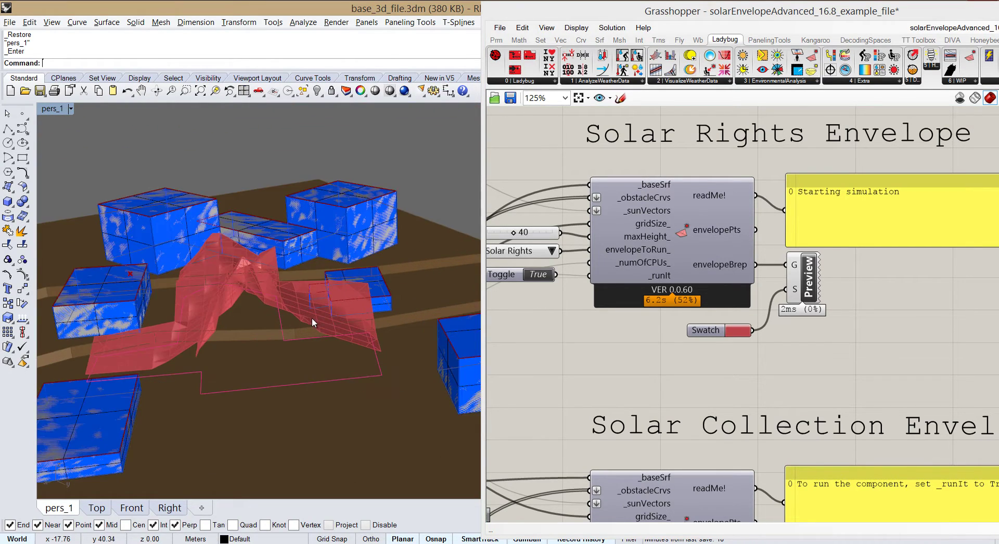
pyautogui.moveTo(312, 317); pyautogui.dragTo(365, 307, button='right')
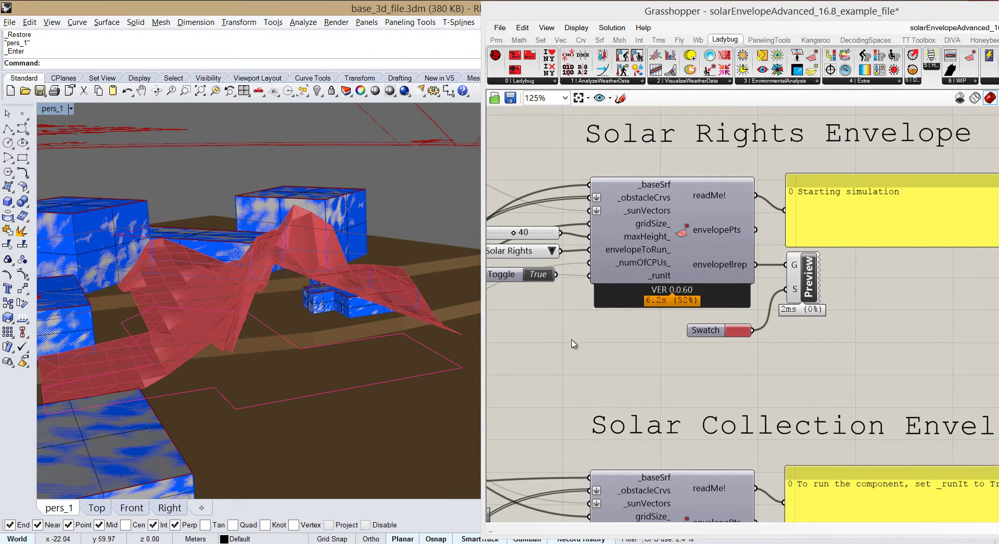
# - Examine the inputs and outputs of the Solar Rights envelope component alongside the envelope on the site
pyautogui.moveTo(572, 341); pyautogui.dragTo(669, 361, button='right')
pyautogui.moveTo(291, 362); pyautogui.dragTo(223, 345, button='right')
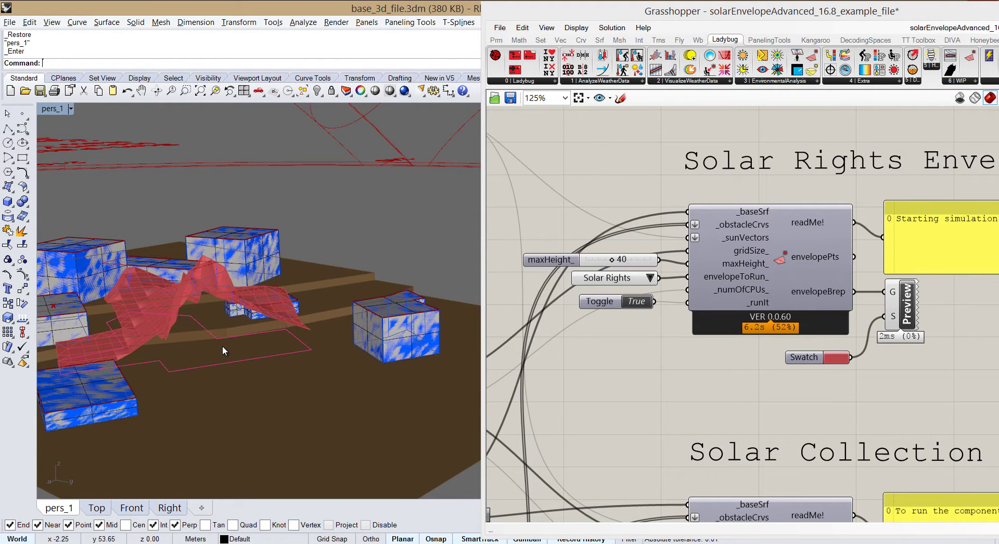
pyautogui.scroll(1, 762, 335)
pyautogui.scroll(2, 834, 284)
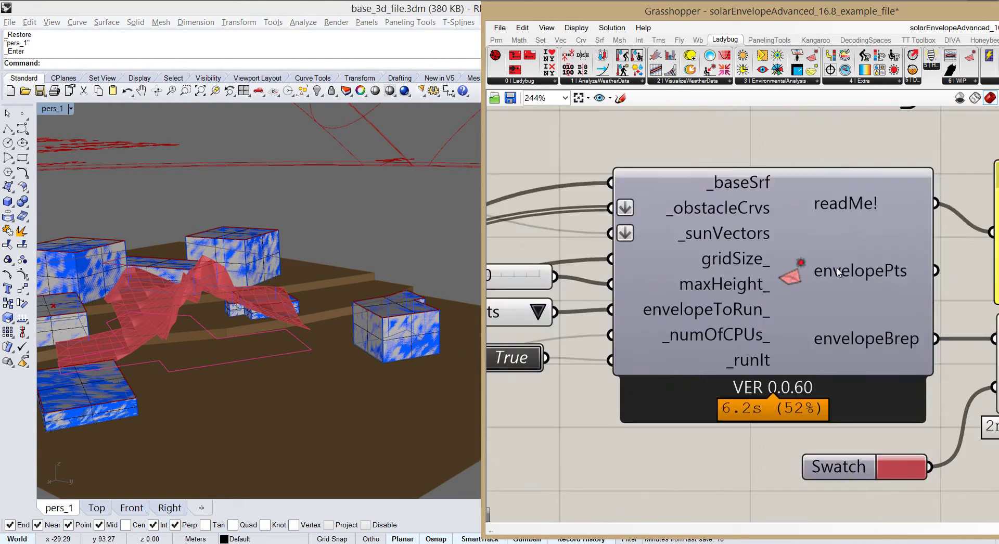
pyautogui.scroll(-1, 759, 315)
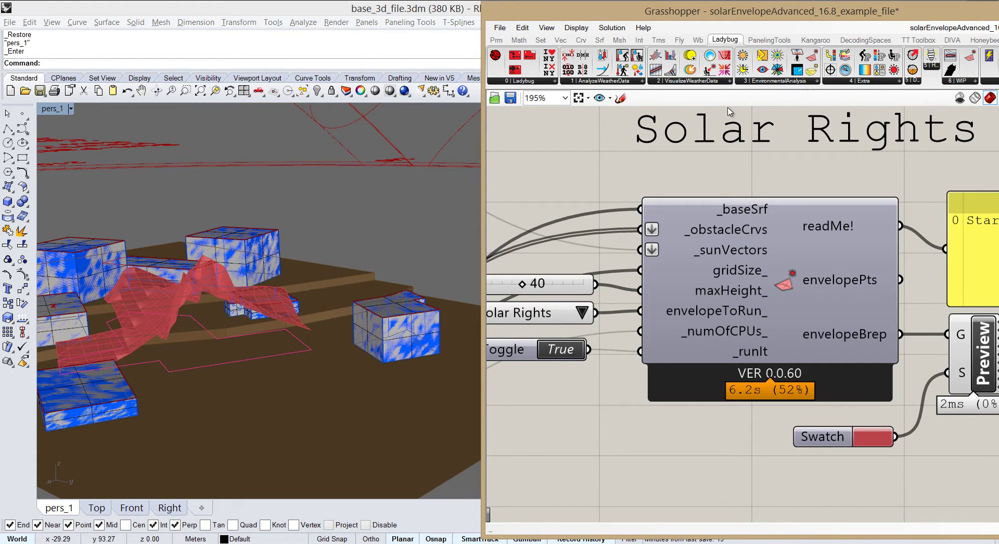
pyautogui.scroll(-3, 789, 170)
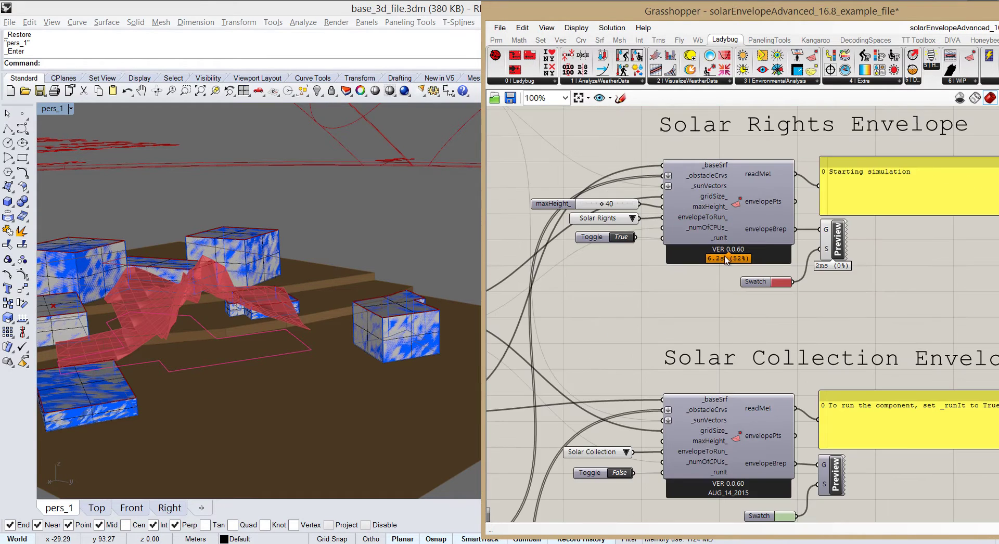
# - Search the component library for "solare" and locate the Ladybug_SolarEnvelopeAdvanced component
pyautogui.doubleClick(705, 311)
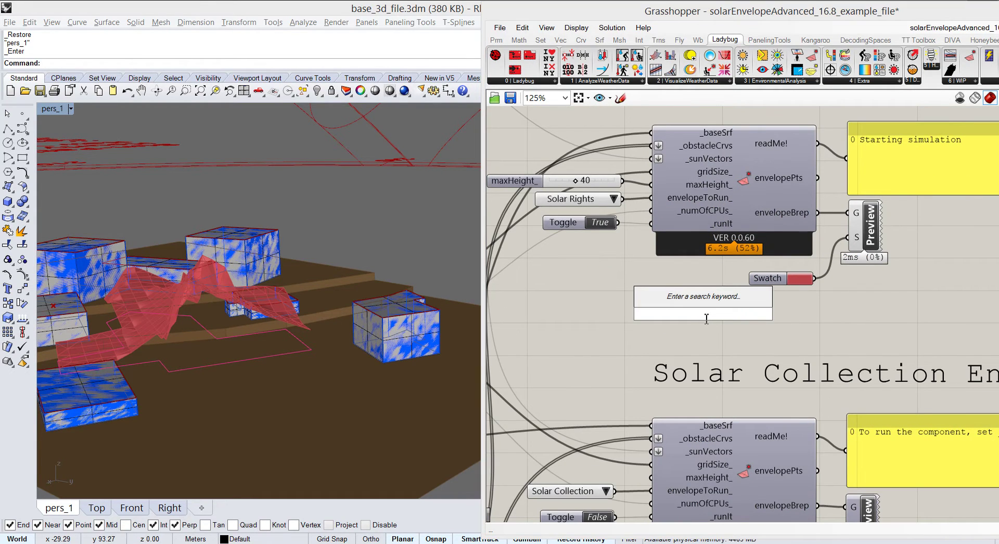
pyautogui.write('solare')
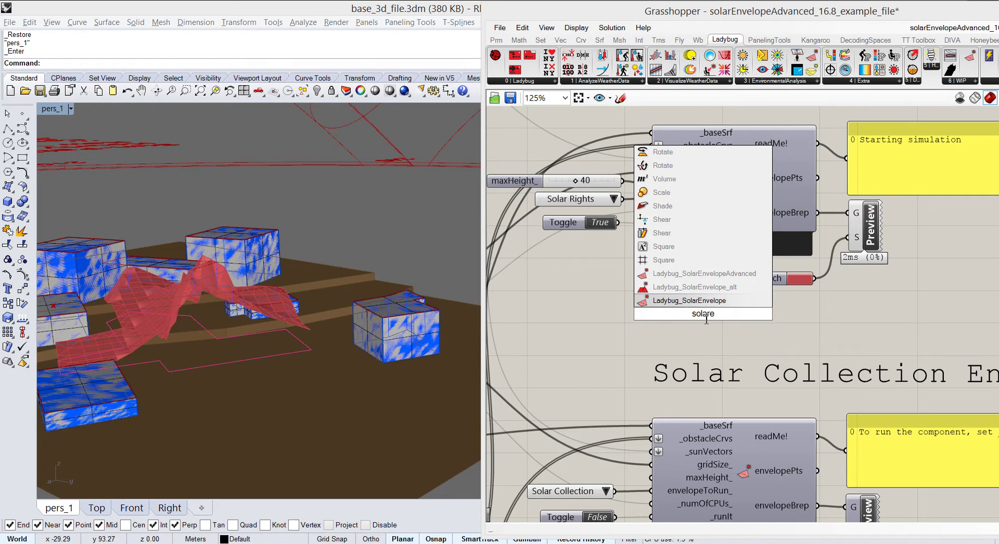
pyautogui.click(735, 277)
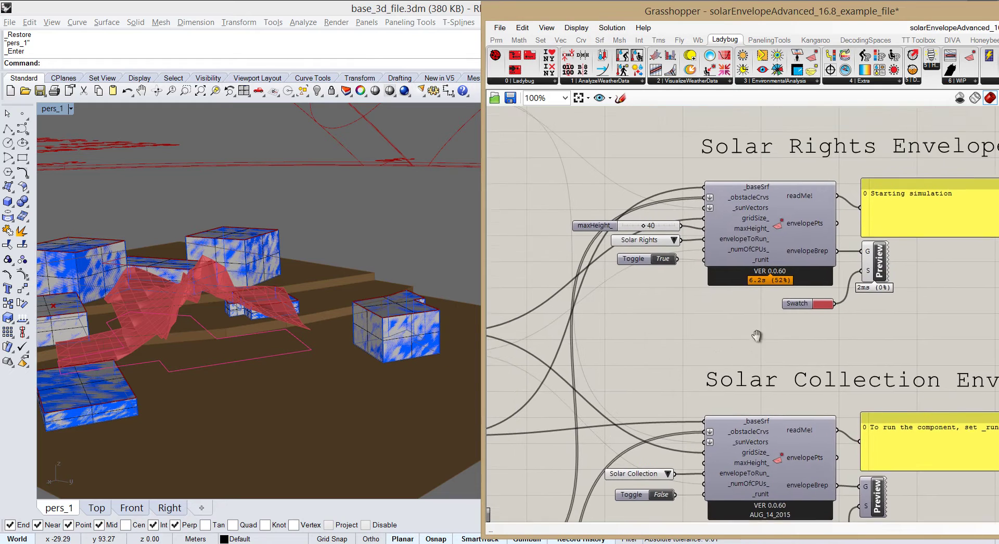
# - Inspect the Solar Rights envelope from a higher angle and the maxHeight_, envelope type and run settings of its component
pyautogui.scroll(1, 723, 218)
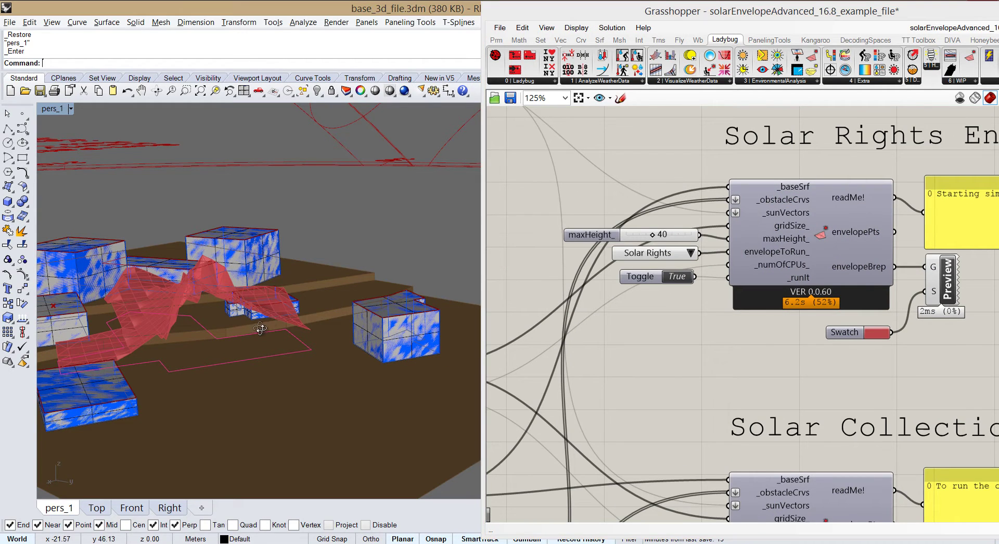
pyautogui.moveTo(259, 329); pyautogui.dragTo(233, 326, button='right')
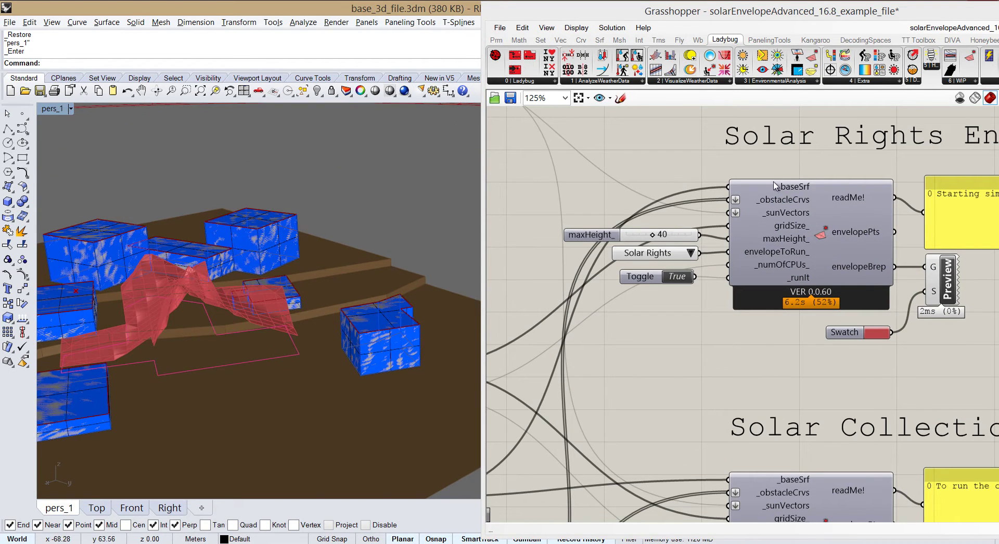
pyautogui.moveTo(218, 340); pyautogui.dragTo(142, 370, button='right')
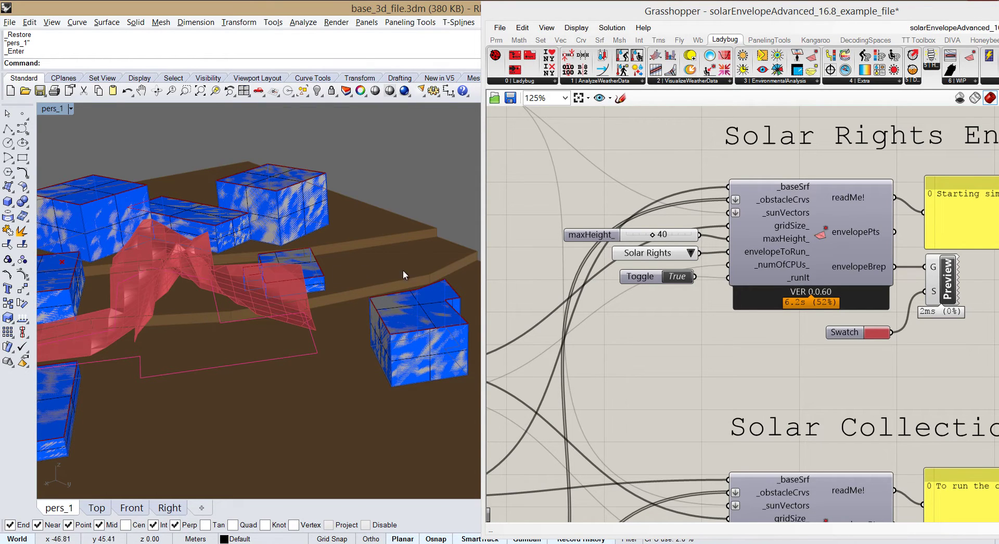
pyautogui.moveTo(745, 366); pyautogui.dragTo(752, 378, button='right')
pyautogui.scroll(1, 772, 217)
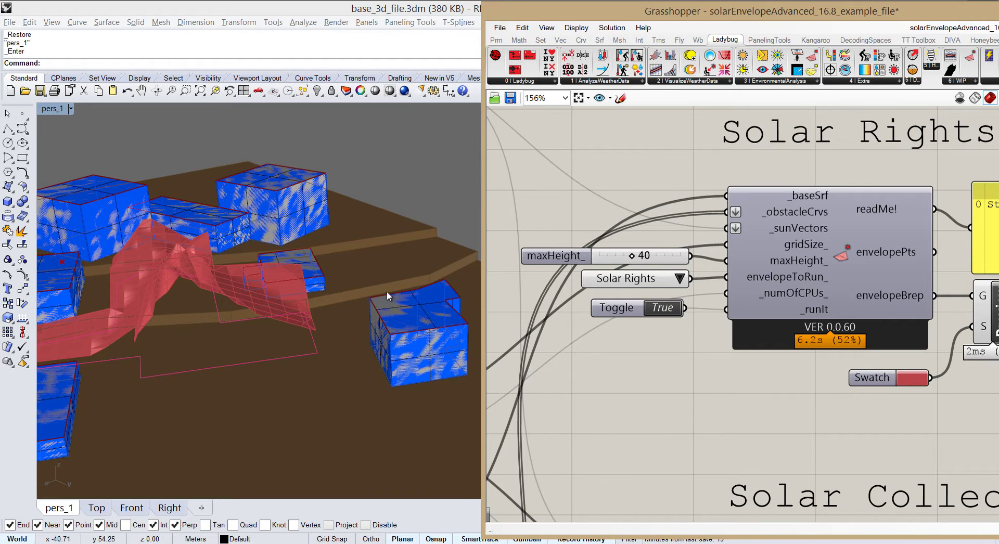
# - Highlight the base curve of the L-shaped building beside the envelope's near corner and clear the selection
pyautogui.moveTo(360, 317); pyautogui.dragTo(348, 299, button='right')
pyautogui.click(448, 370)
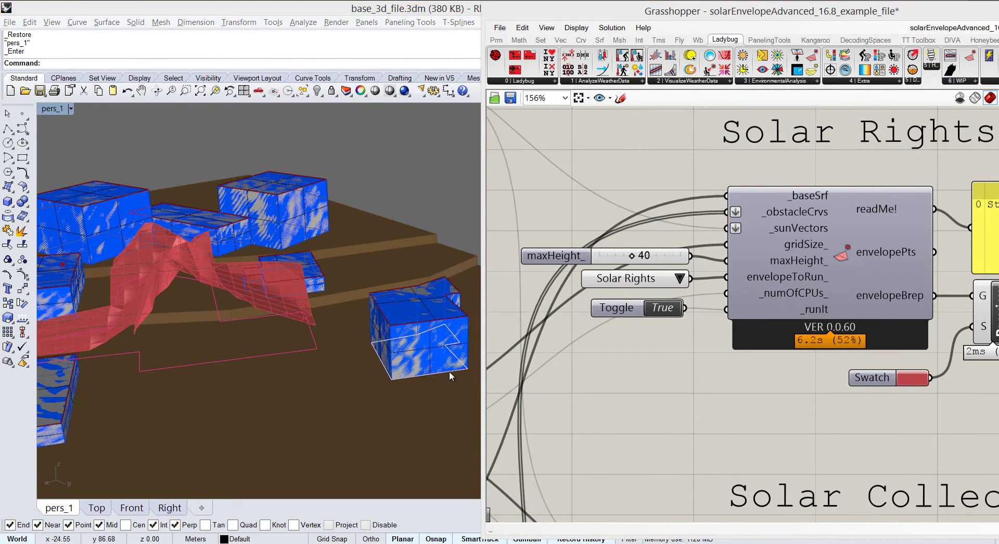
pyautogui.click(473, 404)
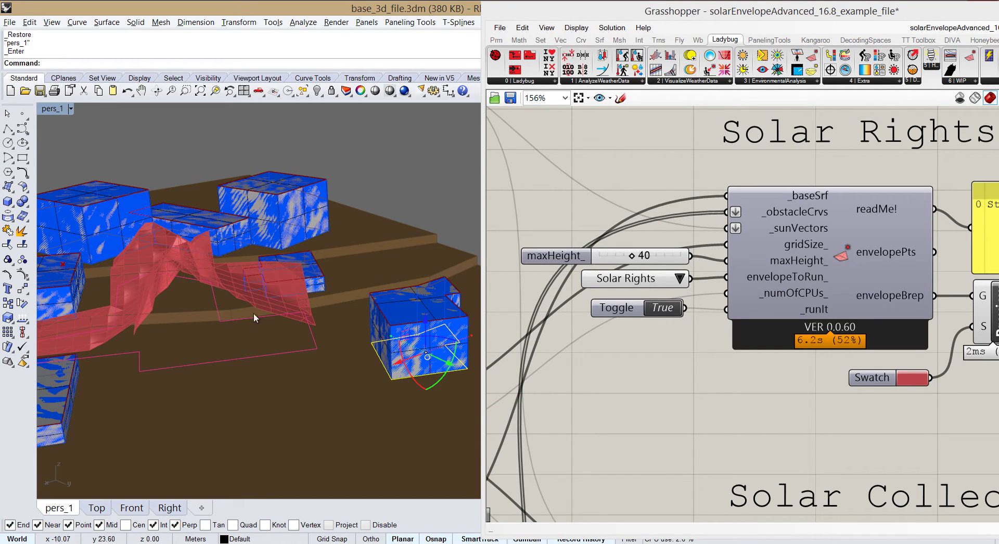
pyautogui.click(402, 386)
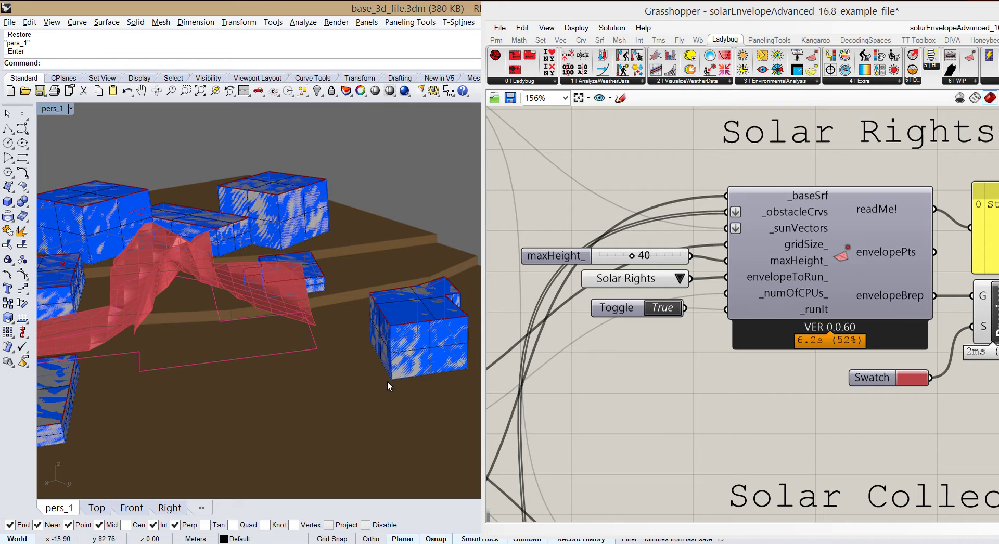
# - Raise the L-shaped building's base obstacle curve vertically to partway up its facade so the Solar Rights envelope recalculates
pyautogui.moveTo(388, 343); pyautogui.dragTo(376, 342, button='right')
pyautogui.scroll(2, 369, 365)
pyautogui.click(367, 356)
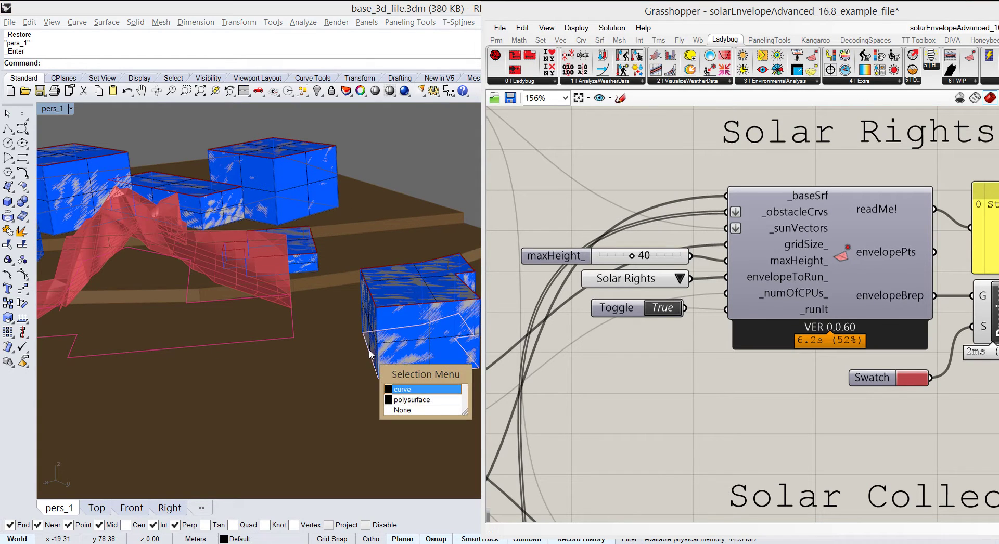
pyautogui.click(400, 396)
pyautogui.moveTo(393, 375); pyautogui.dragTo(381, 359, button='right')
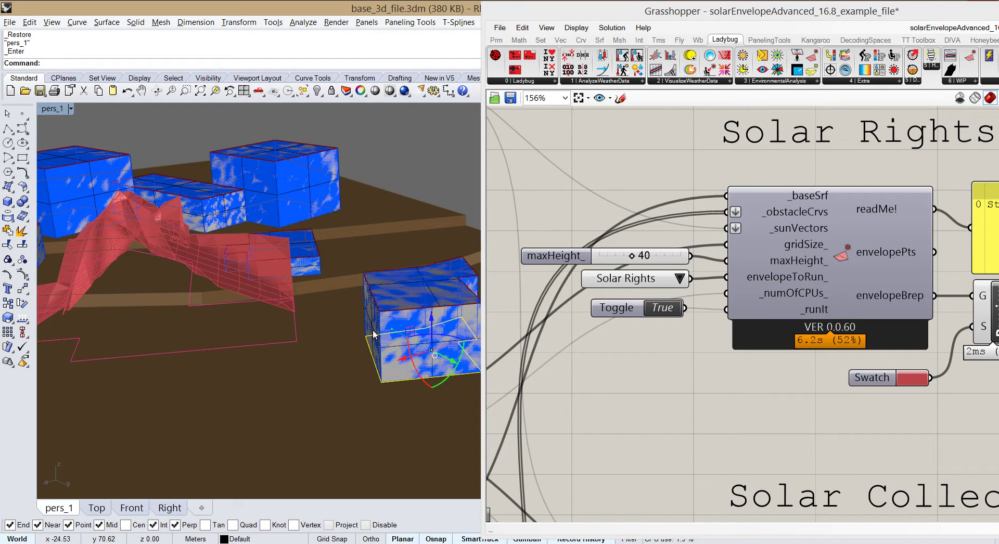
pyautogui.scroll(3, 377, 335)
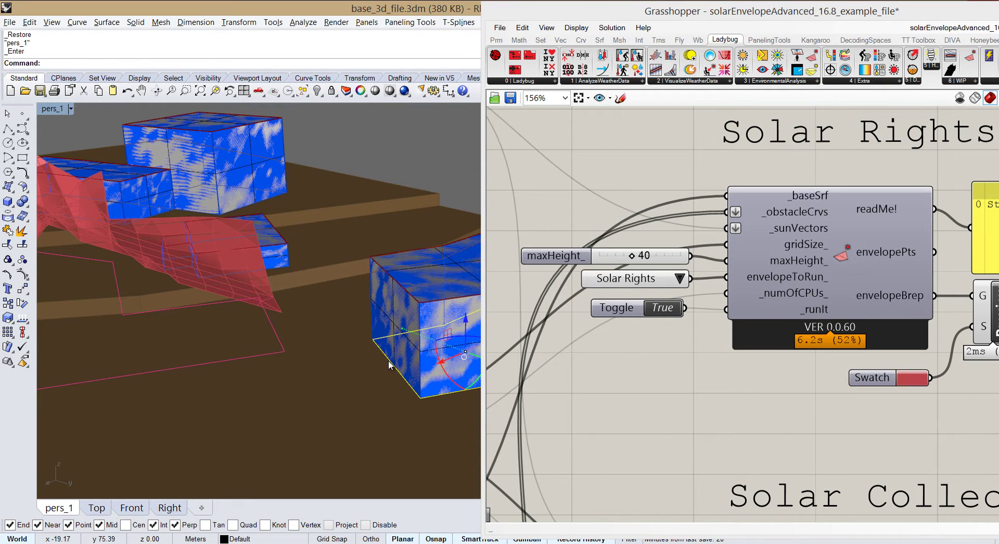
pyautogui.scroll(-4, 382, 361)
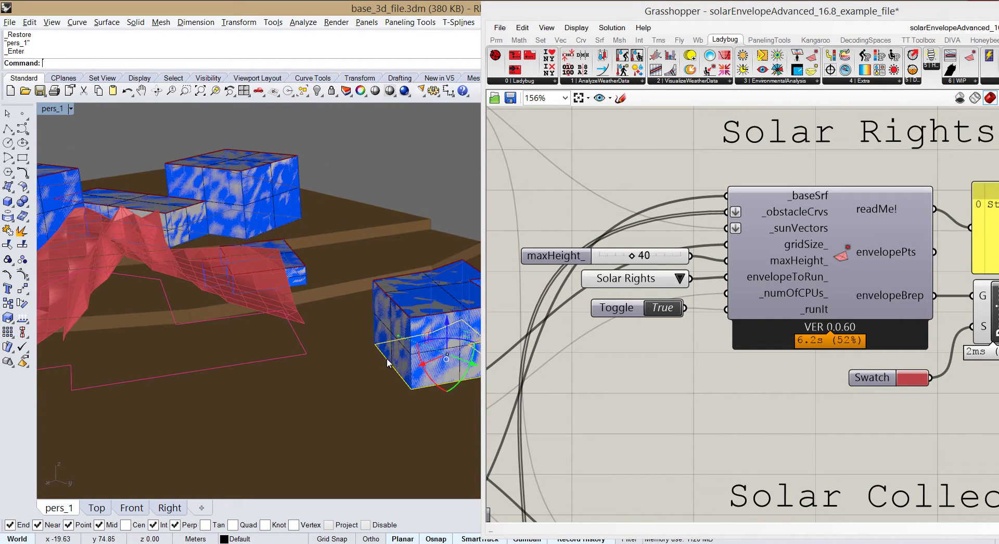
pyautogui.moveTo(398, 359); pyautogui.dragTo(339, 341, button='right')
pyautogui.scroll(4, 338, 341)
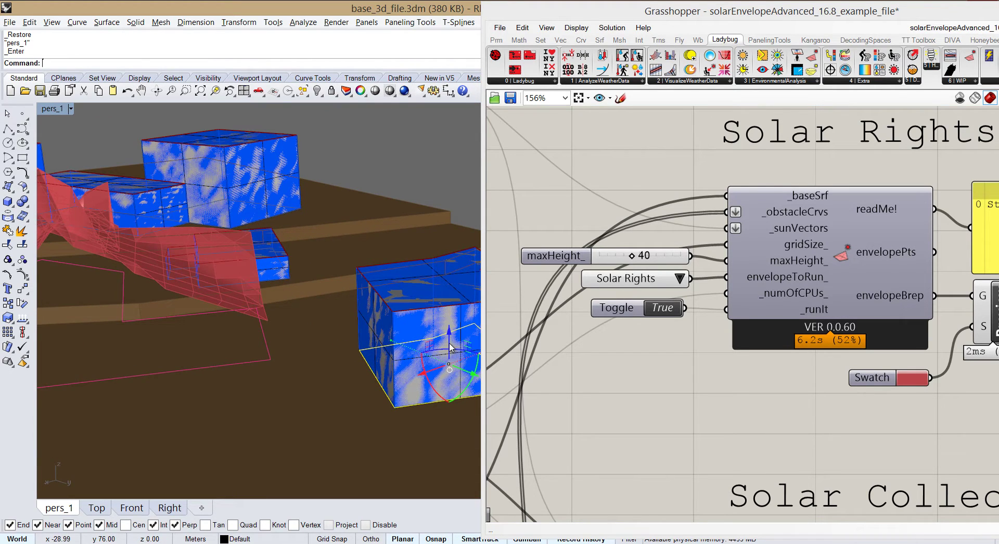
pyautogui.moveTo(449, 346); pyautogui.dragTo(451, 312)
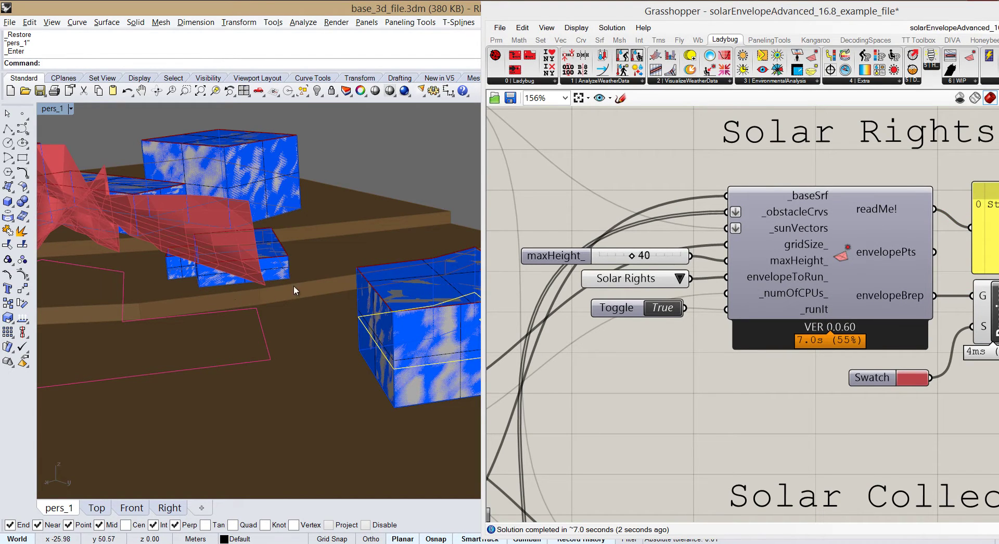
# - Undo the vertical move of the obstacle curve and inspect the envelope against the neighbouring buildings
pyautogui.hotkey('ctrl', 'z')
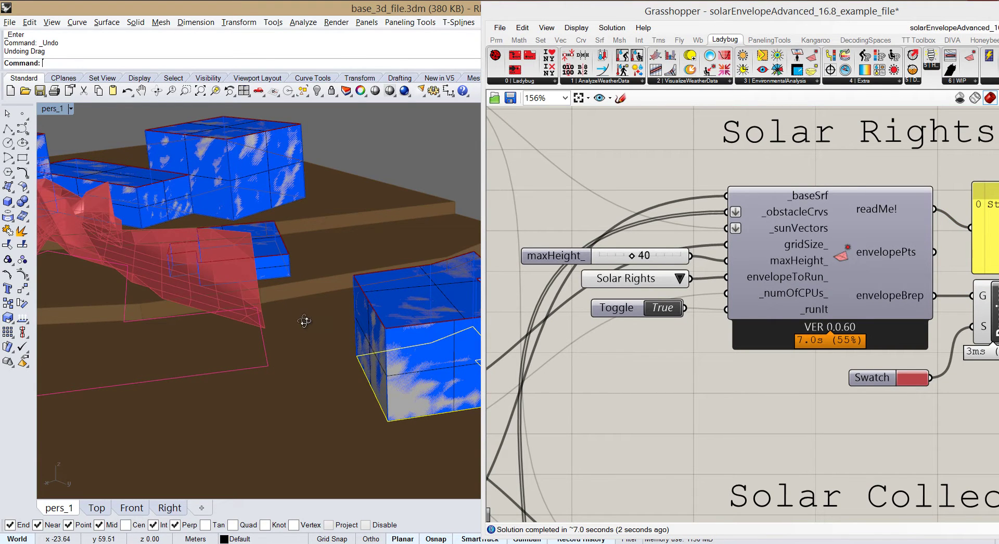
pyautogui.scroll(-3, 305, 321)
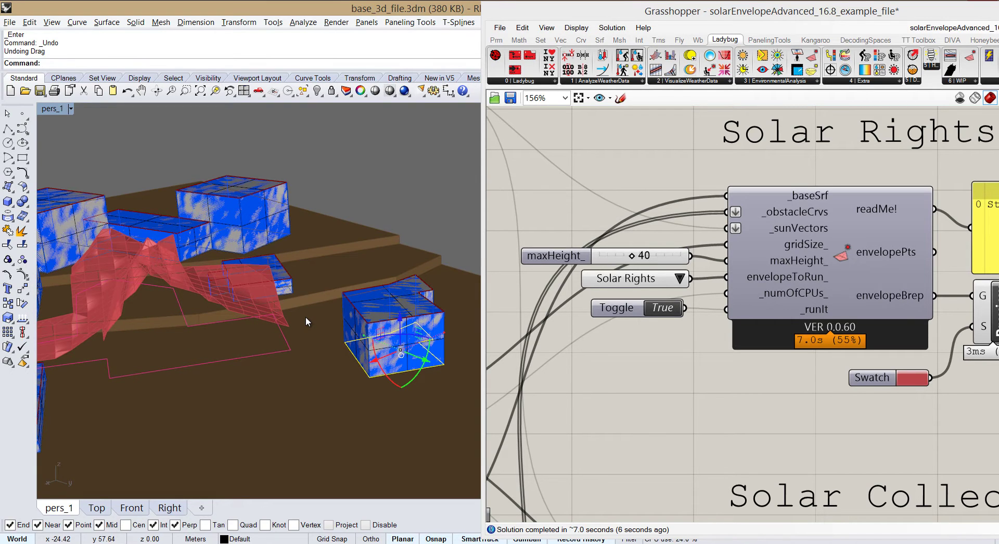
pyautogui.moveTo(305, 317); pyautogui.dragTo(314, 327, button='right')
pyautogui.scroll(-2, 314, 326)
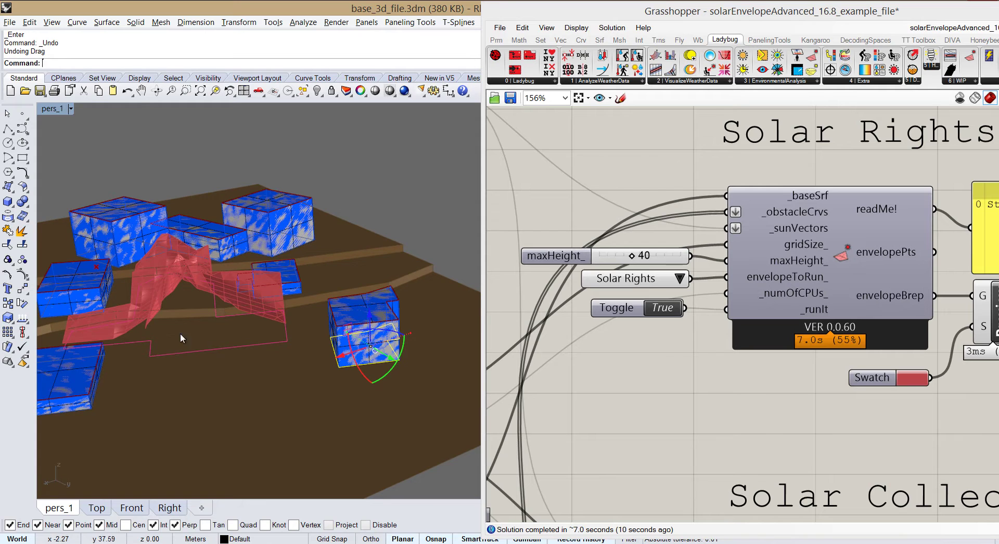
pyautogui.scroll(3, 168, 278)
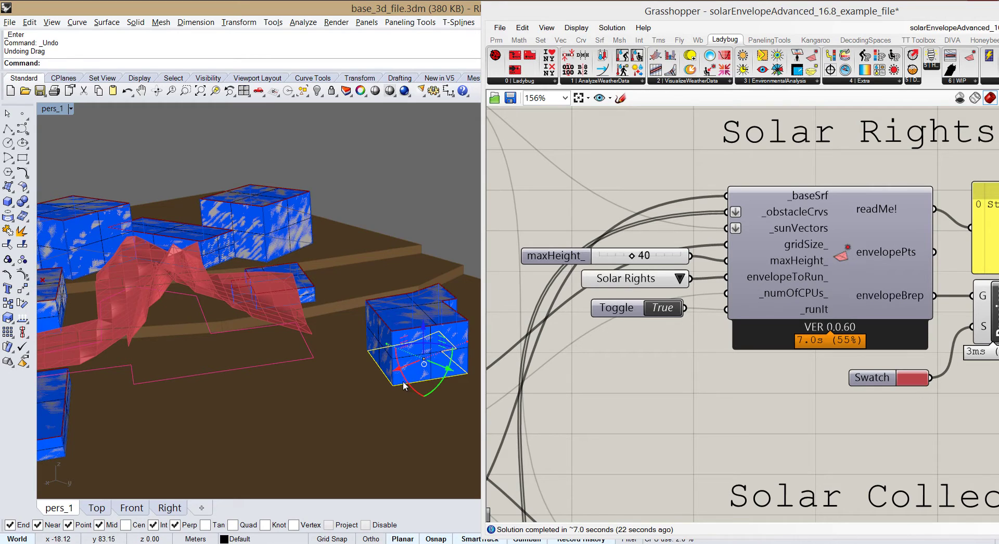
pyautogui.moveTo(394, 383); pyautogui.dragTo(388, 385, button='right')
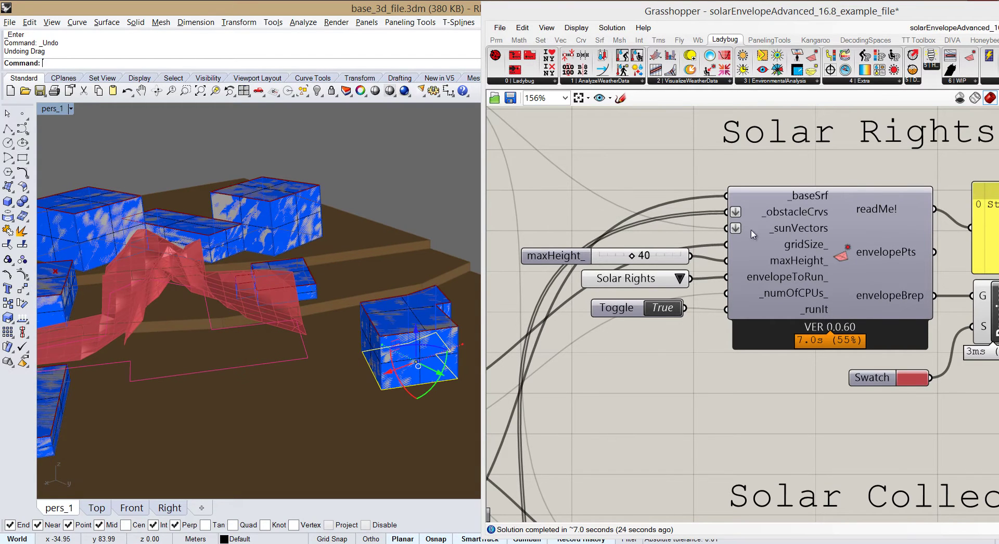
# - Deselect the obstacle curve and view the envelope and all surrounding buildings from a higher angle
pyautogui.click(420, 207)
pyautogui.moveTo(409, 349); pyautogui.dragTo(383, 368, button='right')
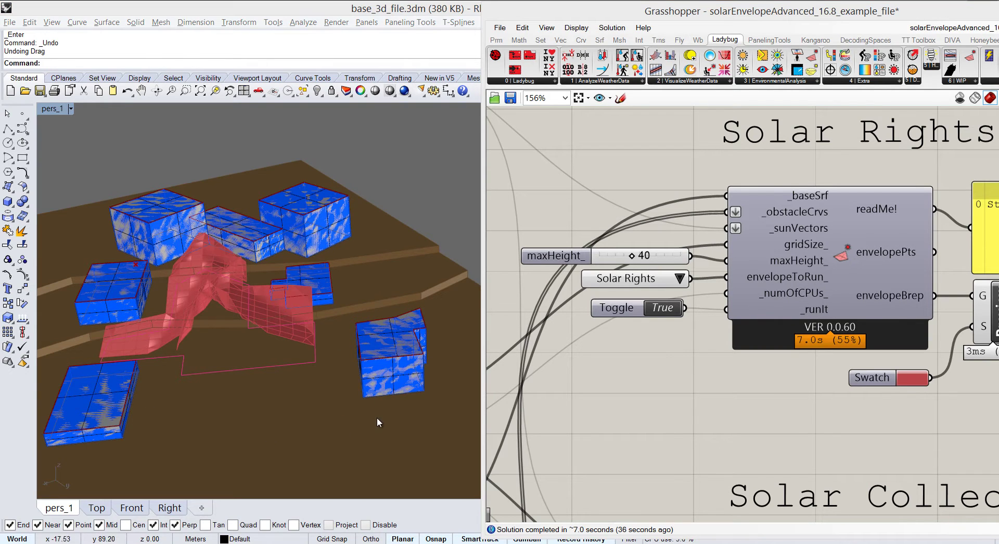
pyautogui.moveTo(399, 408); pyautogui.dragTo(413, 399, button='right')
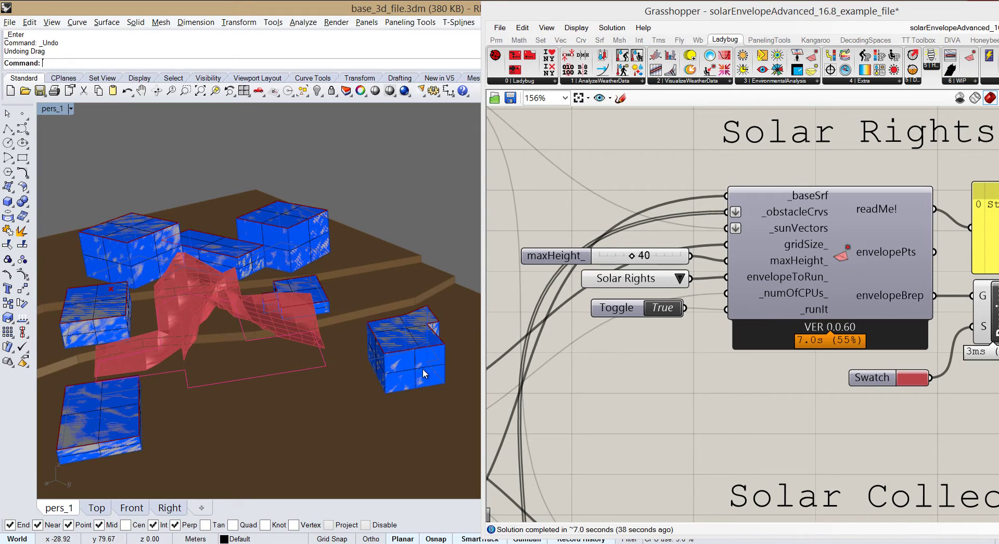
pyautogui.scroll(2, 405, 357)
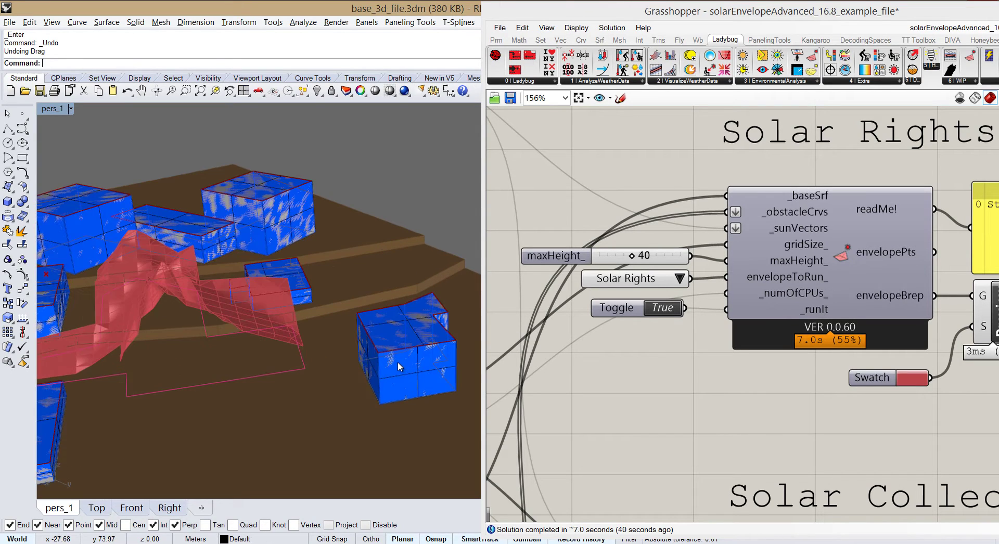
pyautogui.scroll(-2, 398, 363)
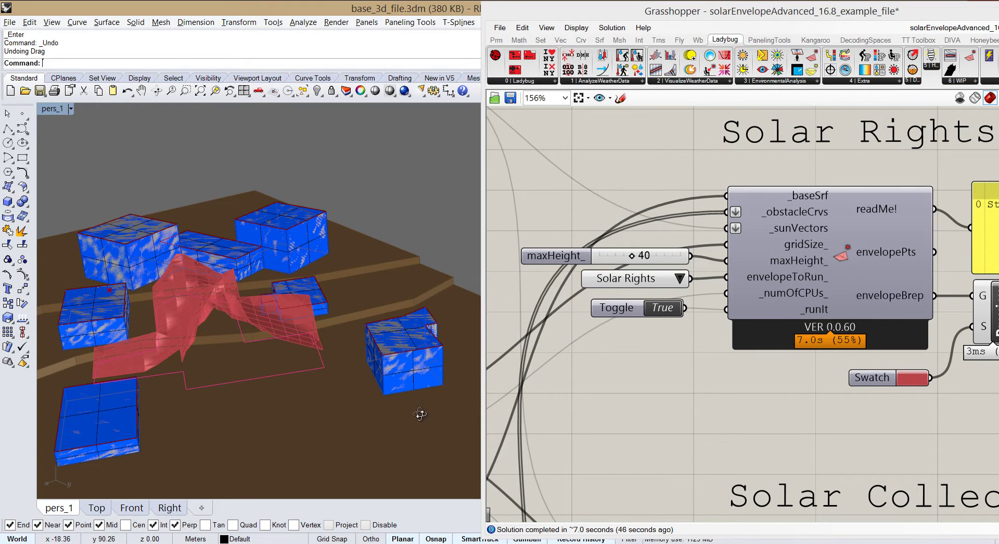
# - Select the L-shaped building's base curve and examine its position relative to the envelope from close and wide views
pyautogui.scroll(4, 413, 406)
pyautogui.click(376, 384)
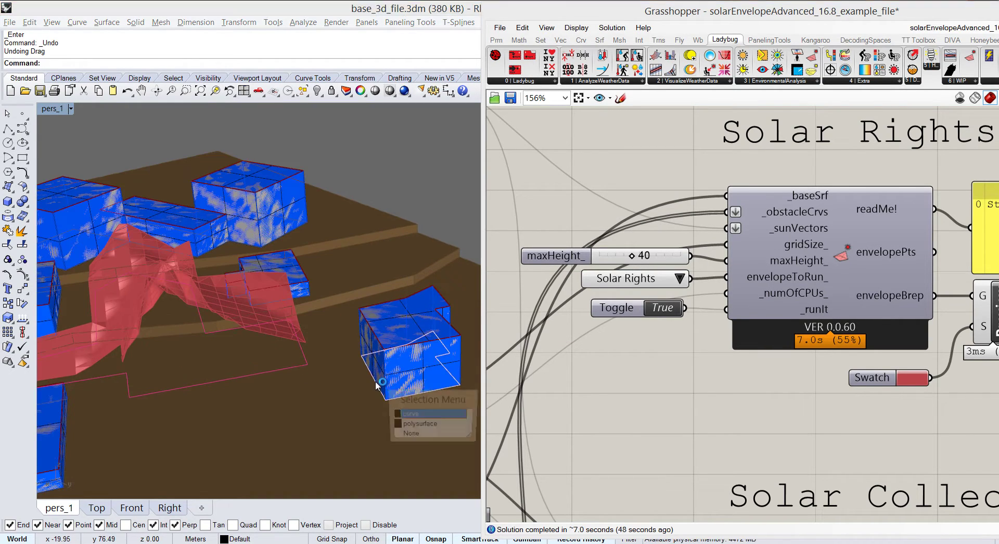
pyautogui.click(411, 414)
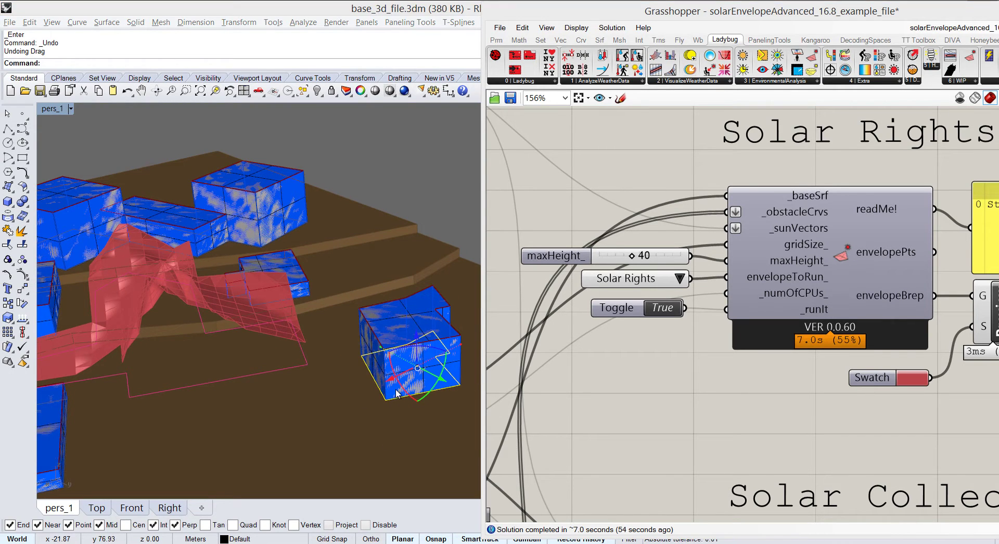
pyautogui.moveTo(397, 394); pyautogui.dragTo(371, 371, button='right')
pyautogui.scroll(1, 373, 374)
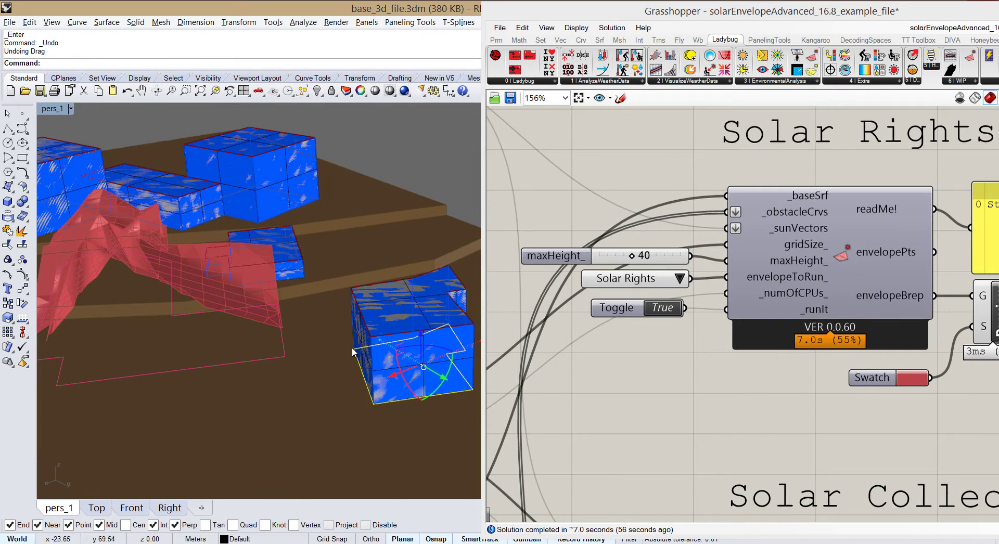
pyautogui.scroll(2, 371, 402)
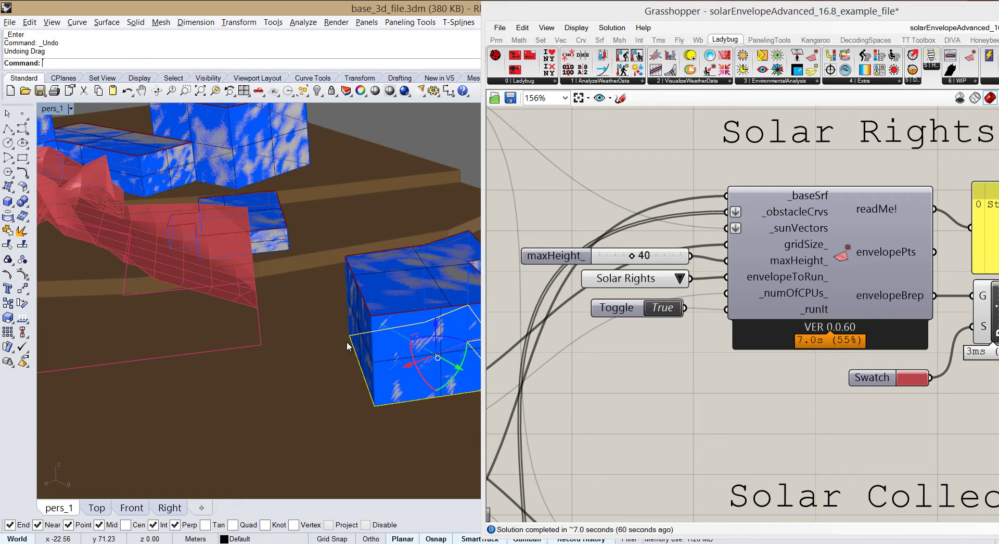
pyautogui.moveTo(379, 411); pyautogui.dragTo(380, 404, button='right')
pyautogui.scroll(-2, 380, 404)
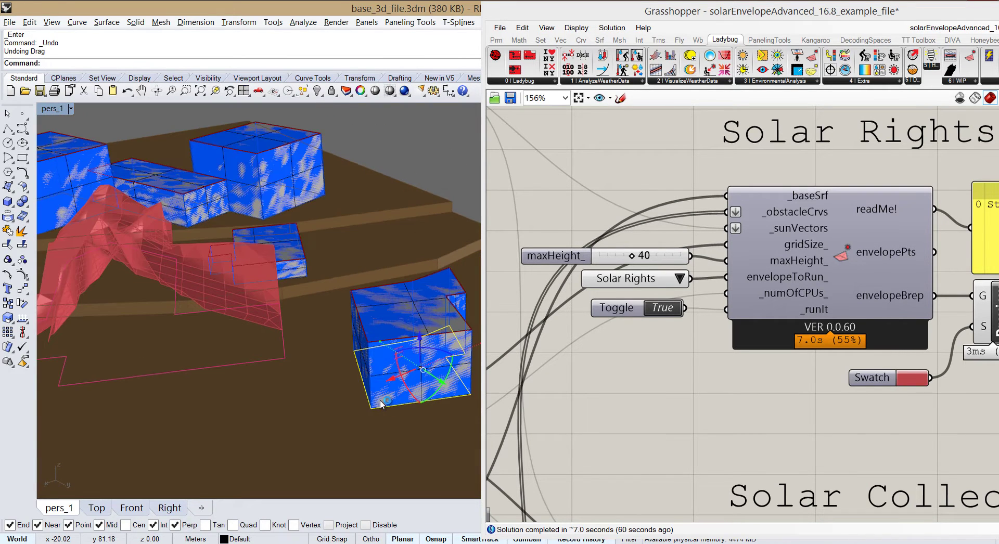
pyautogui.scroll(-2, 367, 400)
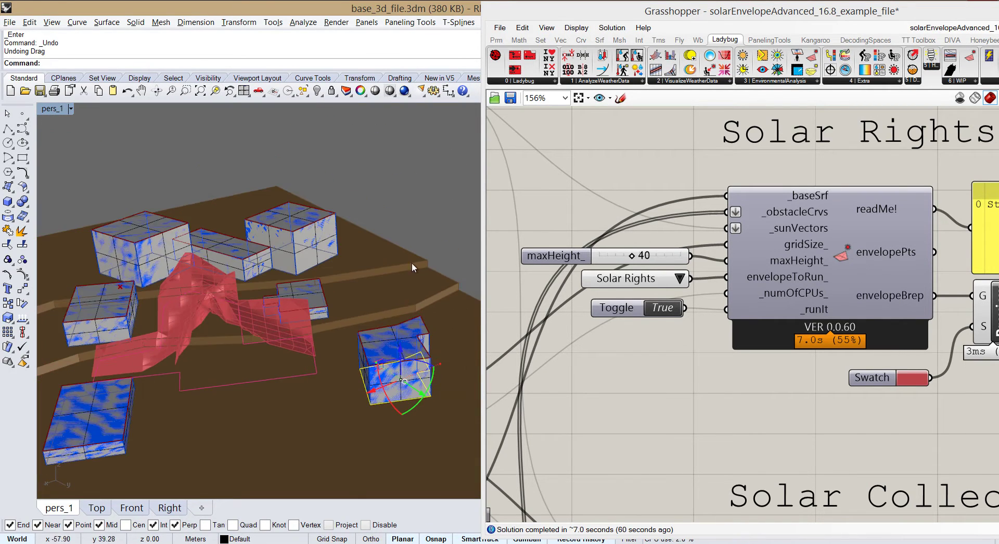
# - Deselect the L-shaped building's base curve and view it together with the envelope and neighbouring buildings
pyautogui.click(434, 232)
pyautogui.scroll(3, 400, 400)
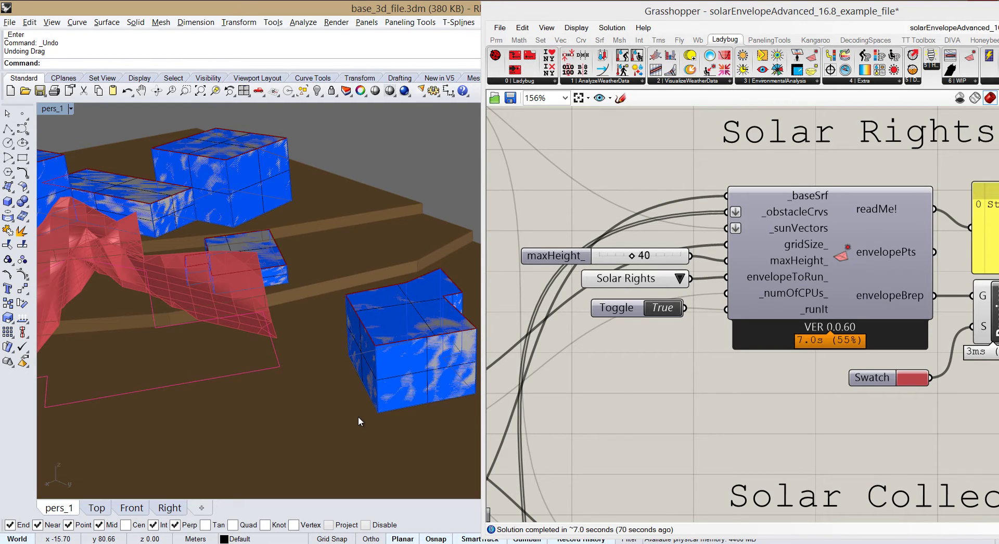
pyautogui.moveTo(366, 364); pyautogui.dragTo(367, 371, button='right')
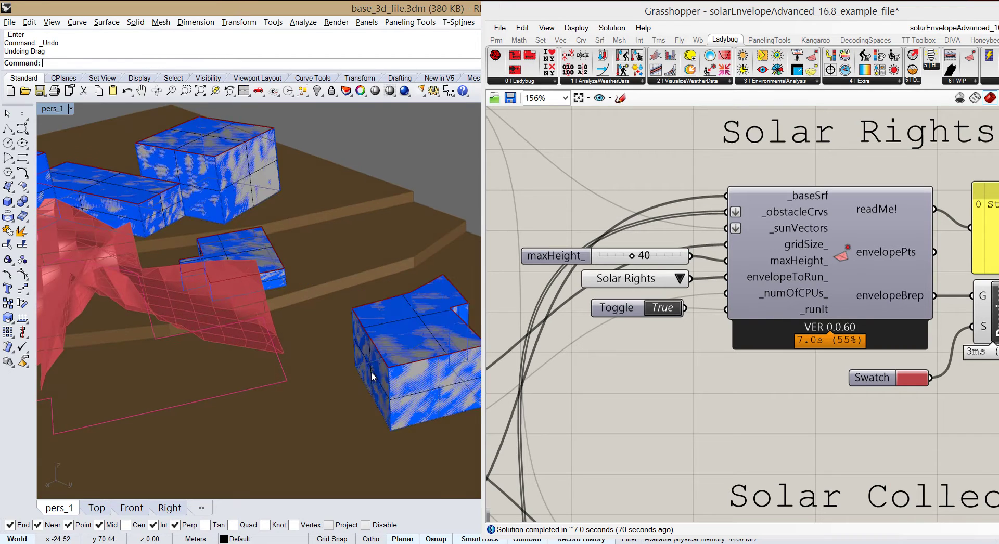
pyautogui.scroll(-8, 358, 369)
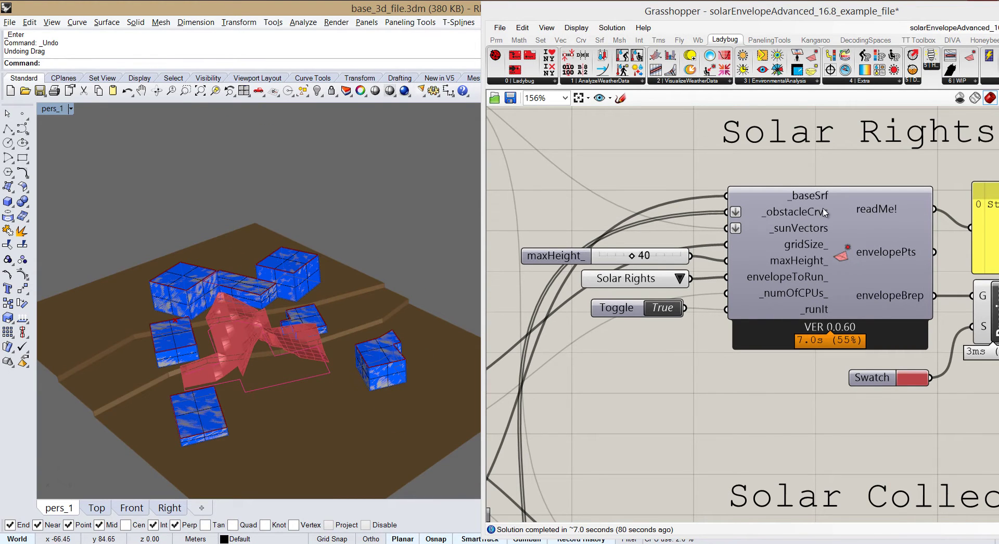
# - Examine the full sun path diagram and trace the SunPath component's sunVectors output to the Solar Rights envelope component
pyautogui.scroll(-8, 370, 260)
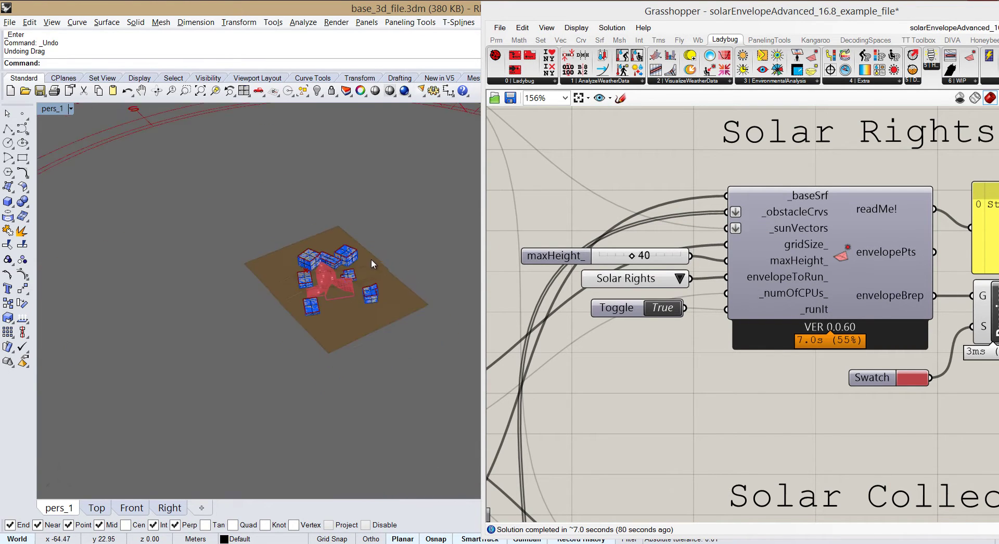
pyautogui.moveTo(371, 259); pyautogui.dragTo(372, 247, button='right')
pyautogui.moveTo(649, 217); pyautogui.dragTo(819, 302, button='right')
pyautogui.scroll(-2, 819, 302)
pyautogui.moveTo(535, 277); pyautogui.dragTo(638, 335, button='right')
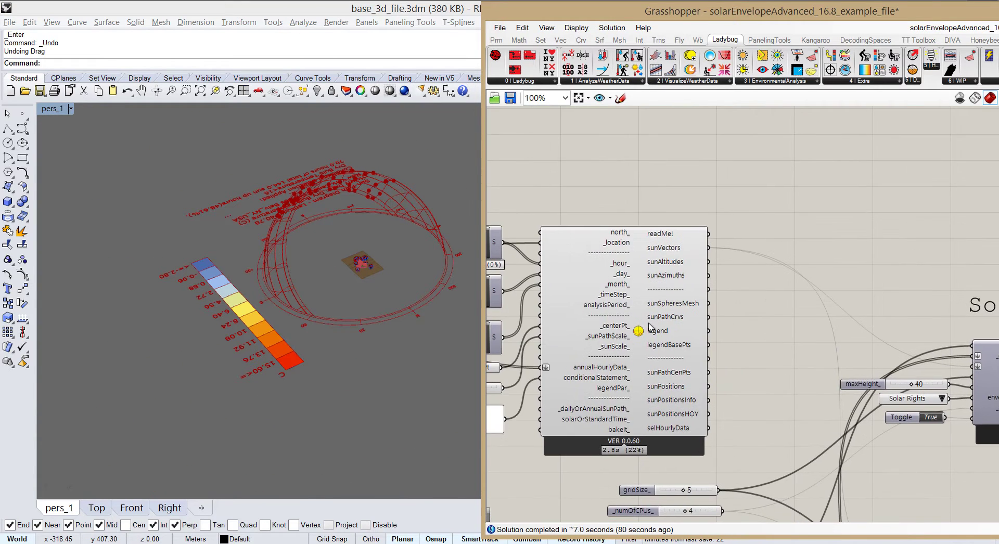
pyautogui.scroll(2, 636, 337)
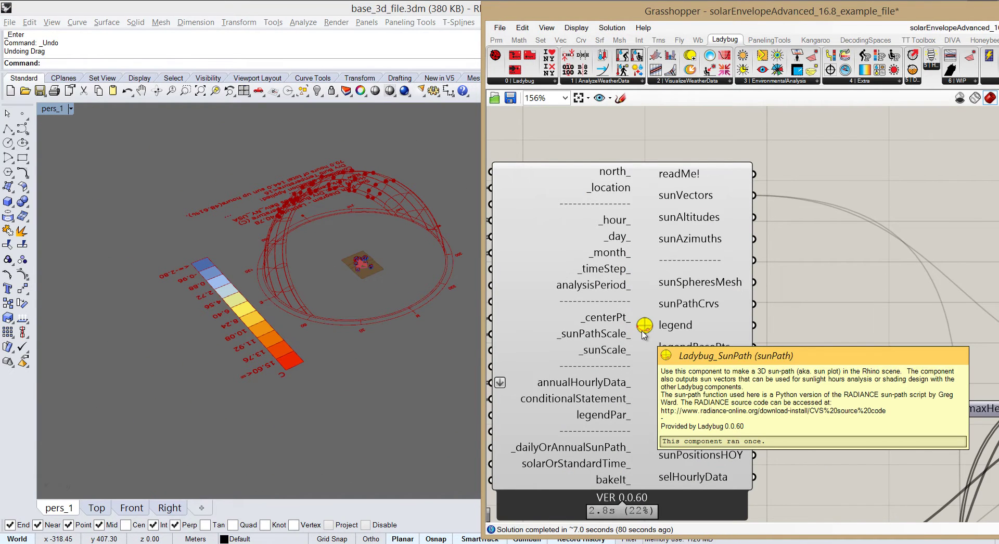
pyautogui.scroll(-1, 657, 327)
pyautogui.moveTo(796, 341); pyautogui.dragTo(709, 250, button='right')
pyautogui.moveTo(917, 340); pyautogui.dragTo(815, 331, button='right')
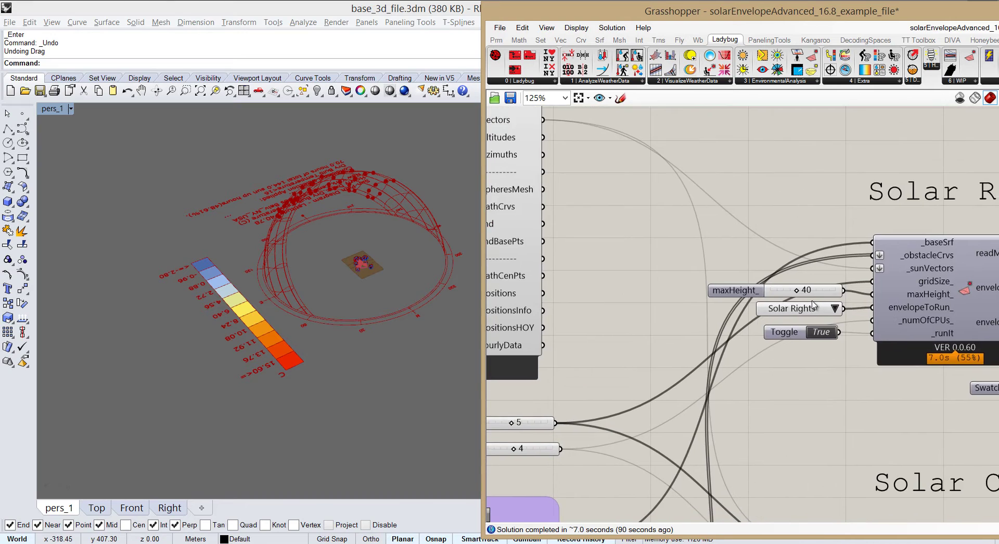
pyautogui.scroll(2, 814, 306)
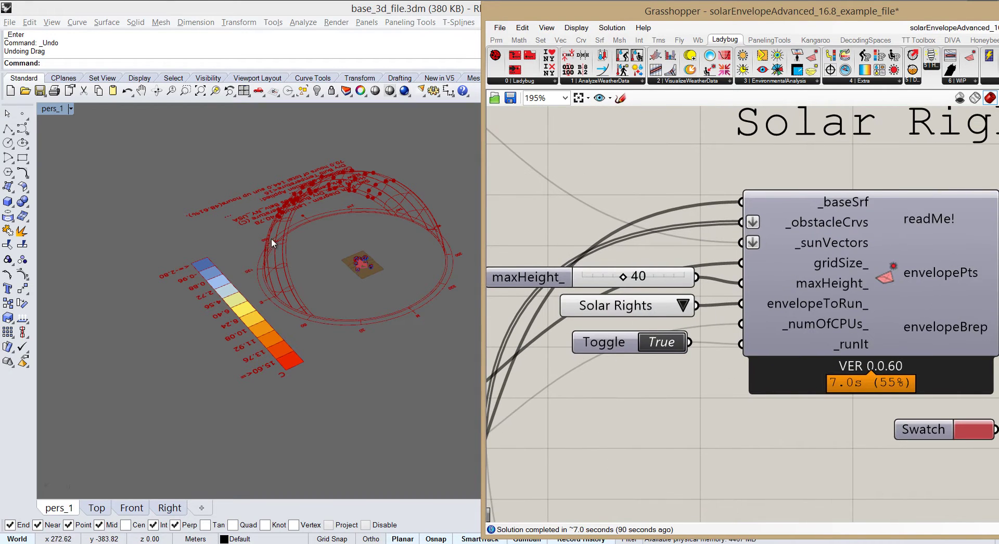
# - Select the Solar Rights envelope's Preview component to highlight the envelope and examine its surface grid up close
pyautogui.scroll(8, 359, 260)
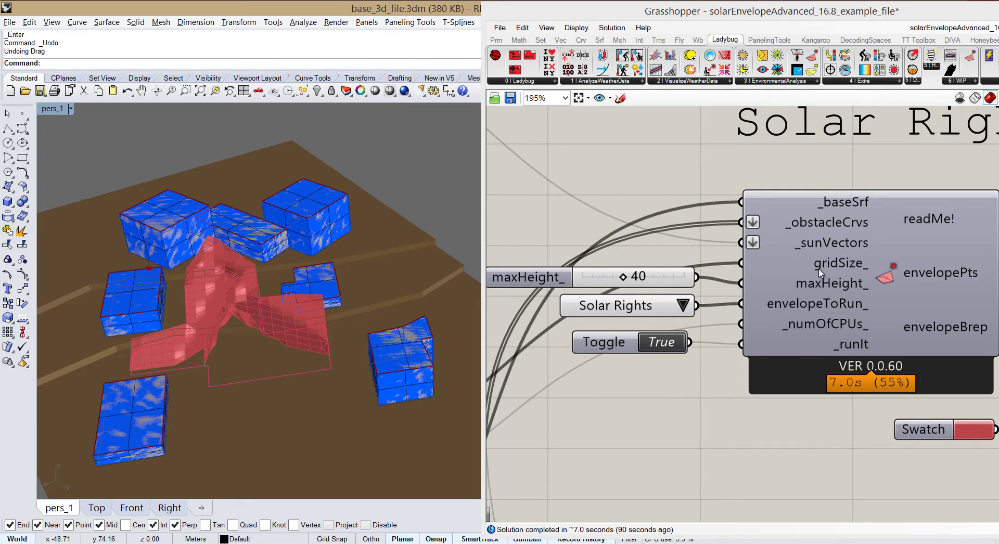
pyautogui.scroll(5, 282, 333)
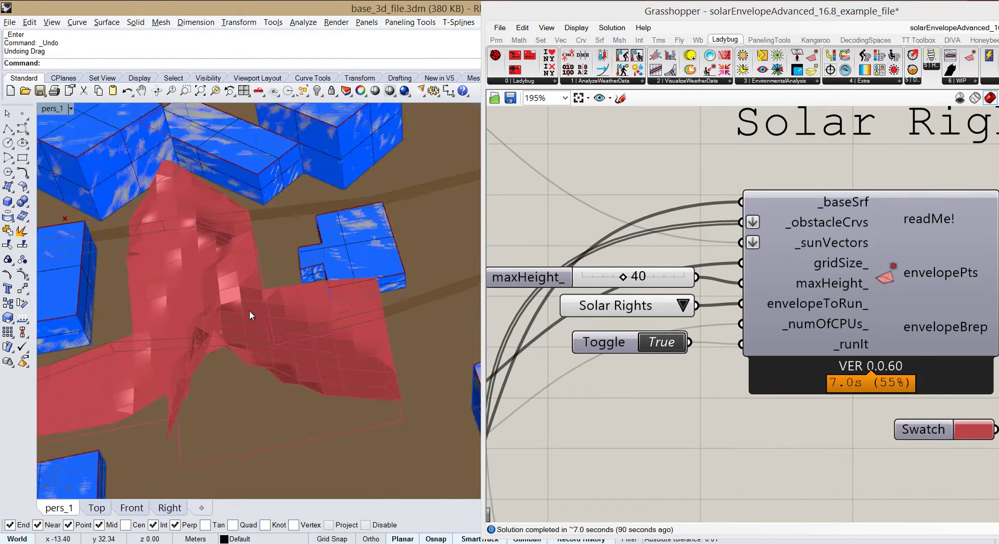
pyautogui.scroll(4, 290, 349)
pyautogui.scroll(-3, 520, 379)
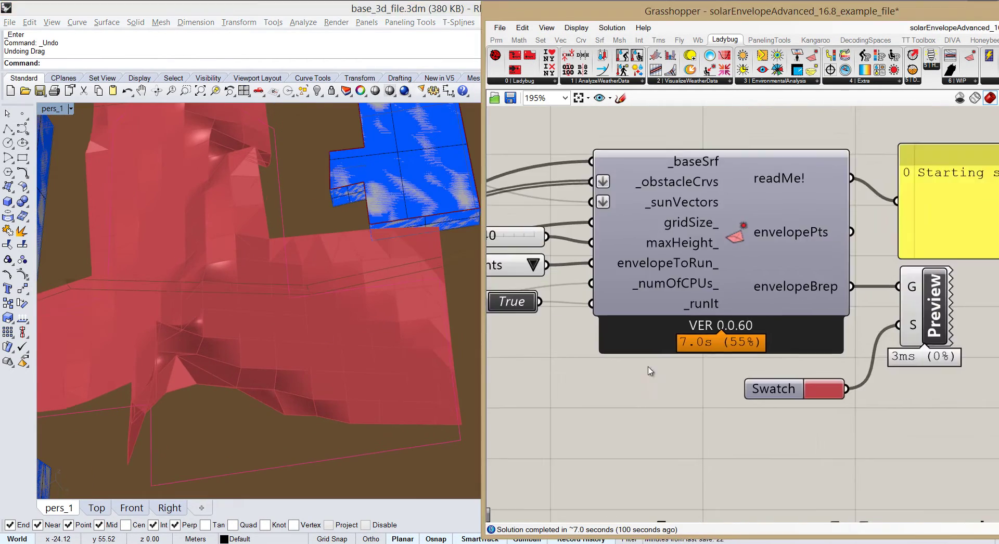
pyautogui.click(839, 333)
pyautogui.scroll(-5, 219, 369)
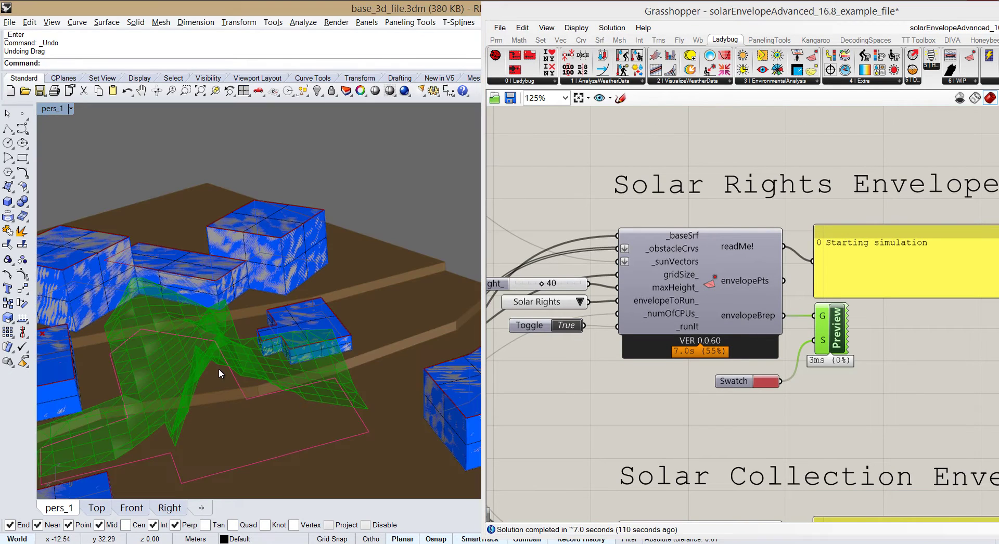
pyautogui.scroll(-3, 219, 370)
pyautogui.scroll(5, 193, 364)
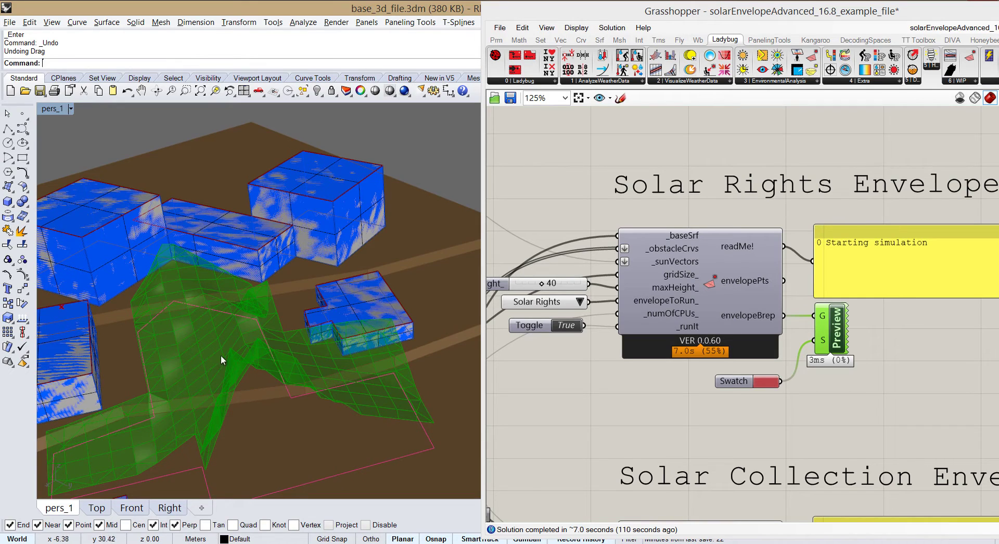
# - Set the gridSize_ slider to 8 to recalculate the envelope with a coarser grid
pyautogui.scroll(-3, 593, 393)
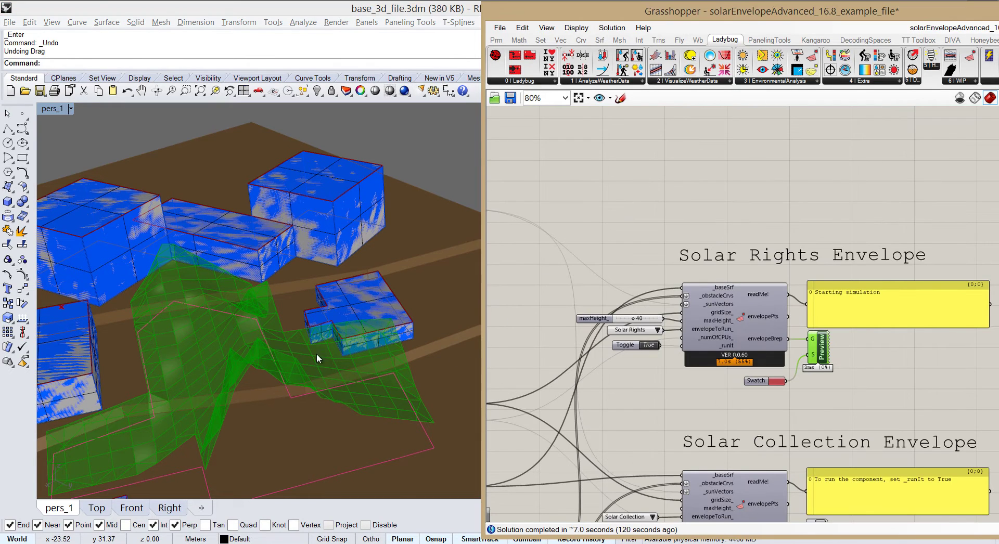
pyautogui.moveTo(553, 411); pyautogui.dragTo(647, 366, button='right')
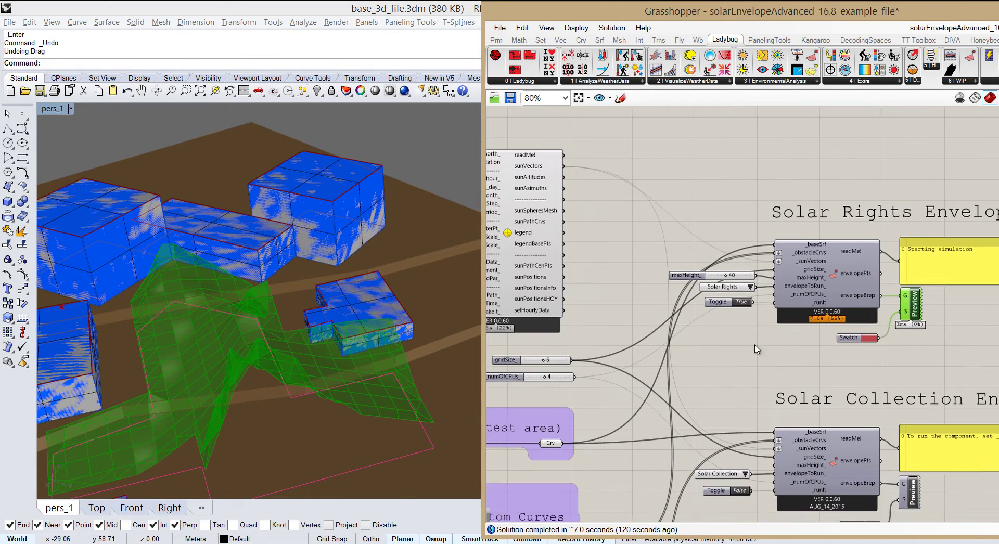
pyautogui.scroll(3, 544, 364)
pyautogui.doubleClick(558, 360)
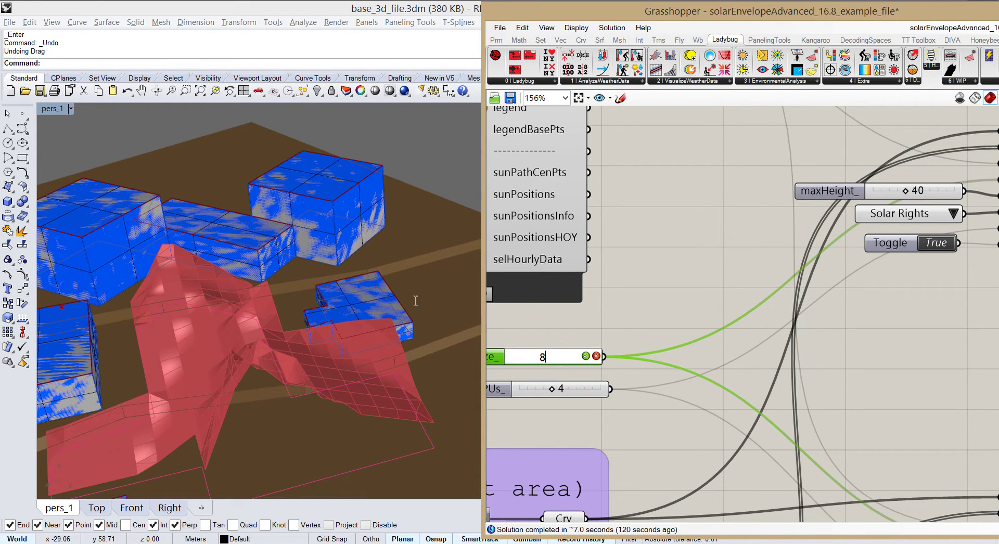
pyautogui.press('Return')
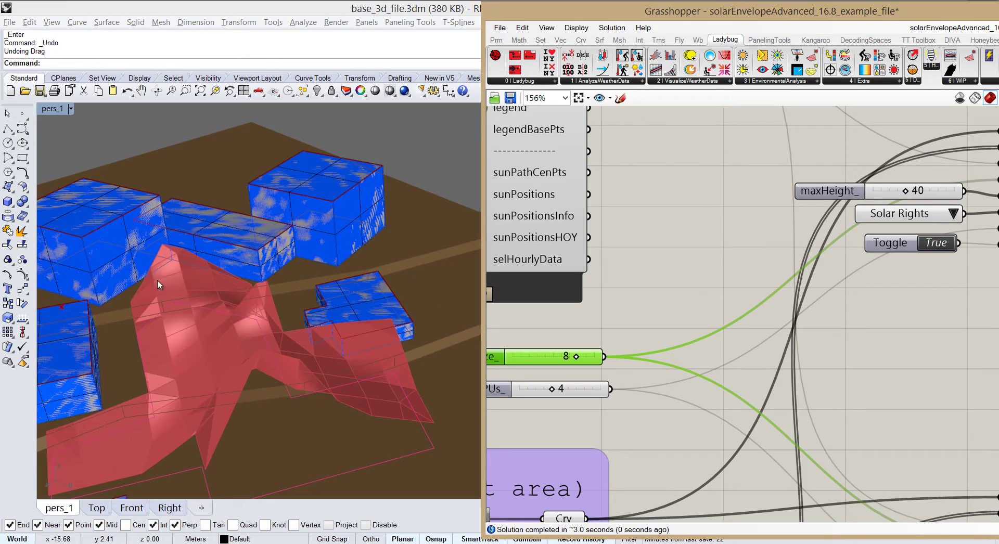
# - View the coarse envelope from a lower angle and set the gridSize_ slider to 2 for a finer grid
pyautogui.moveTo(302, 362); pyautogui.dragTo(292, 339, button='right')
pyautogui.doubleClick(557, 357)
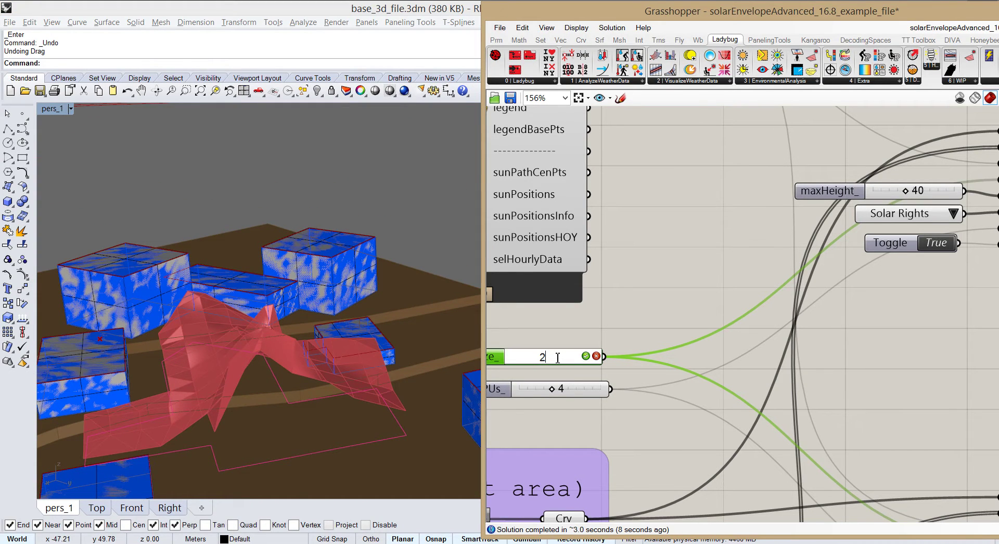
pyautogui.press('Return')
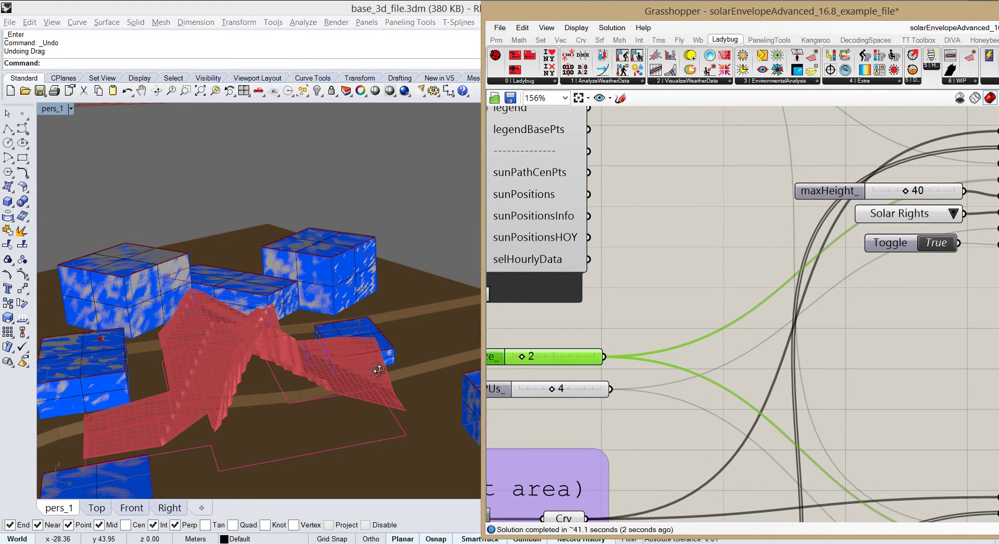
# - Examine the fine-grid Solar Rights envelope from several sides, both close up and with the surrounding buildings
pyautogui.moveTo(378, 369); pyautogui.dragTo(334, 313, button='right')
pyautogui.scroll(5, 276, 341)
pyautogui.scroll(3, 275, 342)
pyautogui.scroll(-5, 267, 333)
pyautogui.scroll(-5, 334, 314)
pyautogui.moveTo(325, 370); pyautogui.dragTo(347, 304, button='right')
pyautogui.scroll(5, 281, 367)
pyautogui.scroll(-4, 254, 351)
pyautogui.scroll(3, 347, 295)
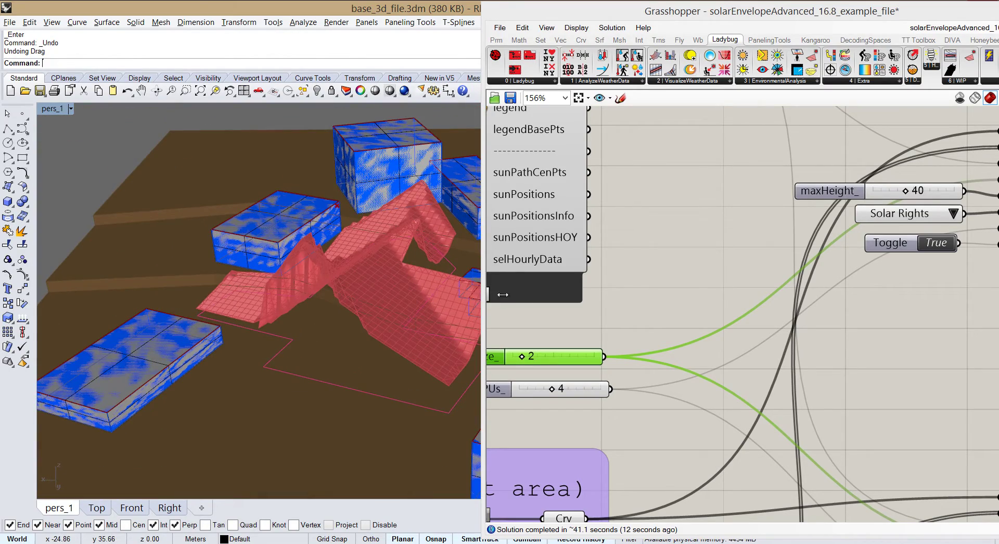
pyautogui.moveTo(328, 322); pyautogui.dragTo(232, 342, button='right')
pyautogui.moveTo(315, 341); pyautogui.dragTo(353, 332, button='right')
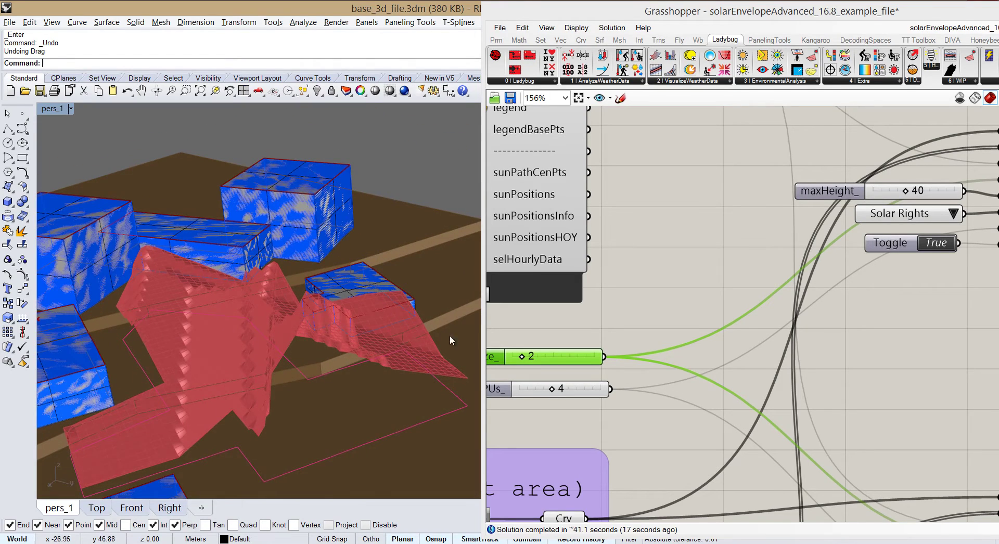
# - Set the gridSize_ slider to 5 and recalculate the Solar Rights envelope
pyautogui.moveTo(542, 356); pyautogui.dragTo(556, 337, button='right')
pyautogui.doubleClick(556, 337)
pyautogui.write('5')
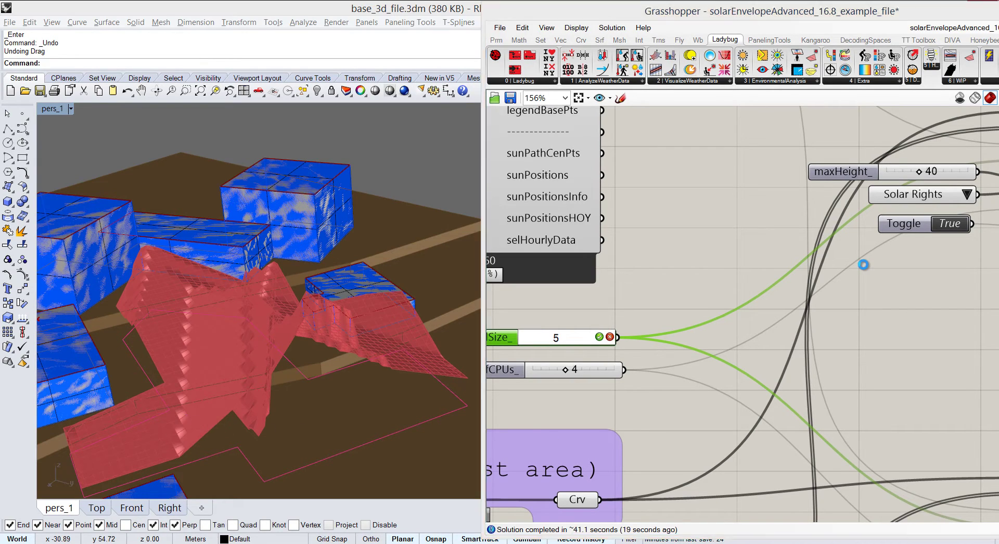
pyautogui.press('Return')
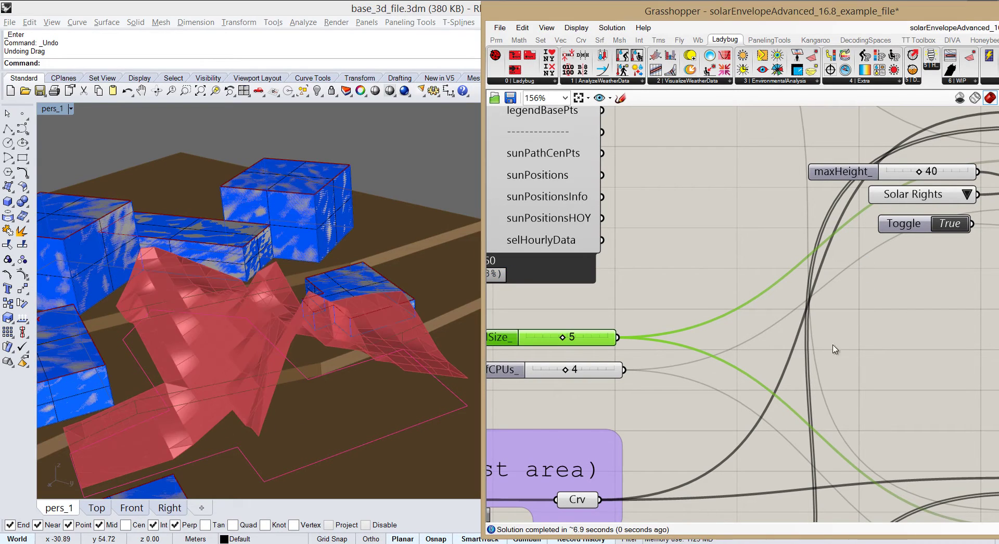
# - Shift the maxHeight_ slider slightly on the canvas, just above the Solar Rights value list
pyautogui.moveTo(744, 337); pyautogui.dragTo(659, 336, button='right')
pyautogui.scroll(-1, 614, 357)
pyautogui.moveTo(827, 269); pyautogui.dragTo(778, 288, button='right')
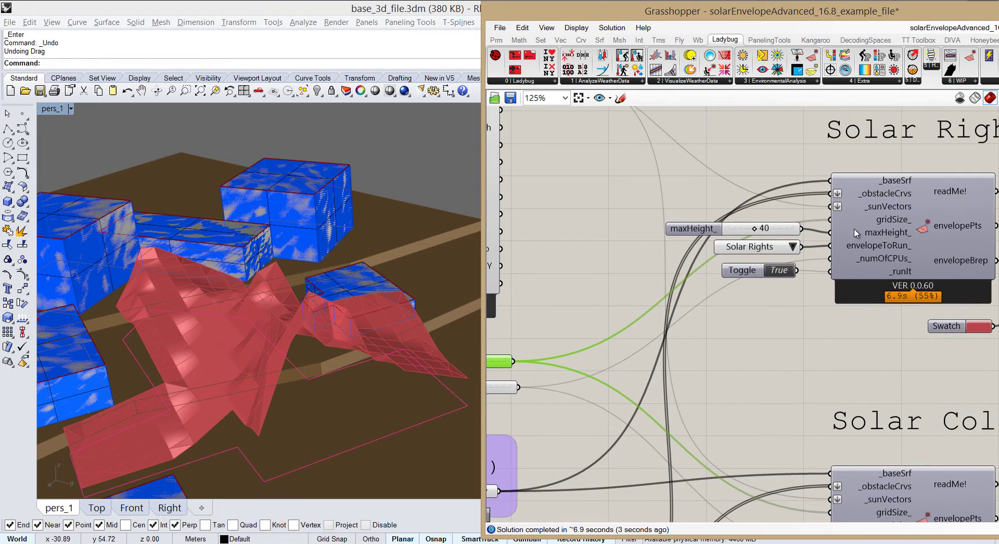
pyautogui.scroll(2, 857, 233)
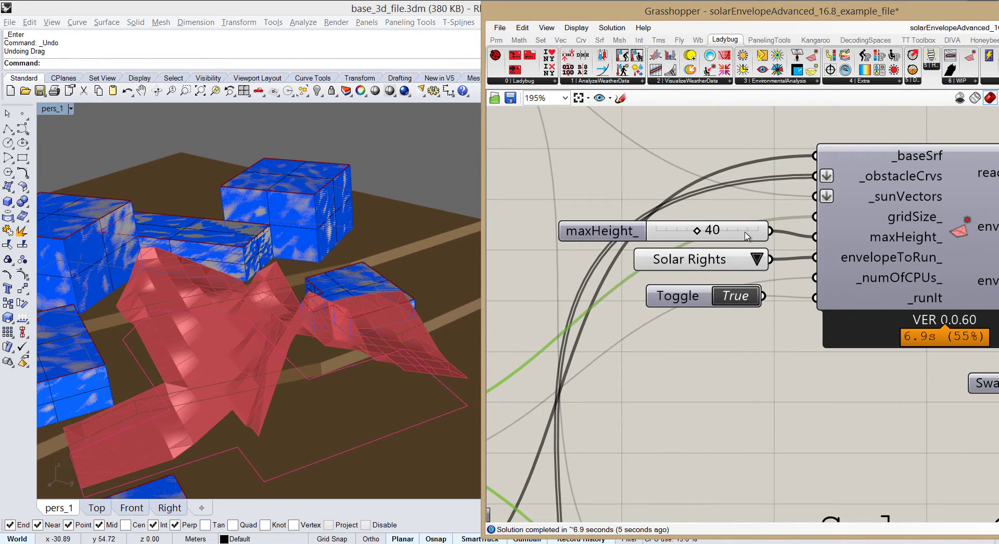
pyautogui.moveTo(747, 237); pyautogui.dragTo(739, 242)
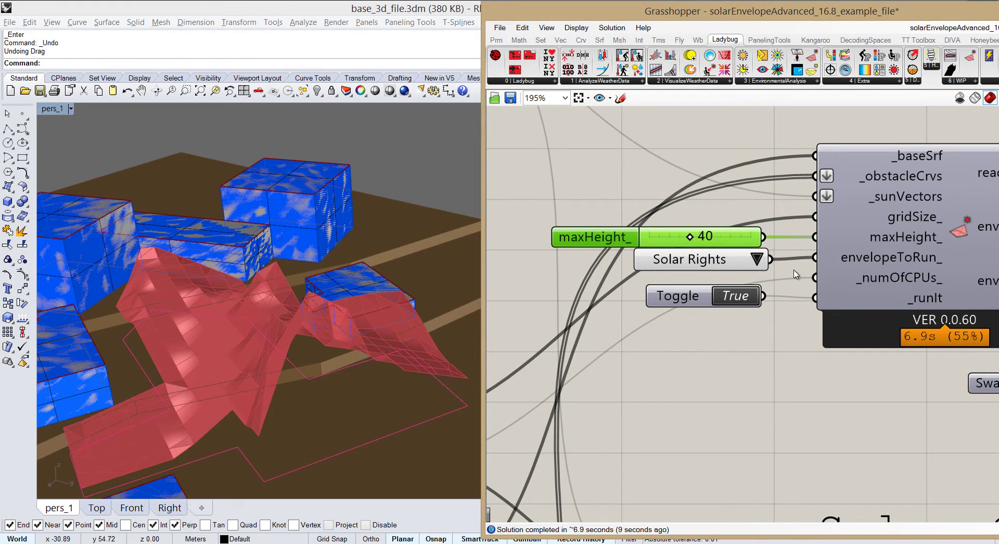
# - View the envelope type options feeding envelopeToRun_ and leave Solar Rights chosen
pyautogui.click(756, 260)
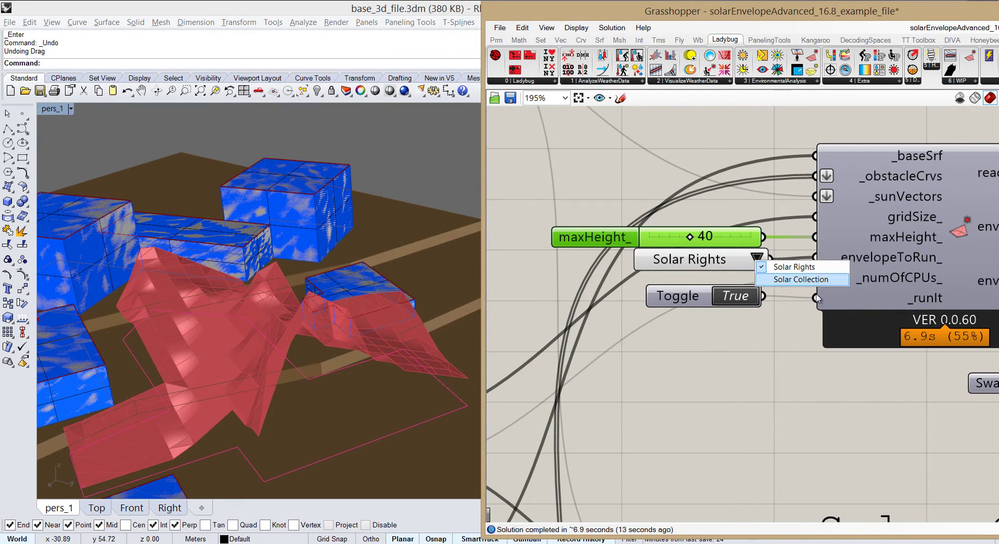
pyautogui.click(777, 350)
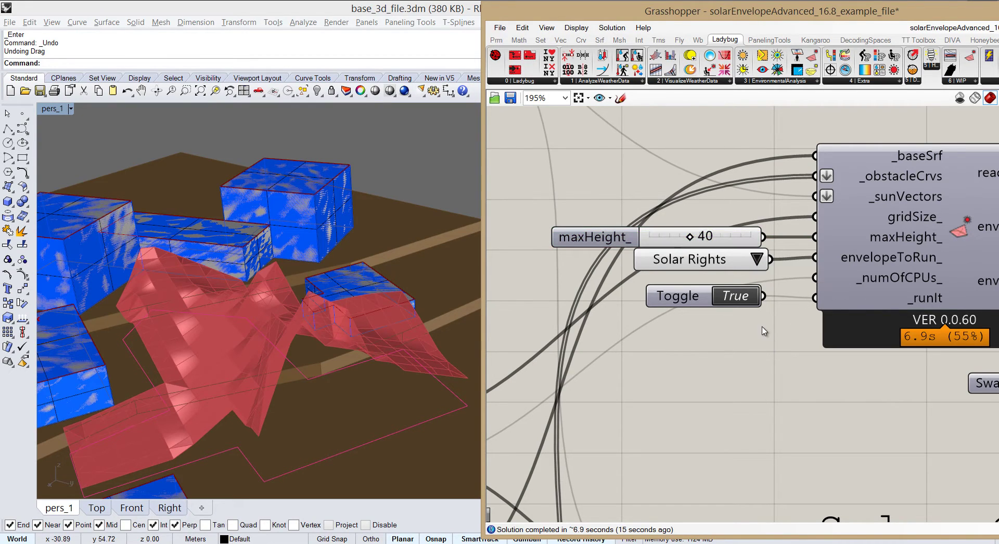
pyautogui.scroll(-2, 699, 320)
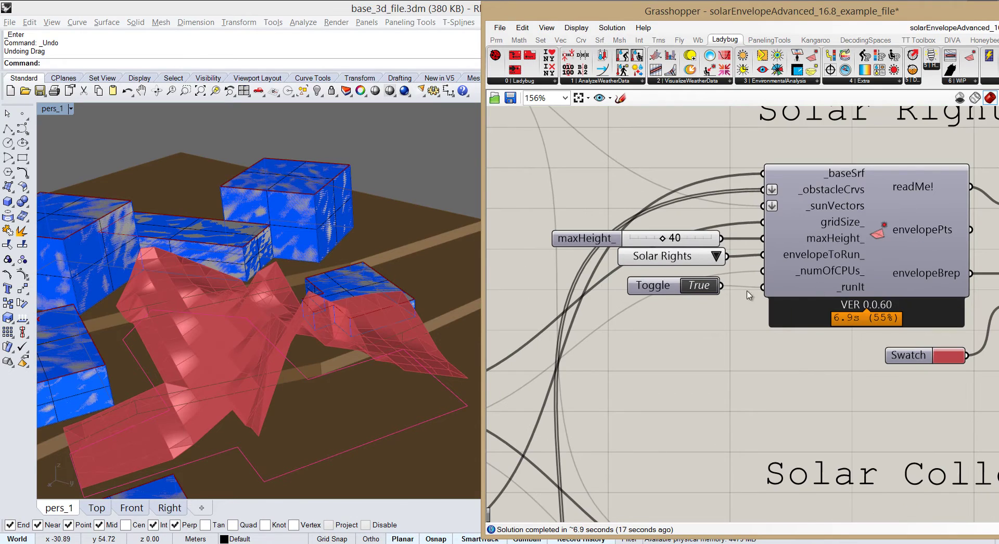
# - Examine the _numOfCPUs_ slider and the Solar Rights component's _runIt toggle and outputs
pyautogui.moveTo(709, 347); pyautogui.dragTo(812, 265, button='right')
pyautogui.scroll(-1, 771, 274)
pyautogui.moveTo(614, 298); pyautogui.dragTo(689, 273, button='right')
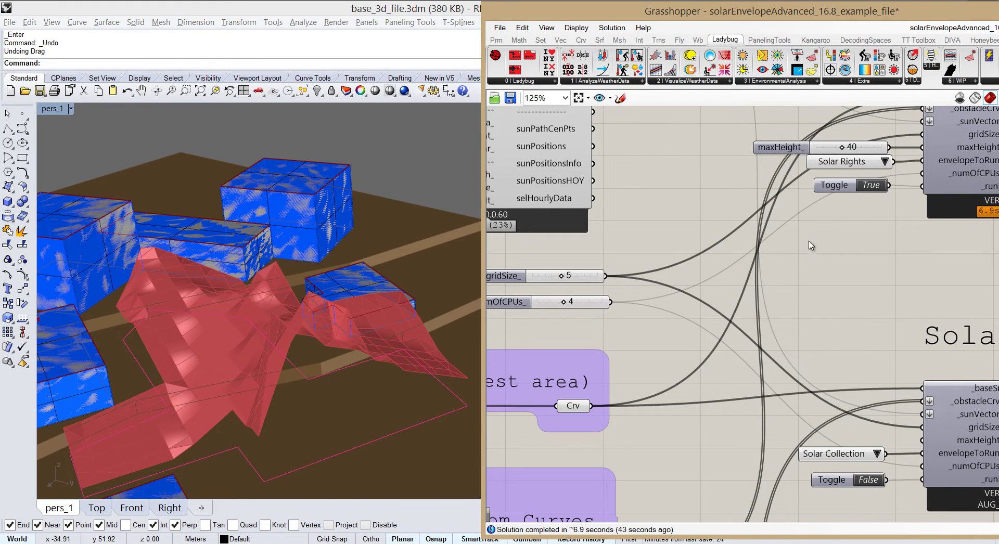
pyautogui.moveTo(804, 245); pyautogui.dragTo(696, 275, button='right')
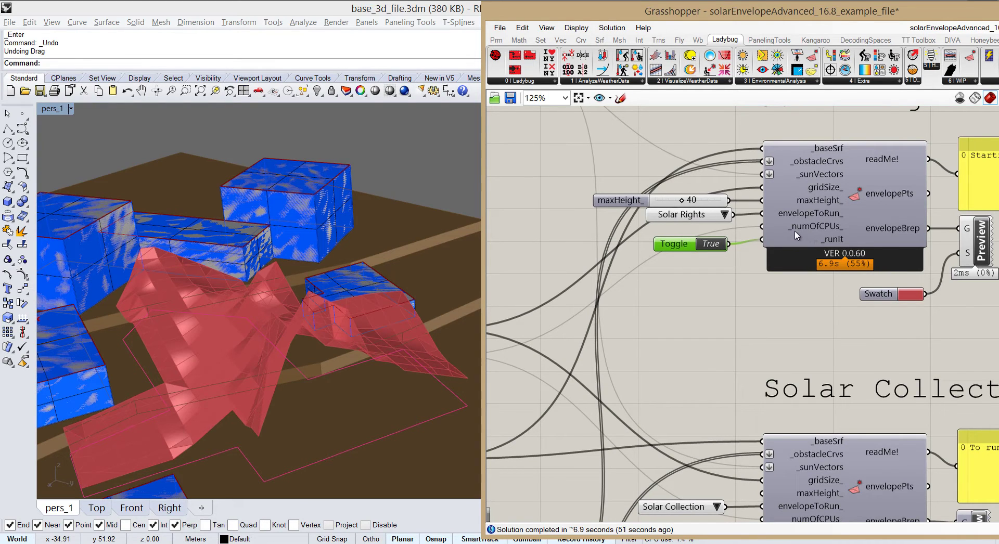
pyautogui.moveTo(826, 242); pyautogui.dragTo(718, 298, button='right')
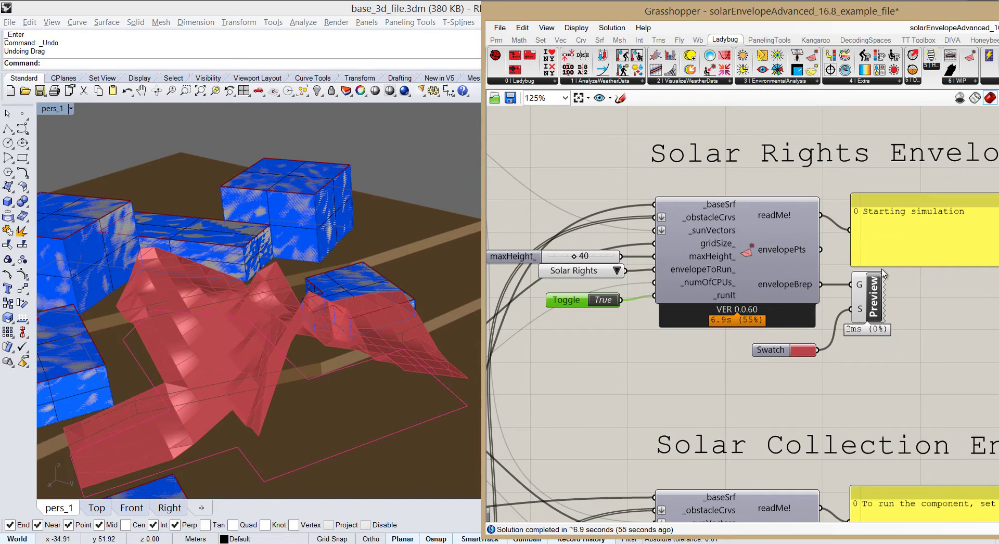
# - Add a Point parameter connected to the envelopePts output to preview the envelope points, and delete it
pyautogui.doubleClick(905, 292)
pyautogui.write('point')
pyautogui.press('Return')
pyautogui.moveTo(820, 250); pyautogui.dragTo(893, 292)
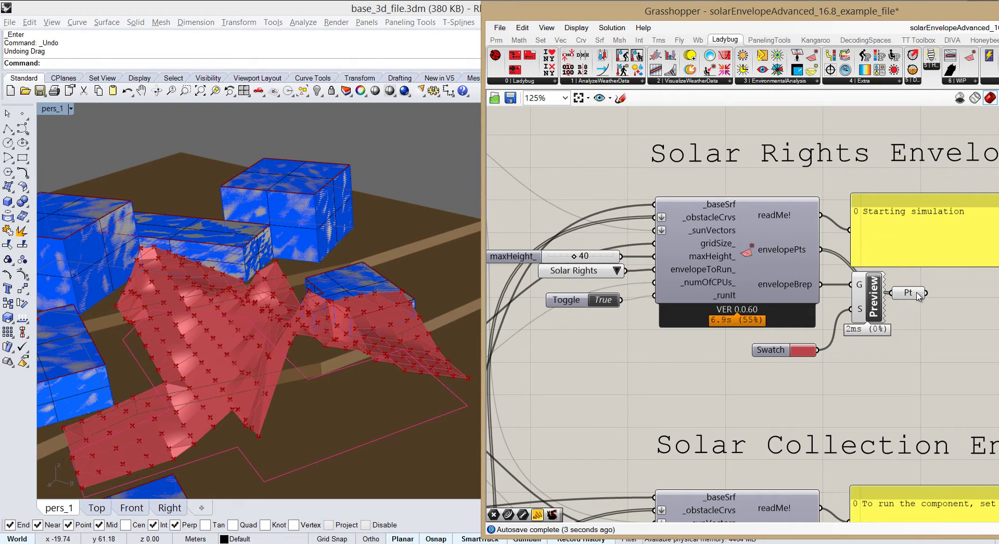
pyautogui.press('Delete')
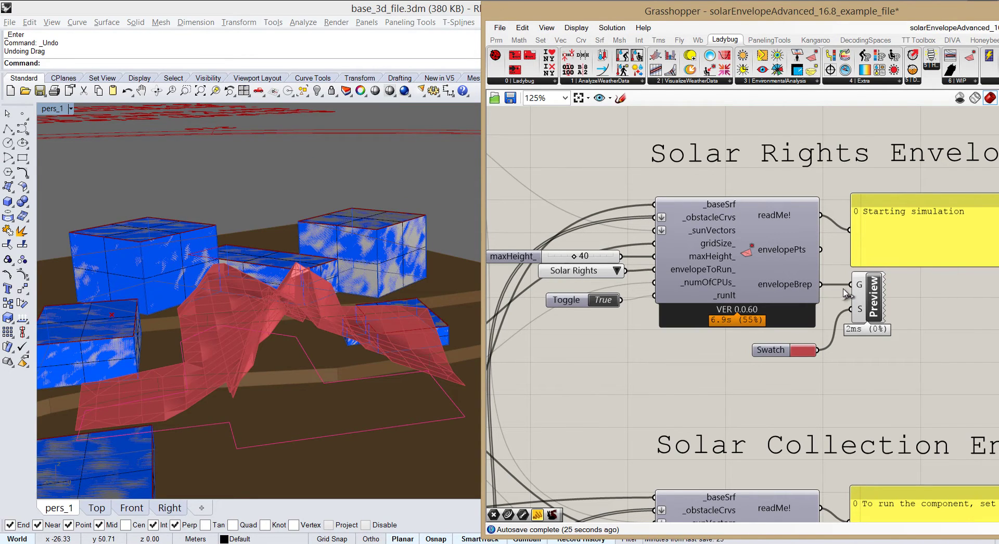
# - Move the Grasshopper window aside to reveal more of the Rhino viewport
pyautogui.click(872, 296)
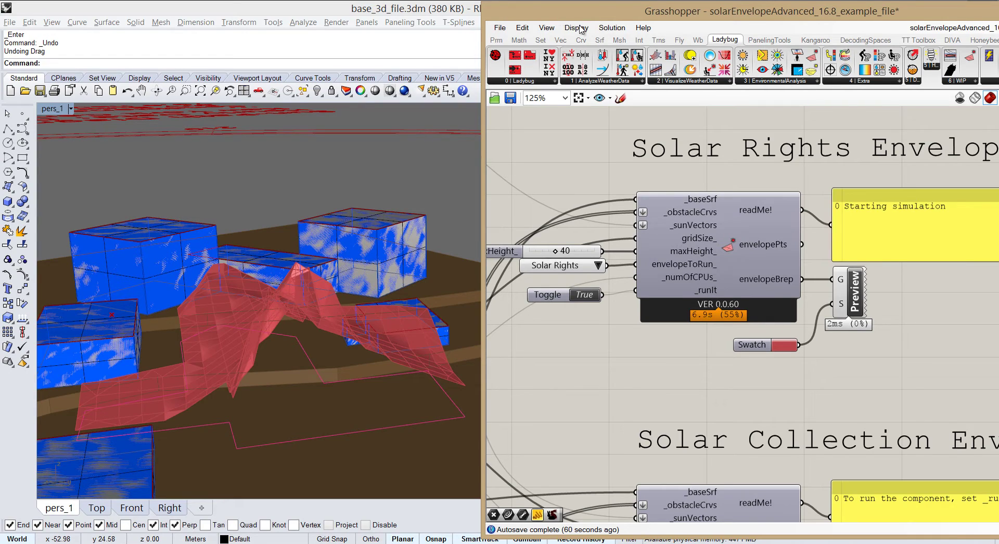
pyautogui.moveTo(561, 20); pyautogui.dragTo(760, 32)
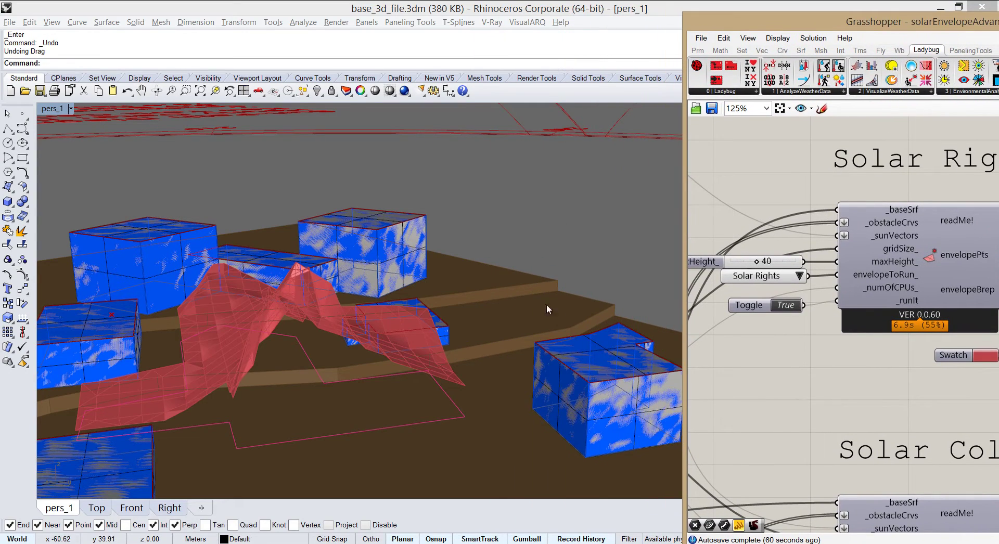
# - Move the building standing apart from the others, together with its obstacle curve, to directly in front of the base surface
pyautogui.moveTo(539, 304); pyautogui.dragTo(510, 364, button='right')
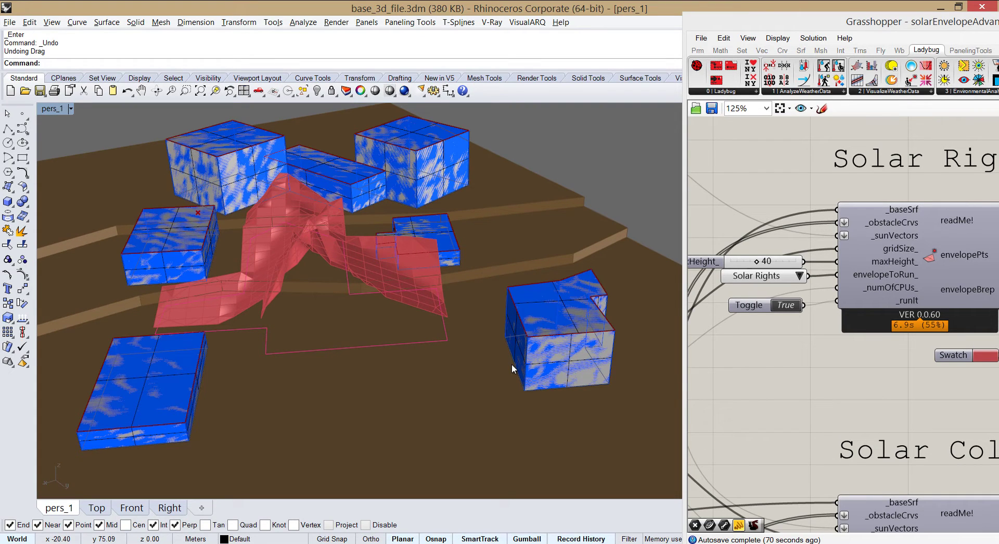
pyautogui.click(511, 364)
pyautogui.click(541, 413)
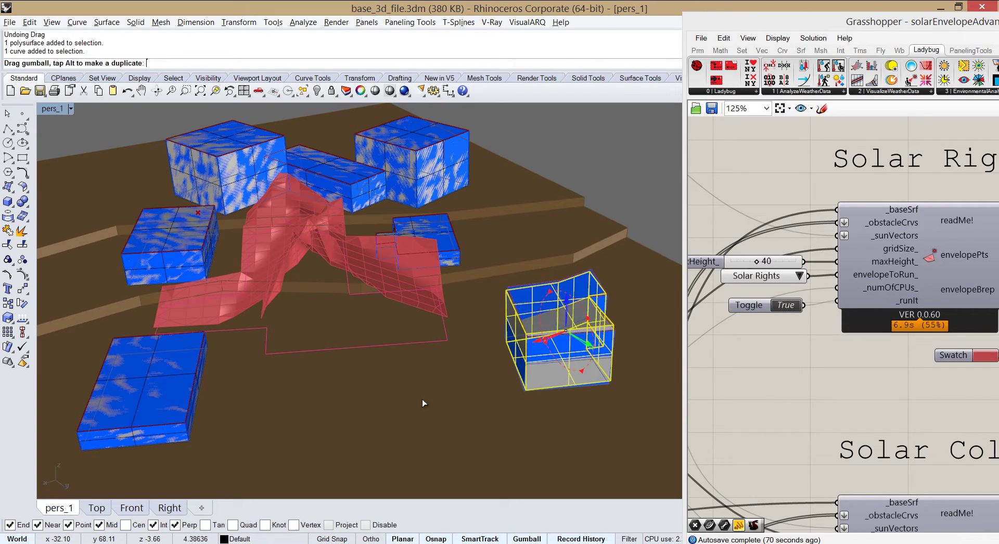
pyautogui.moveTo(537, 346); pyautogui.dragTo(355, 422)
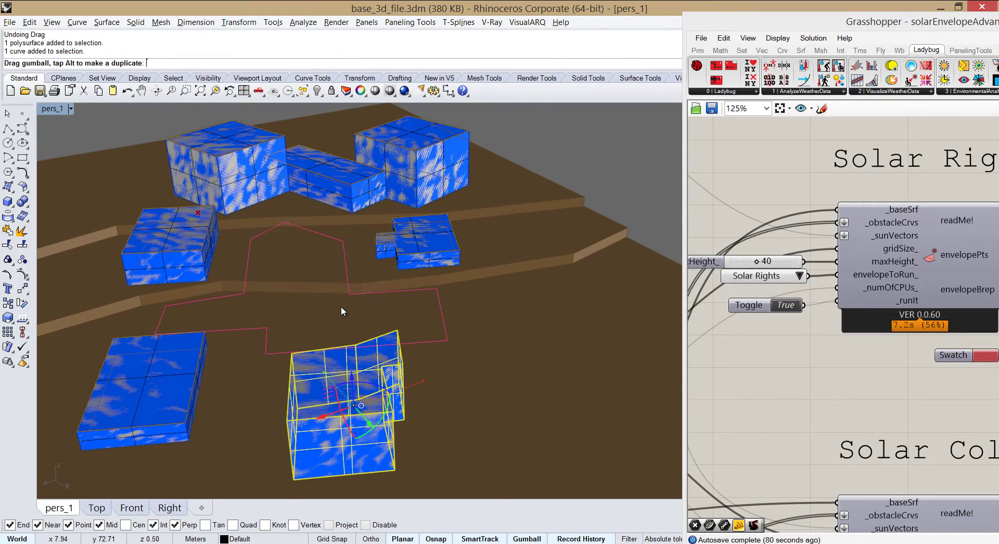
pyautogui.moveTo(421, 316); pyautogui.dragTo(326, 329, button='right')
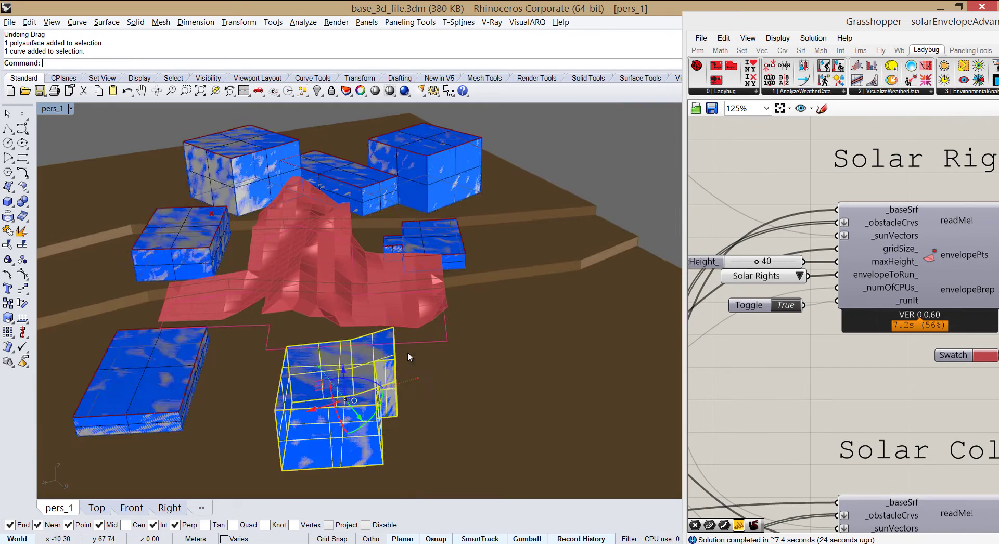
# - Move the selected building and its obstacle curve far outside the terrain to see how the Solar Rights envelope responds
pyautogui.scroll(-8, 388, 331)
pyautogui.moveTo(361, 379); pyautogui.dragTo(374, 381, button='right')
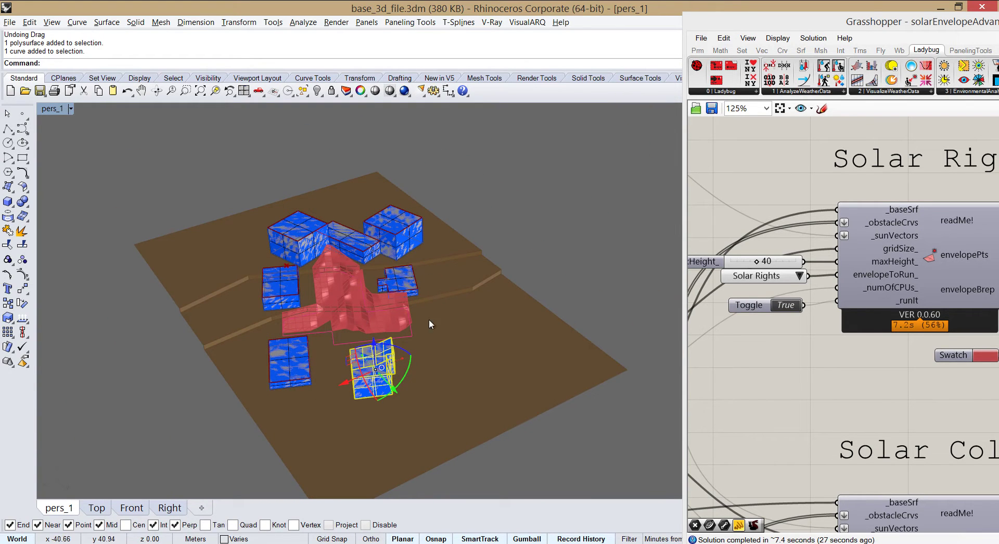
pyautogui.scroll(-2, 346, 385)
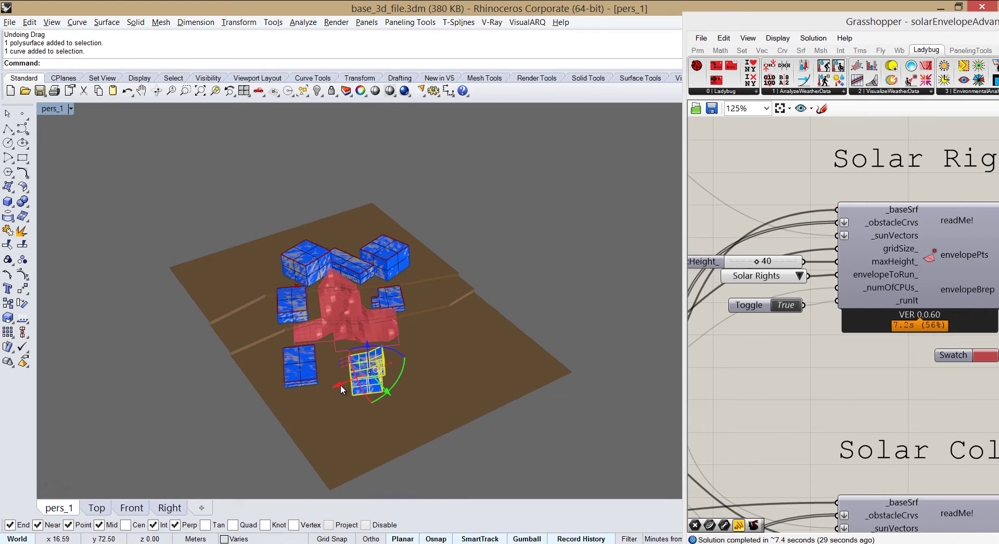
pyautogui.moveTo(341, 389); pyautogui.dragTo(617, 231)
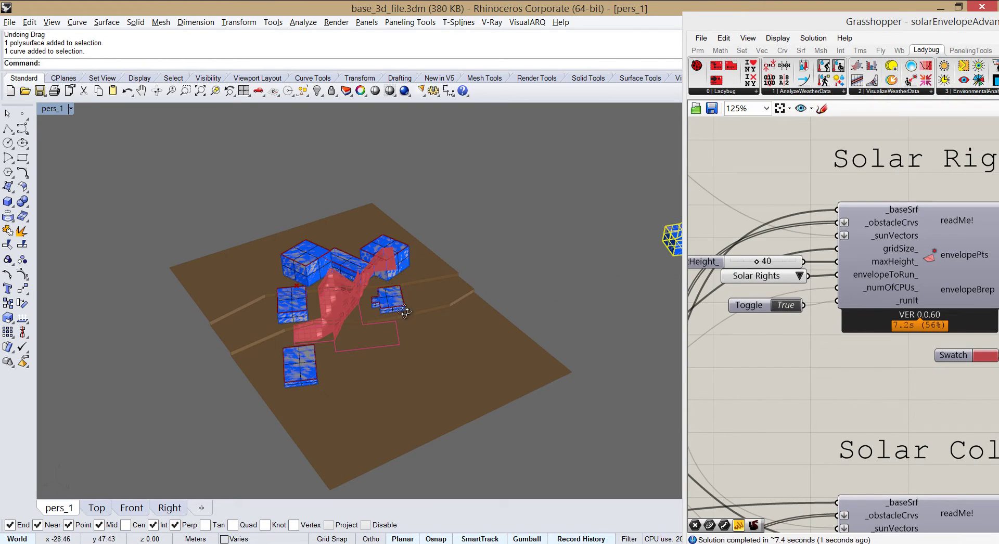
pyautogui.moveTo(406, 310); pyautogui.dragTo(401, 307, button='right')
pyautogui.scroll(6, 304, 309)
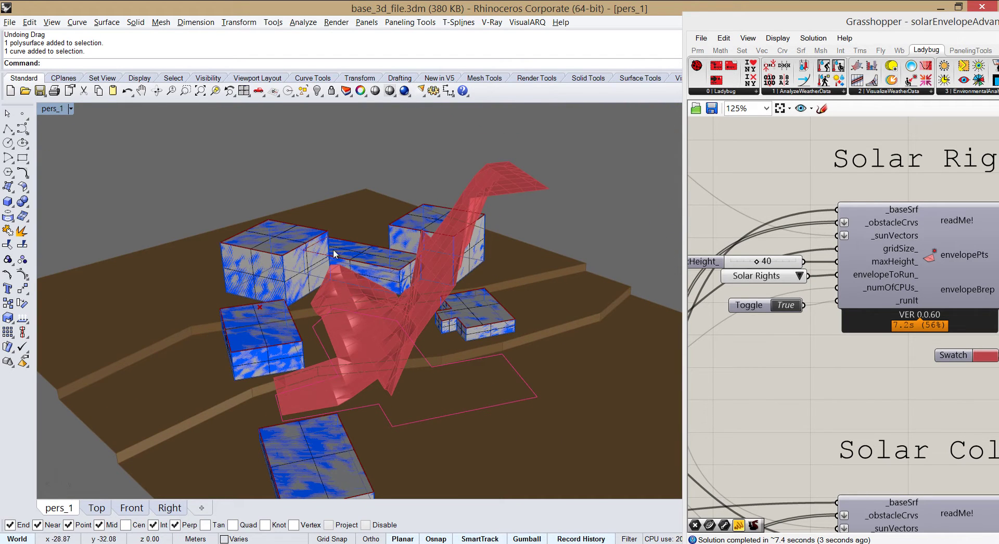
pyautogui.moveTo(437, 317); pyautogui.dragTo(598, 180, button='right')
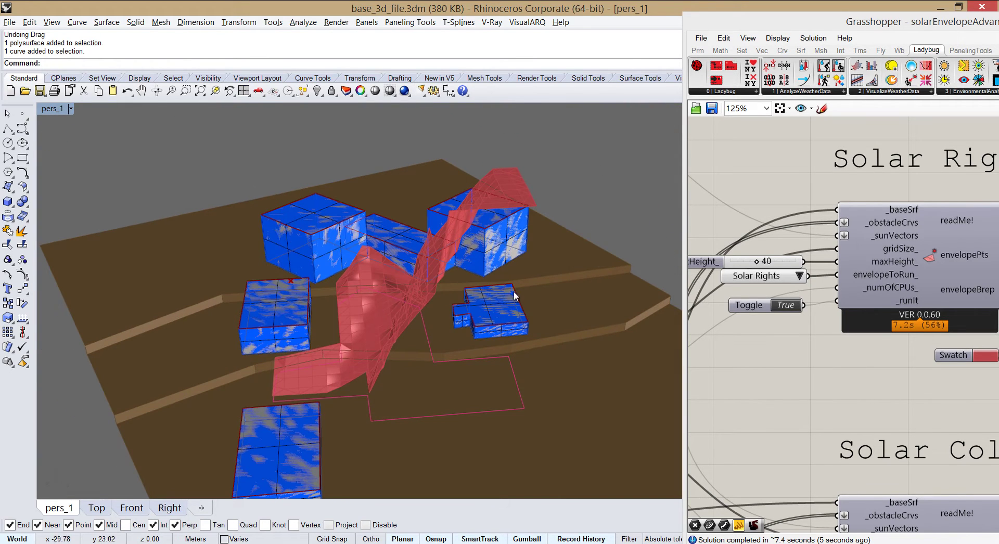
pyautogui.moveTo(523, 251); pyautogui.dragTo(520, 237, button='right')
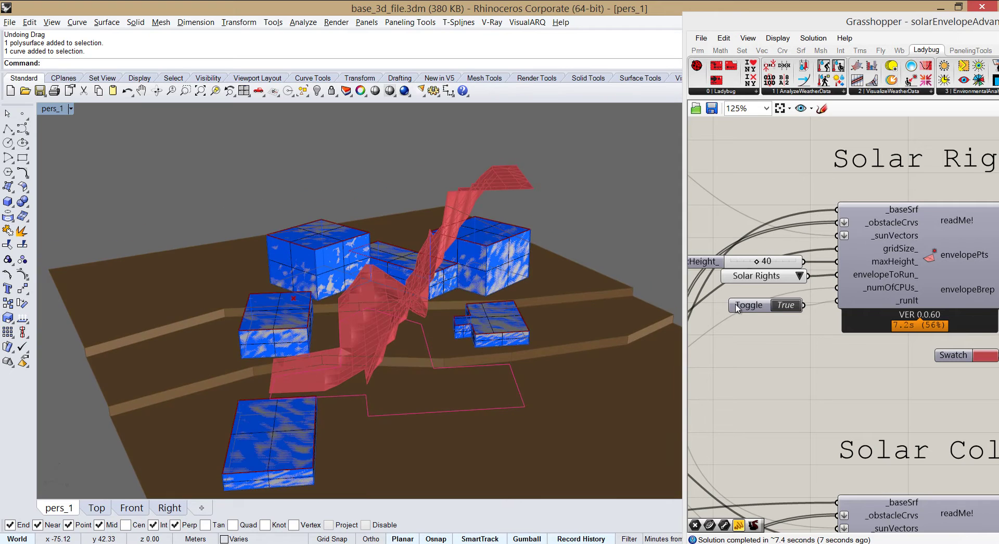
# - Set the Solar Rights component's maxHeight_ slider to 20
pyautogui.moveTo(865, 265)
pyautogui.doubleClick(777, 261)
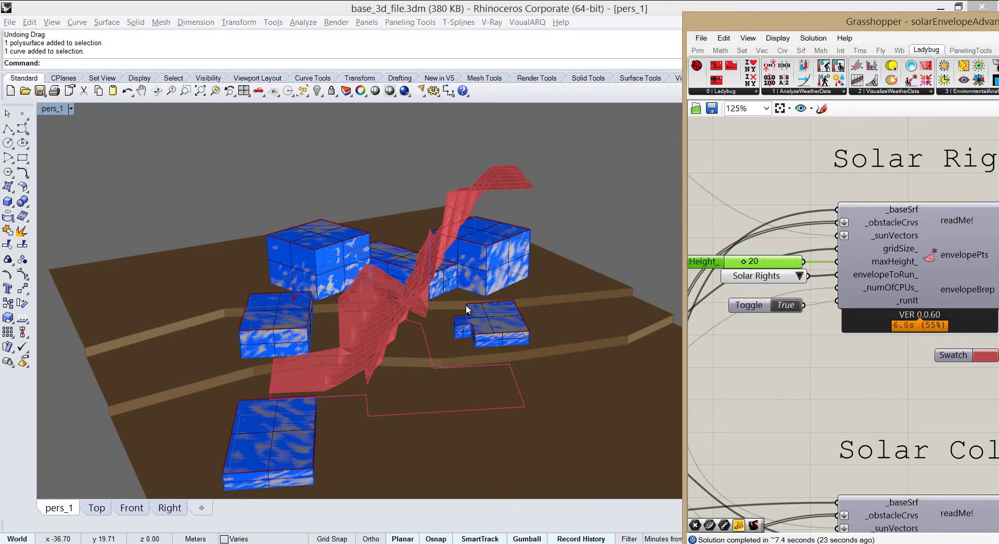
pyautogui.moveTo(466, 298); pyautogui.dragTo(482, 314, button='right')
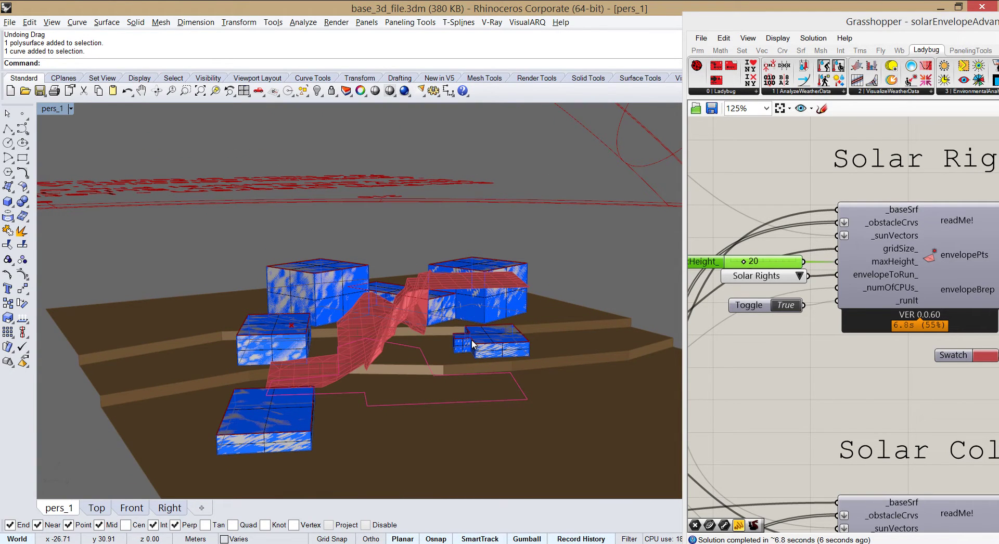
# - Restore the displaced building and its obstacle curve to their original place on the terrain
pyautogui.moveTo(472, 339); pyautogui.dragTo(522, 384, button='right')
pyautogui.scroll(3, 478, 307)
pyautogui.moveTo(478, 307); pyautogui.dragTo(387, 274, button='right')
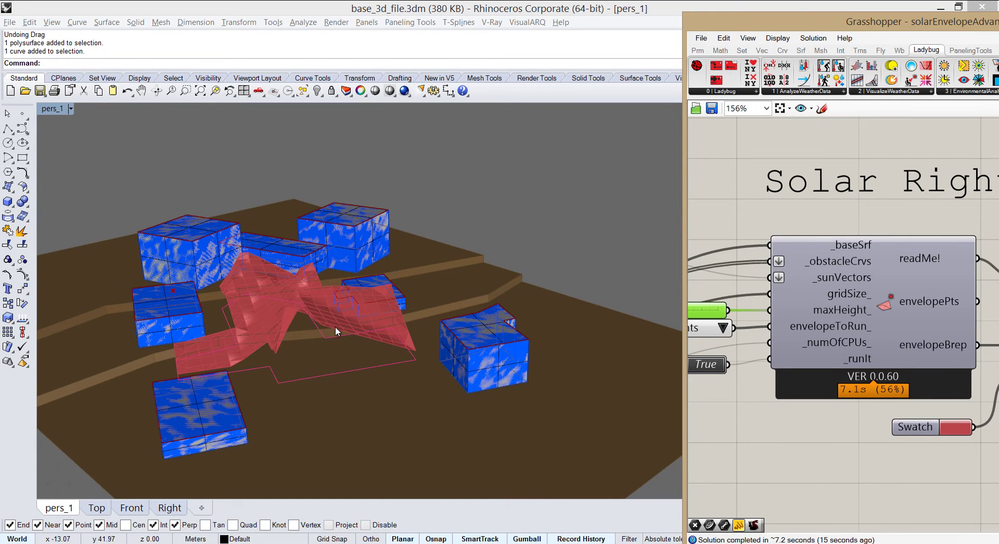
# - Examine the Solar Collection component's inputs and the envelope type options feeding envelopeToRun_, leaving Solar Collection chosen
pyautogui.scroll(-3, 838, 359)
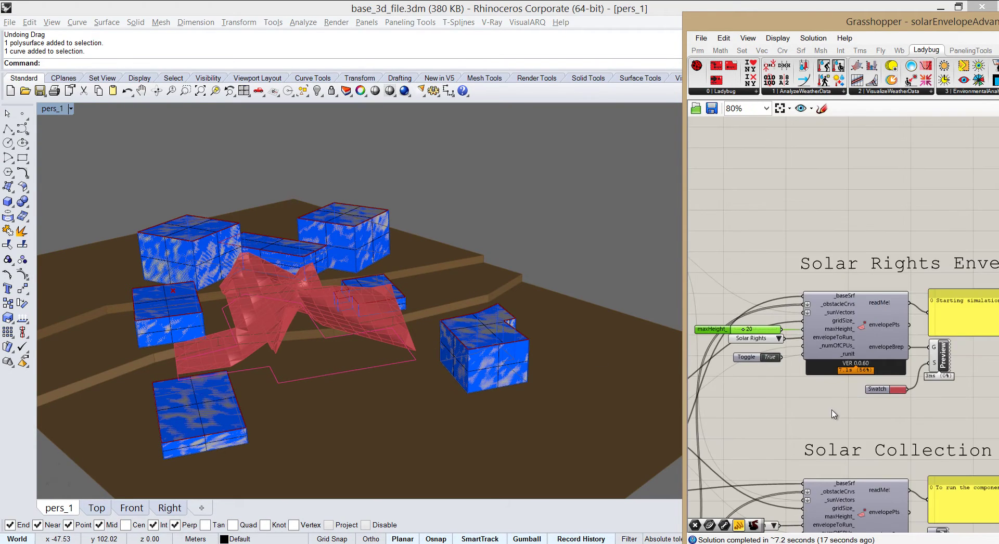
pyautogui.moveTo(831, 408); pyautogui.dragTo(832, 303, button='right')
pyautogui.scroll(-1, 815, 325)
pyautogui.moveTo(829, 379); pyautogui.dragTo(802, 293, button='right')
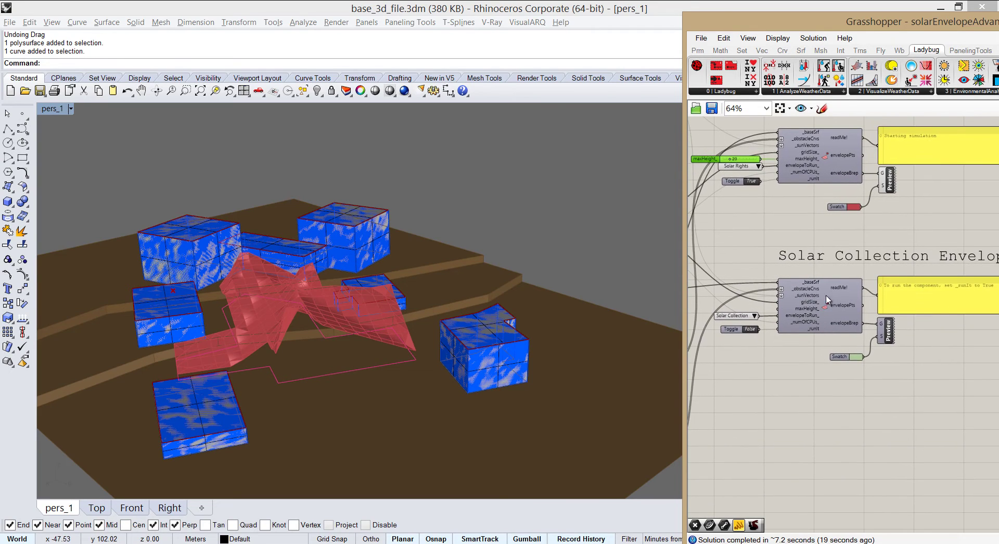
pyautogui.scroll(3, 819, 296)
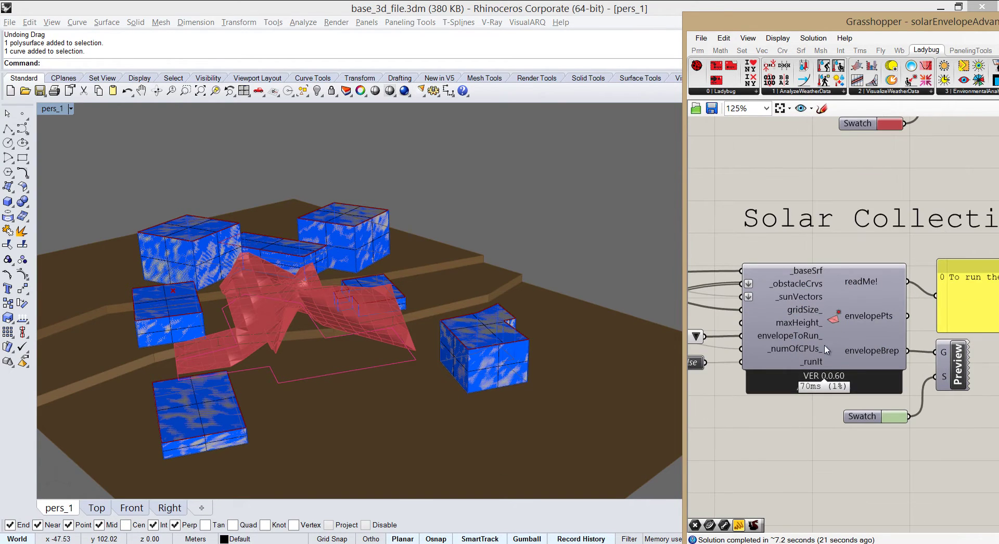
pyautogui.moveTo(778, 373); pyautogui.dragTo(866, 373, button='right')
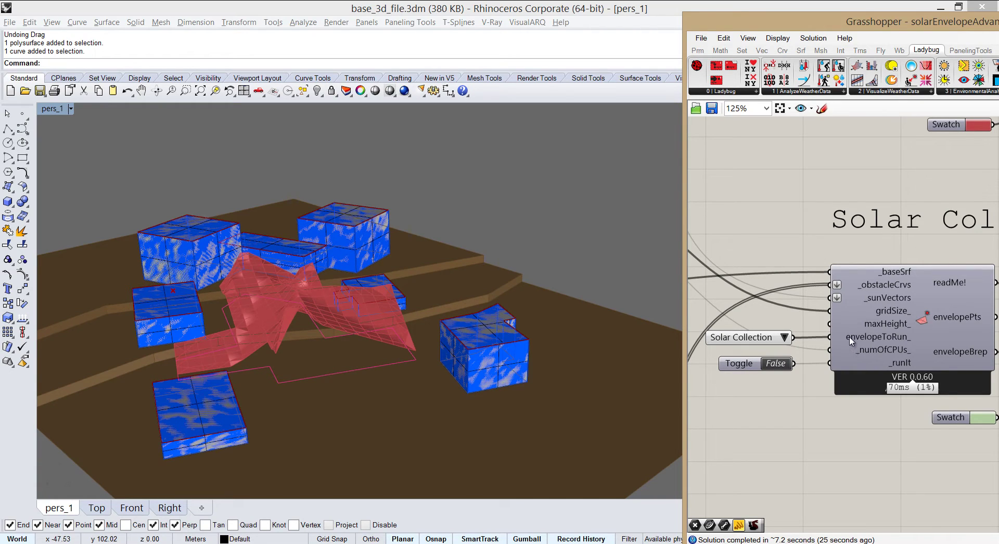
pyautogui.scroll(3, 851, 341)
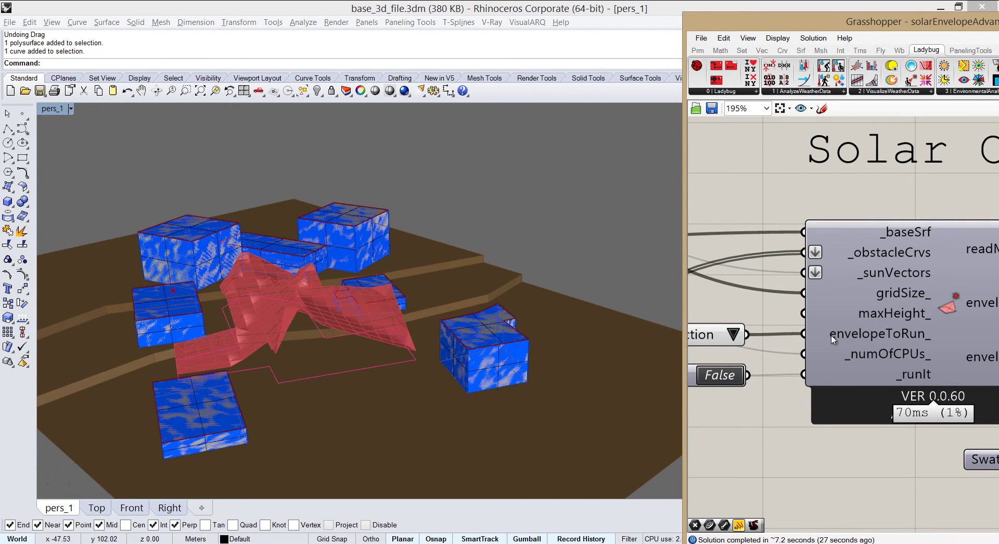
pyautogui.scroll(-3, 856, 340)
pyautogui.scroll(3, 885, 312)
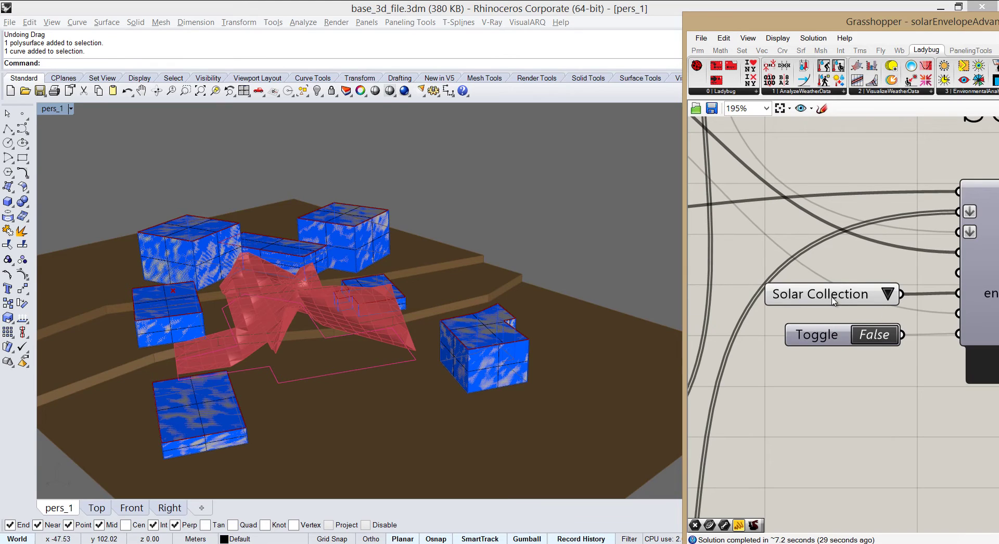
pyautogui.click(887, 295)
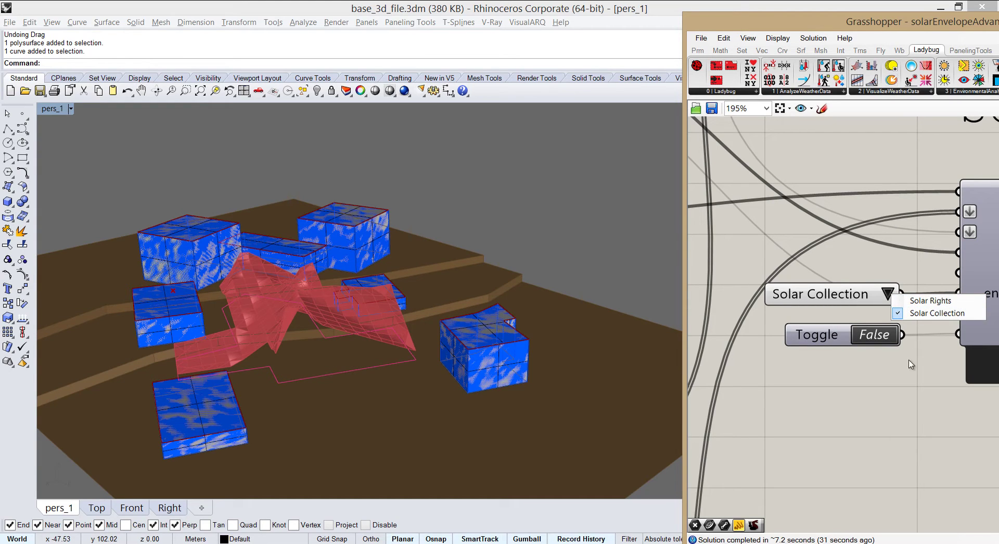
pyautogui.scroll(-3, 884, 400)
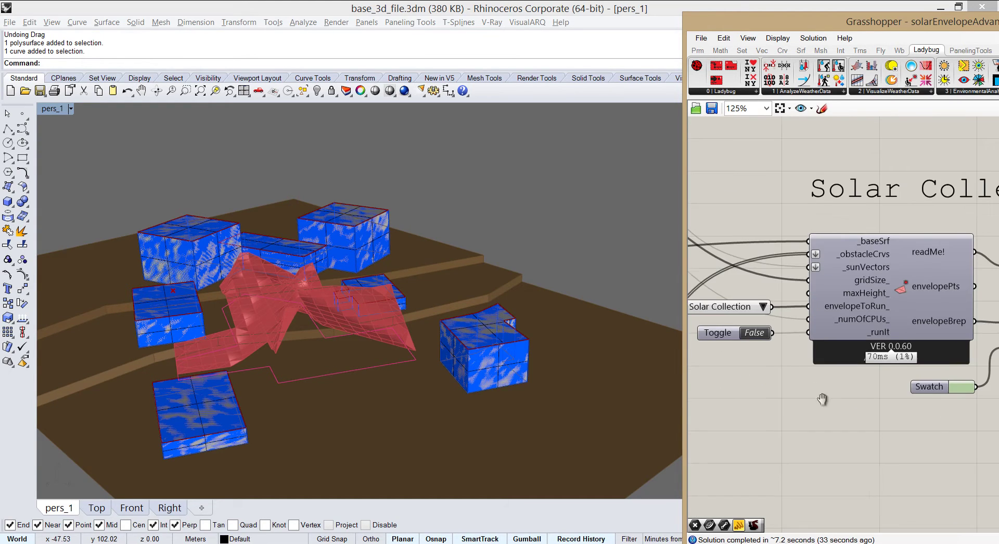
# - Set the Solar Collection component's _runIt toggle to True
pyautogui.scroll(-2, 801, 395)
pyautogui.scroll(4, 770, 356)
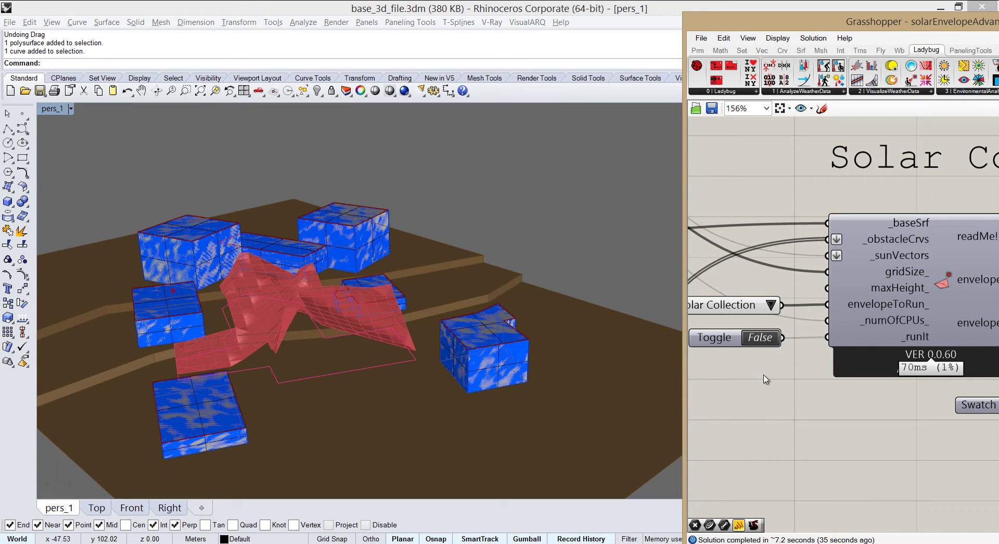
pyautogui.scroll(-2, 828, 408)
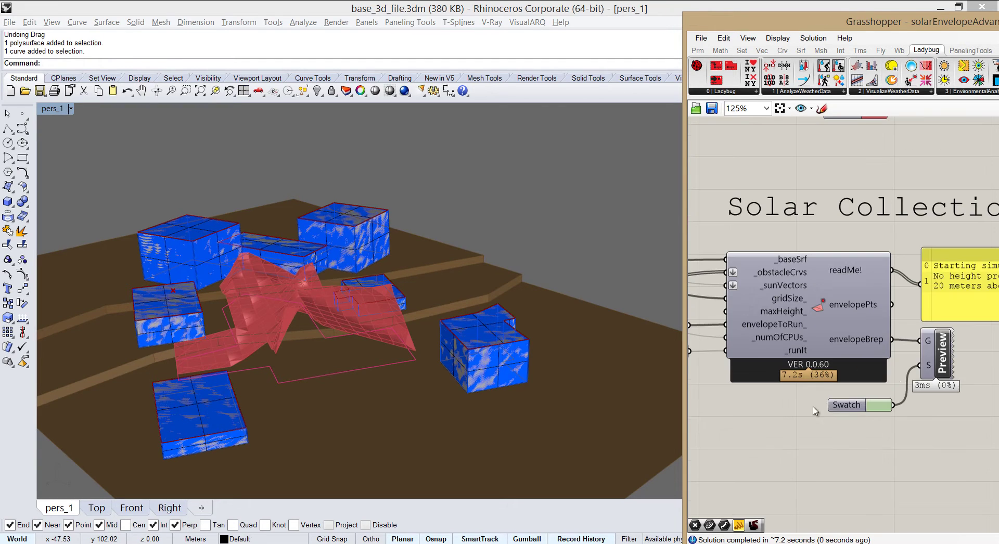
# - Turn on the preview of the Custom Preview component connected to the Solar Collection envelopeBrep output
pyautogui.click(946, 334)
pyautogui.rightClick(961, 359)
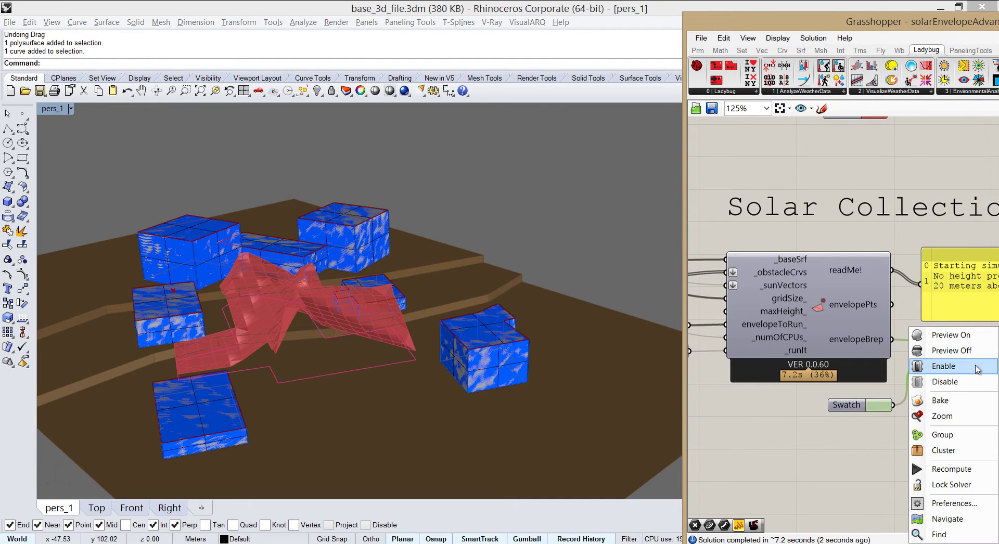
pyautogui.click(962, 341)
# - Turn off the preview of the Custom Preview component connected to the Solar Rights envelopeBrep output
pyautogui.moveTo(850, 234); pyautogui.dragTo(823, 317, button='right')
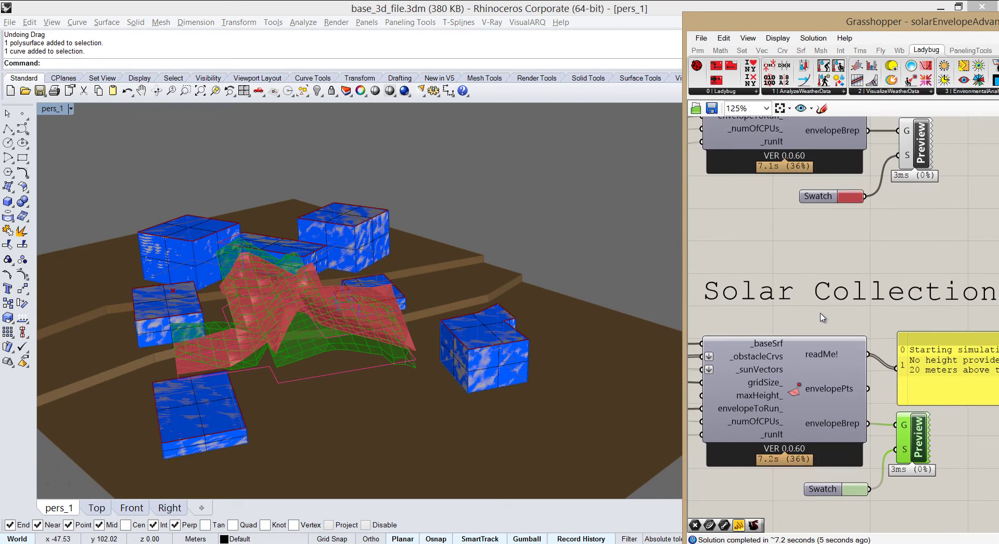
pyautogui.scroll(-2, 823, 315)
pyautogui.scroll(2, 863, 229)
pyautogui.click(896, 196)
pyautogui.rightClick(942, 226)
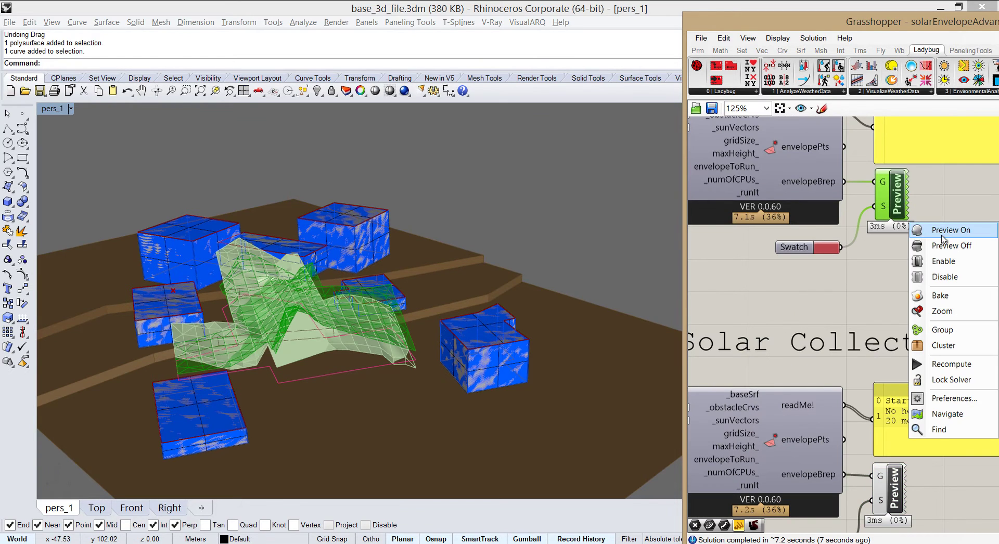
pyautogui.click(939, 251)
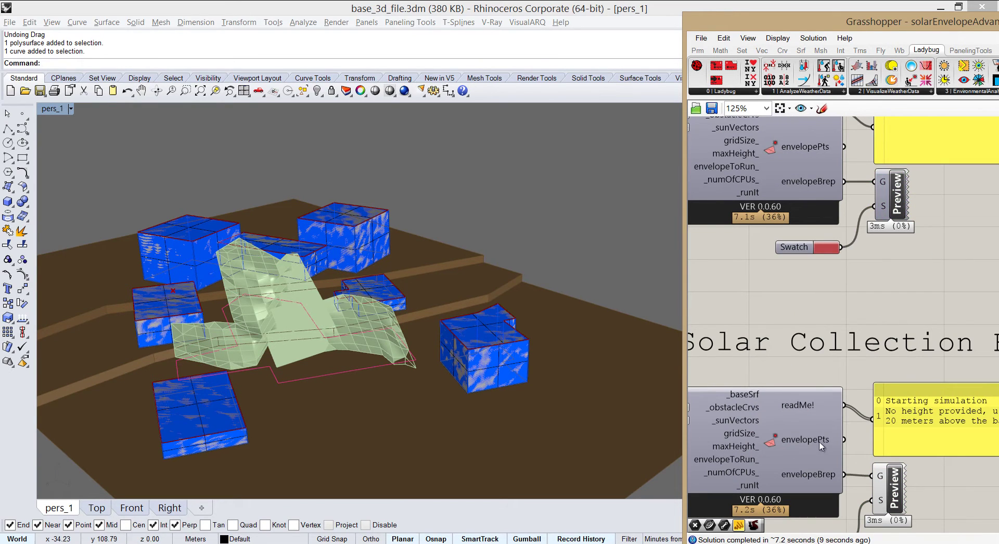
# - Examine the Solar Collection envelope in Rhino from several angles against the surrounding buildings and the sun path
pyautogui.moveTo(818, 393); pyautogui.dragTo(850, 323, button='right')
pyautogui.moveTo(411, 366); pyautogui.dragTo(344, 303, button='right')
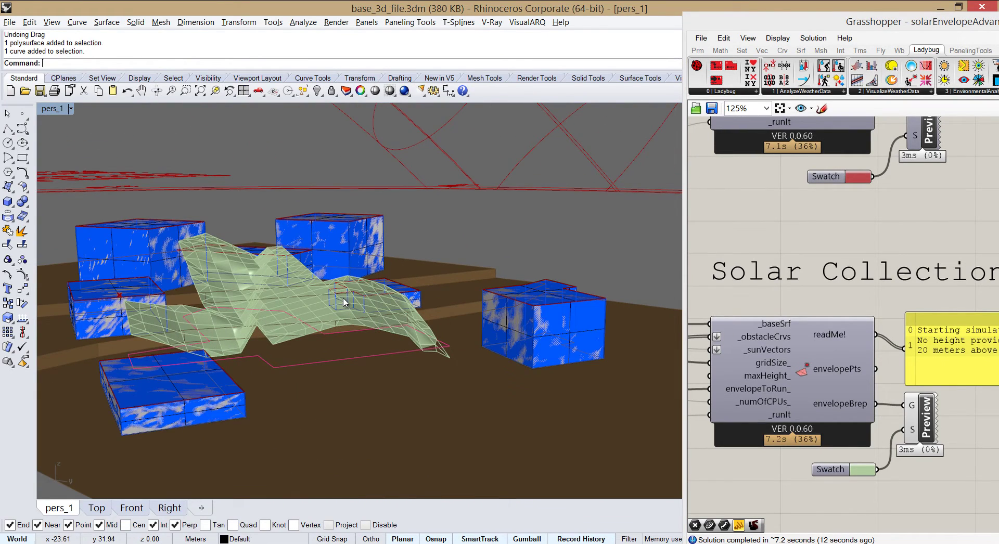
pyautogui.scroll(-2, 344, 302)
pyautogui.moveTo(767, 416); pyautogui.dragTo(848, 394, button='right')
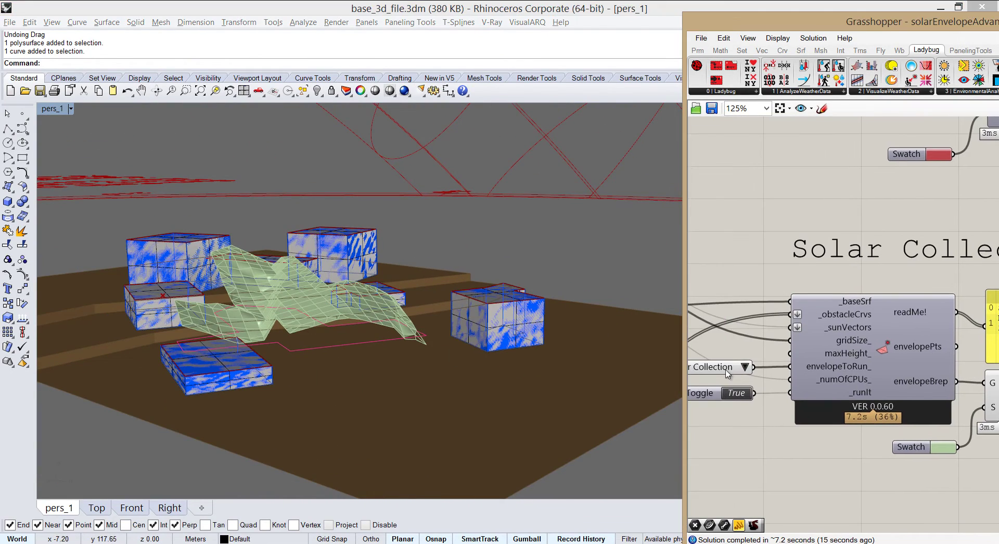
pyautogui.moveTo(376, 311); pyautogui.dragTo(377, 333, button='right')
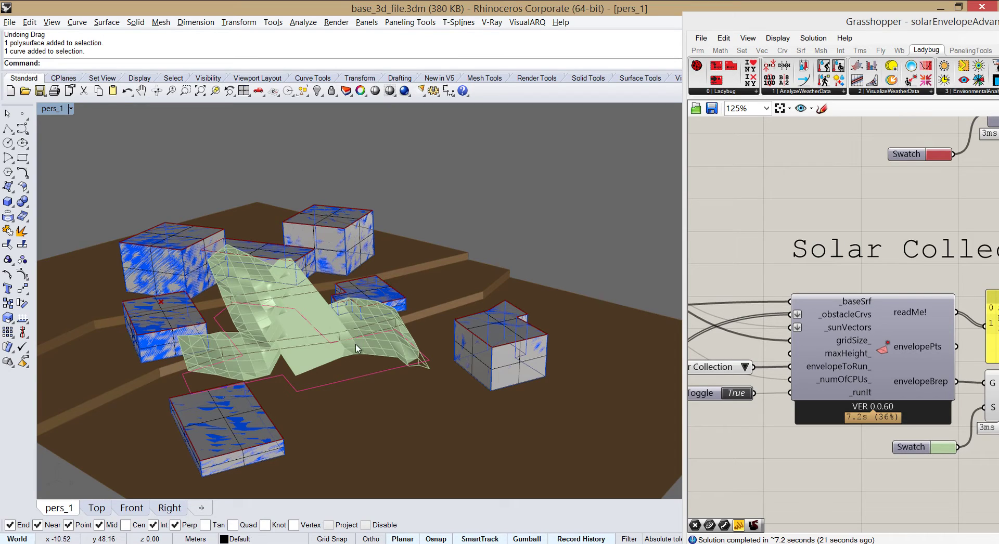
pyautogui.moveTo(342, 346); pyautogui.dragTo(331, 321, button='right')
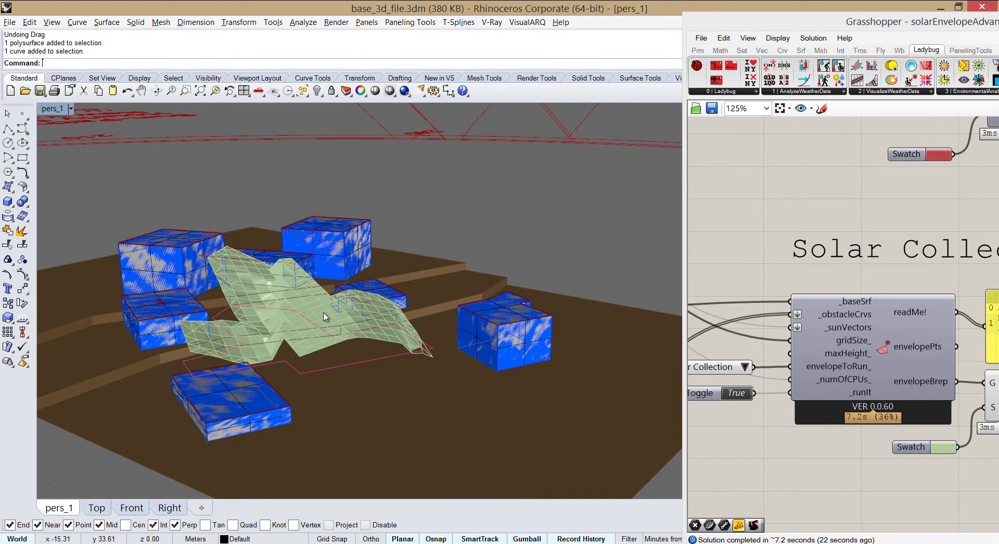
pyautogui.scroll(-10, 324, 316)
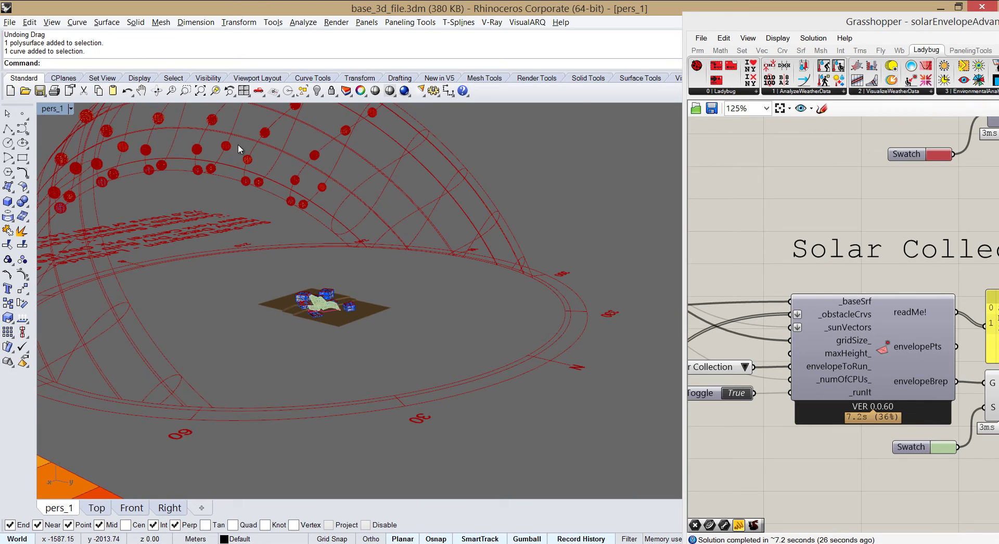
pyautogui.scroll(5, 357, 314)
pyautogui.scroll(8, 358, 384)
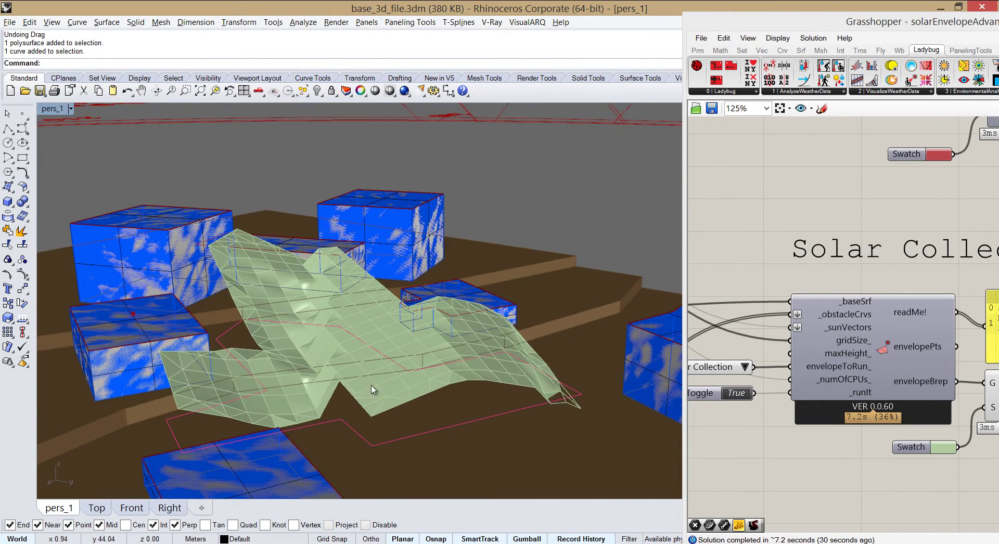
pyautogui.moveTo(417, 389); pyautogui.dragTo(373, 316, button='right')
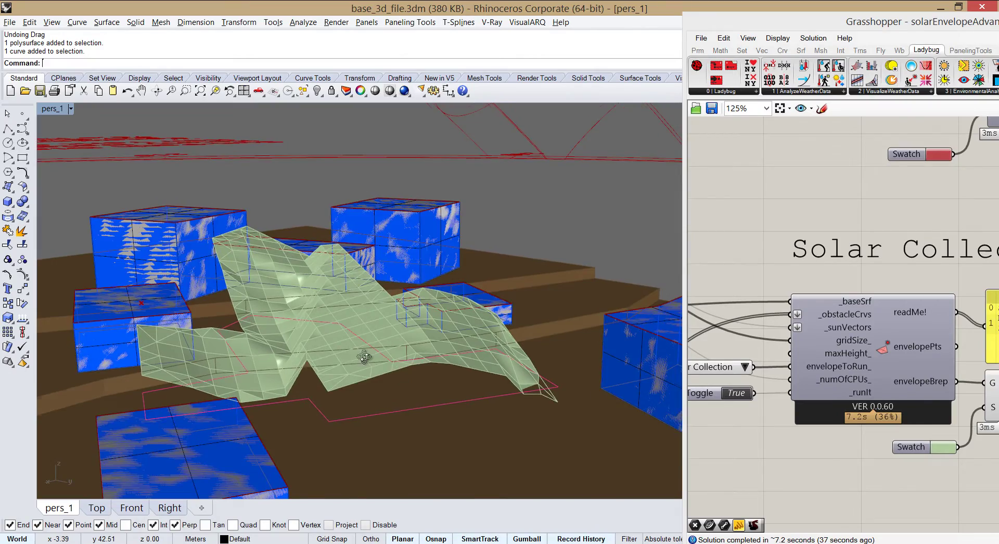
pyautogui.moveTo(359, 359); pyautogui.dragTo(337, 289, button='right')
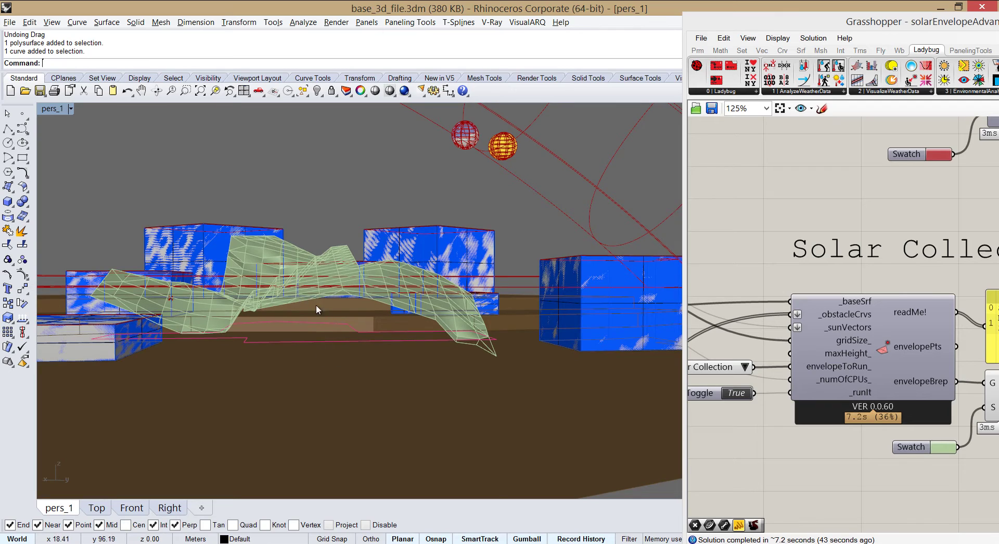
# - Inspect the Solar Collection envelope from low and high angles together with the inputs of its component
pyautogui.moveTo(312, 306); pyautogui.dragTo(382, 233, button='right')
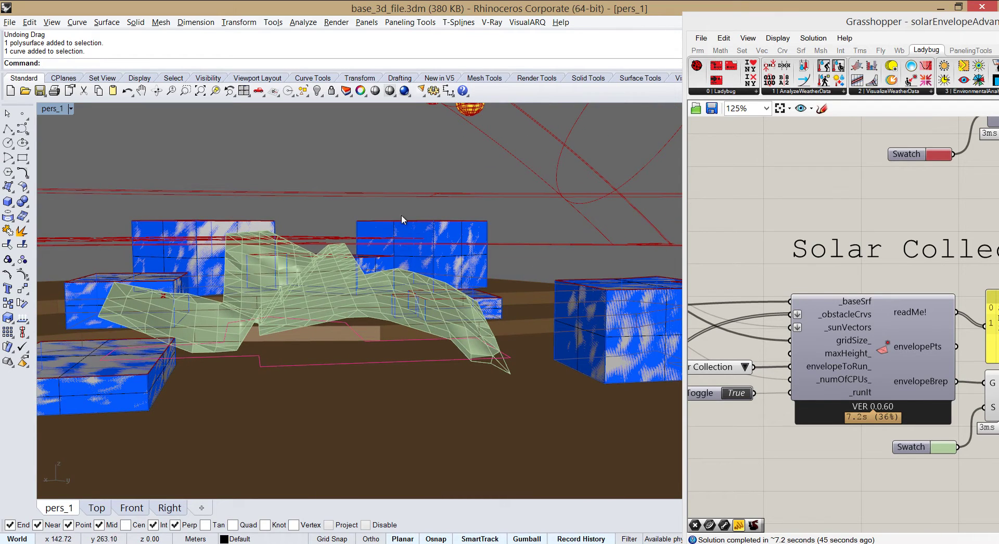
pyautogui.moveTo(293, 337); pyautogui.dragTo(256, 405, button='right')
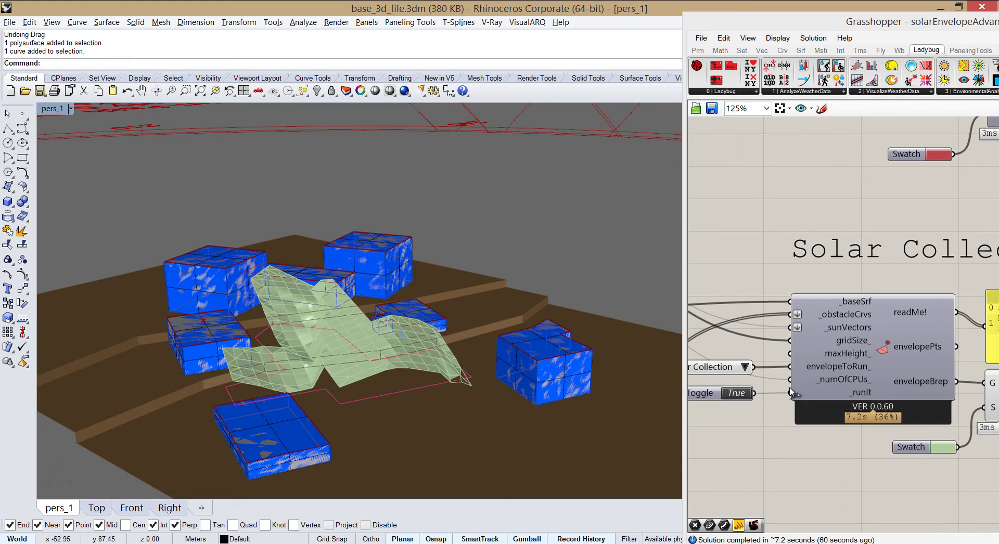
pyautogui.moveTo(755, 350); pyautogui.dragTo(757, 332, button='right')
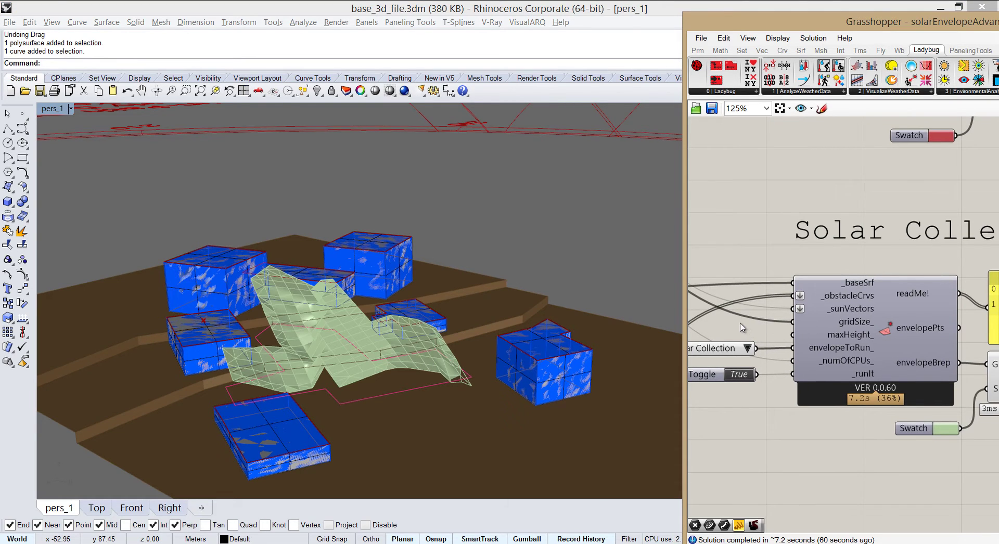
pyautogui.scroll(-2, 742, 327)
pyautogui.scroll(2, 744, 331)
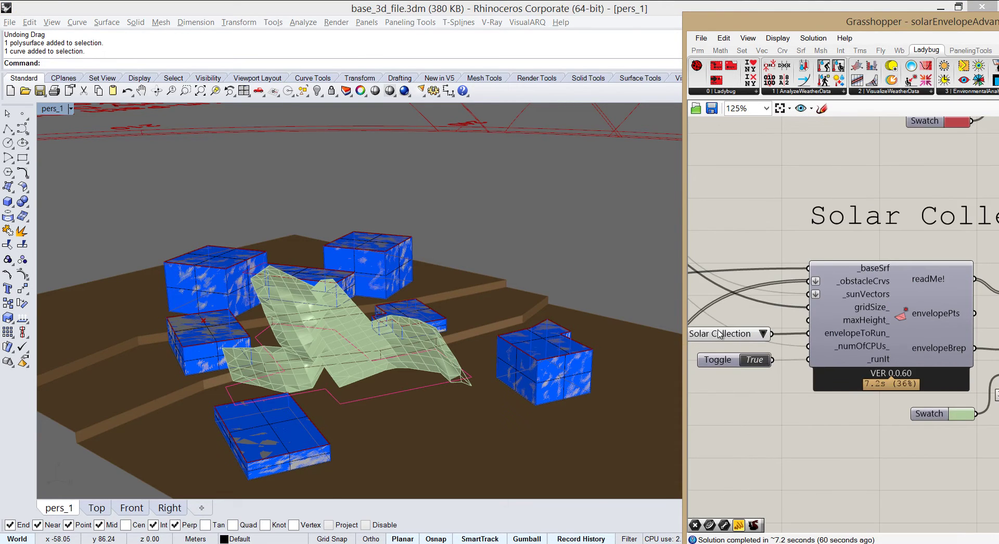
pyautogui.scroll(1, 718, 331)
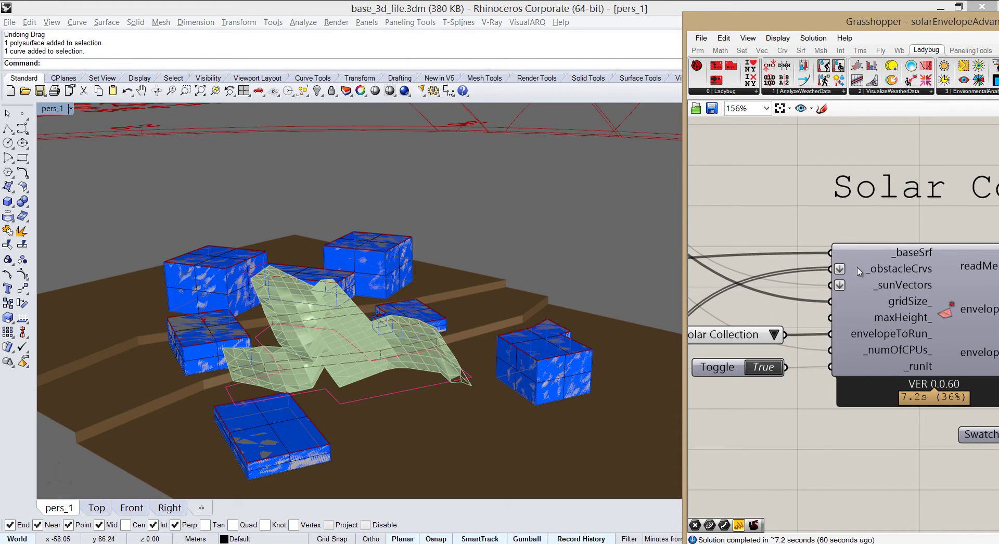
# - Highlight the top outline curve of the isolated building beside the Solar Collection envelope, clear the selection and inspect the building up close
pyautogui.click(549, 359)
pyautogui.click(591, 400)
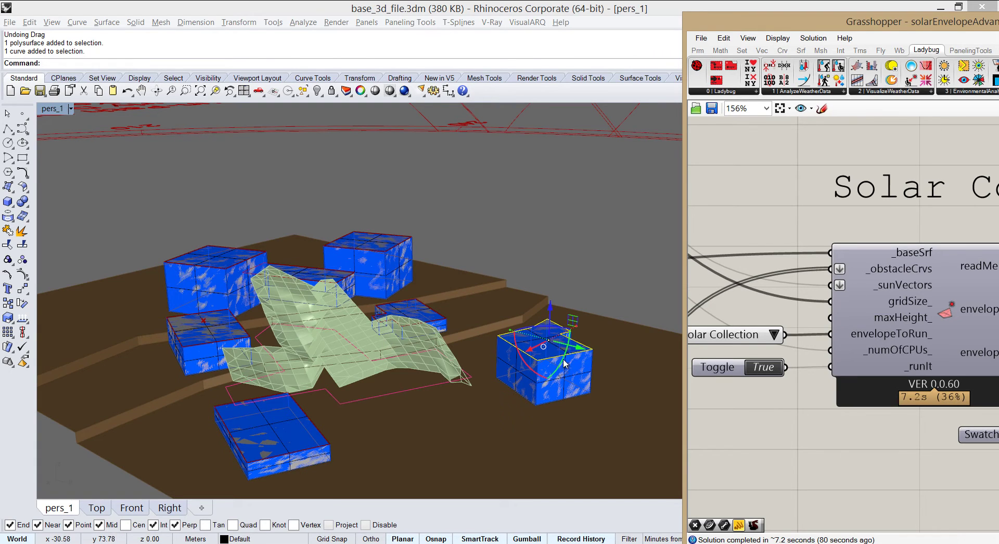
pyautogui.moveTo(569, 357); pyautogui.dragTo(571, 366, button='right')
pyautogui.press('Escape')
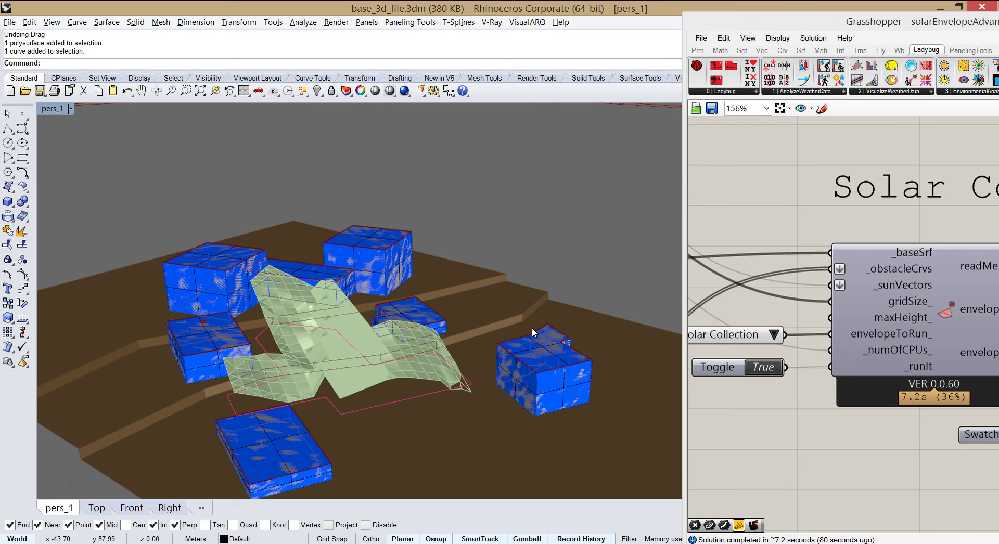
pyautogui.scroll(3, 542, 371)
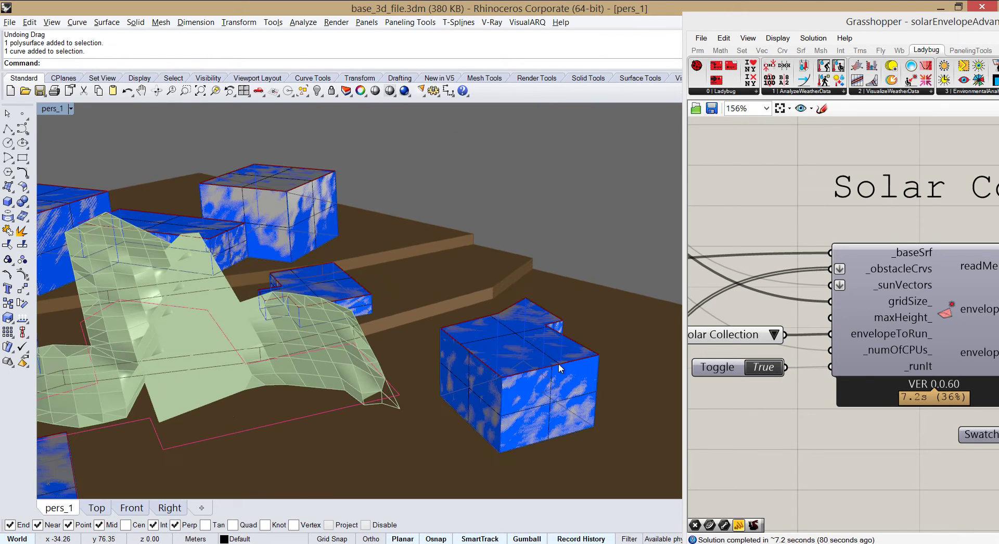
pyautogui.scroll(-3, 466, 316)
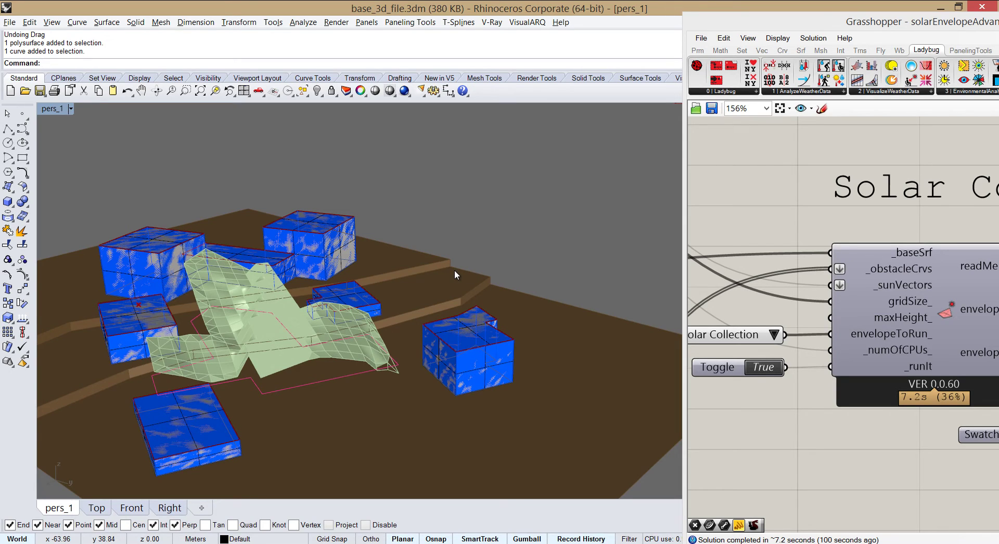
# - Turn on the preview of the Custom Preview component connected to the Solar Rights envelopeBrep output
pyautogui.moveTo(782, 201); pyautogui.dragTo(750, 216, button='right')
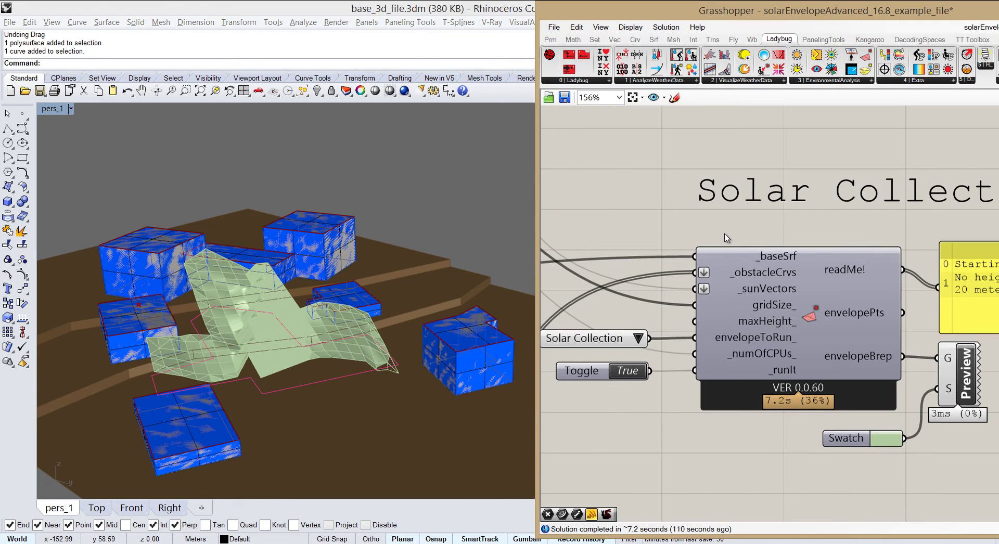
pyautogui.scroll(-3, 726, 239)
pyautogui.moveTo(813, 170); pyautogui.dragTo(813, 248, button='right')
pyautogui.click(822, 167)
pyautogui.rightClick(858, 173)
pyautogui.click(874, 178)
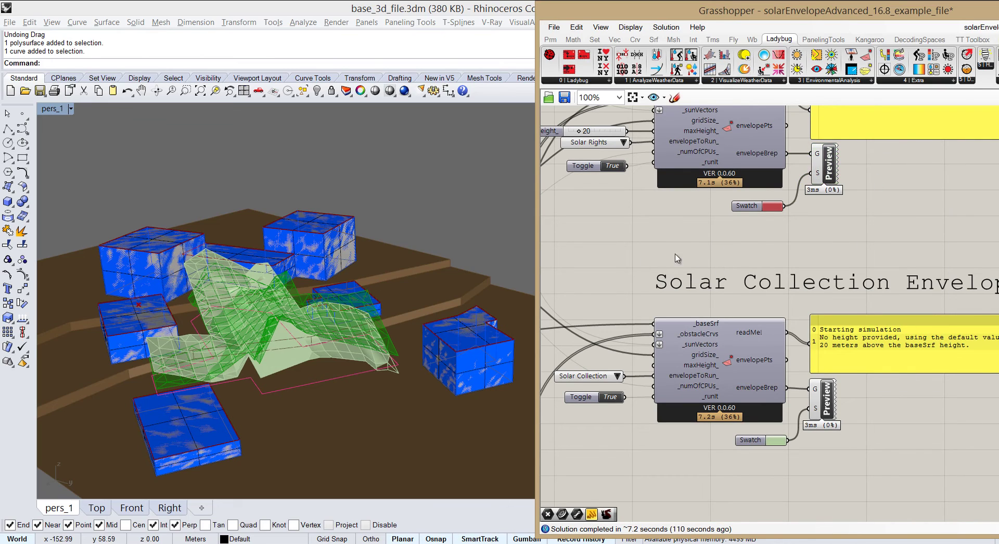
pyautogui.click(696, 255)
# - Compare the red Solar Rights envelope with the green Solar Collection envelope in Rhino from several angles and distances
pyautogui.moveTo(378, 298); pyautogui.dragTo(296, 271, button='right')
pyautogui.scroll(3, 276, 278)
pyautogui.scroll(2, 295, 271)
pyautogui.moveTo(286, 311); pyautogui.dragTo(326, 306, button='right')
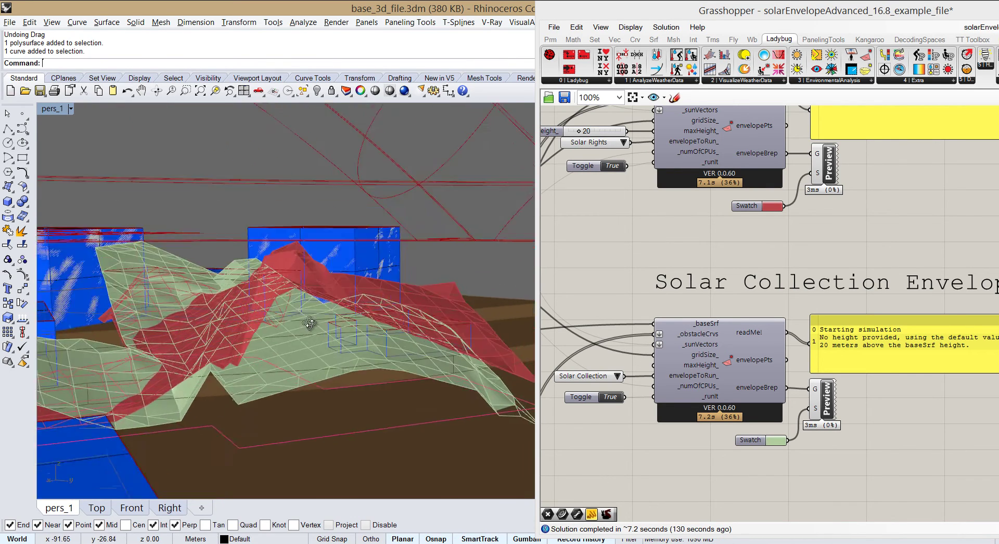
pyautogui.moveTo(309, 323); pyautogui.dragTo(228, 281, button='right')
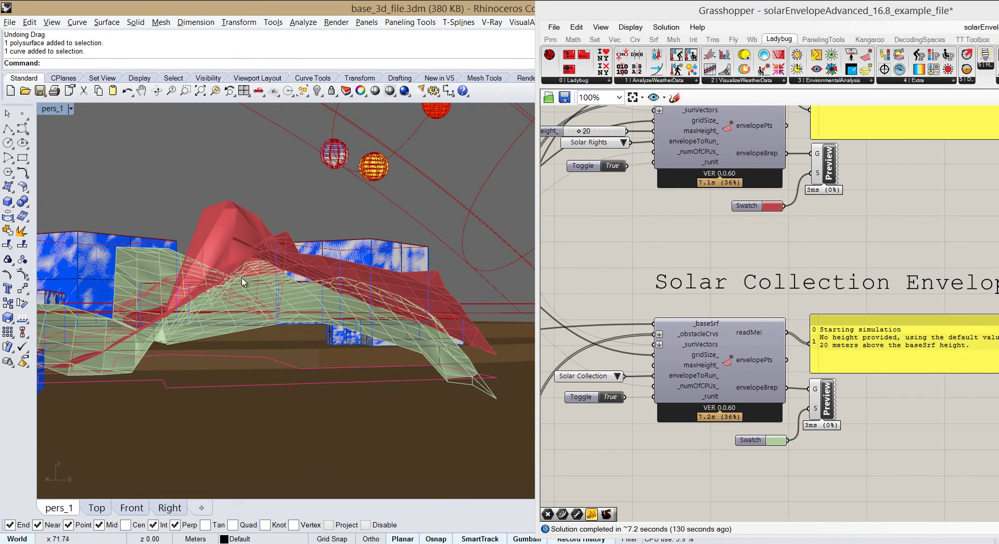
pyautogui.moveTo(263, 308); pyautogui.dragTo(314, 307, button='right')
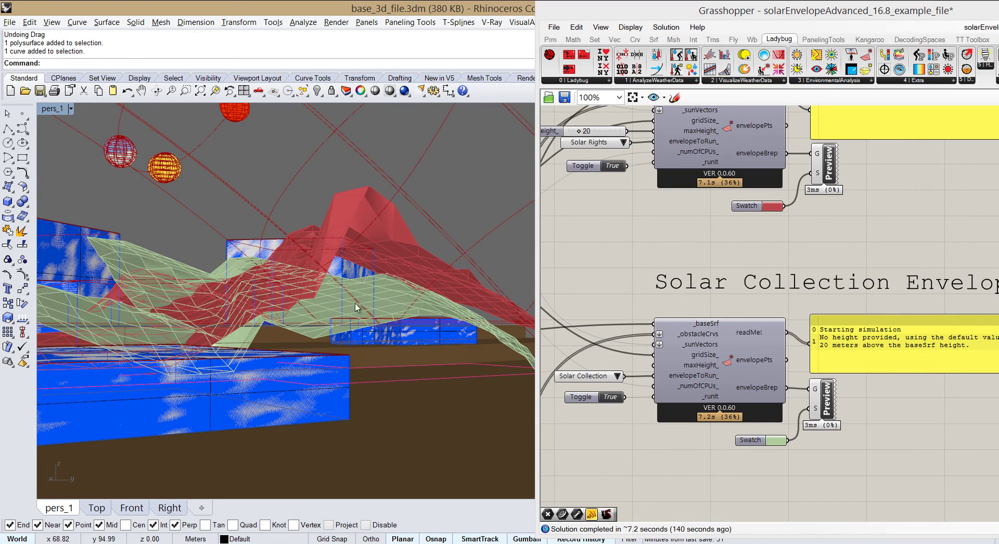
pyautogui.scroll(-5, 334, 311)
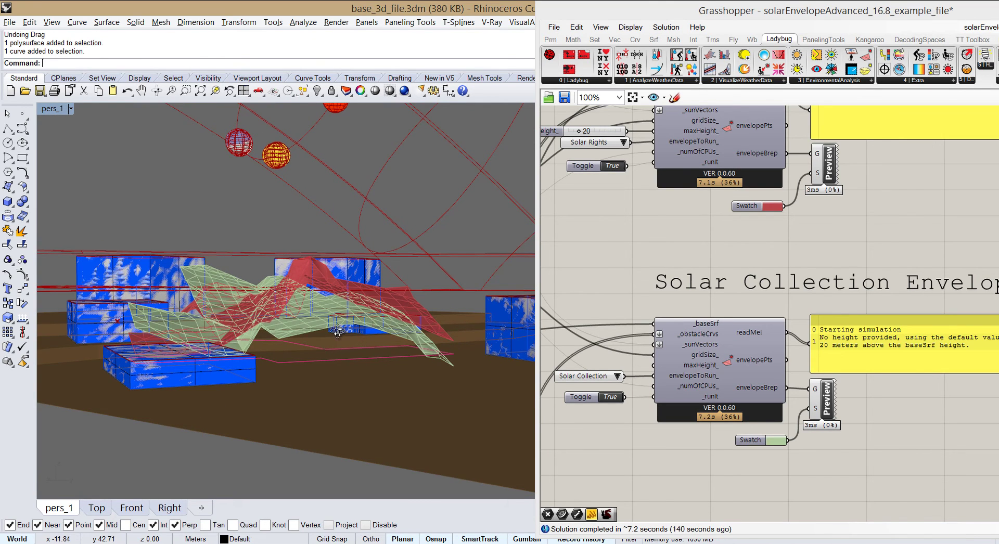
pyautogui.scroll(3, 338, 344)
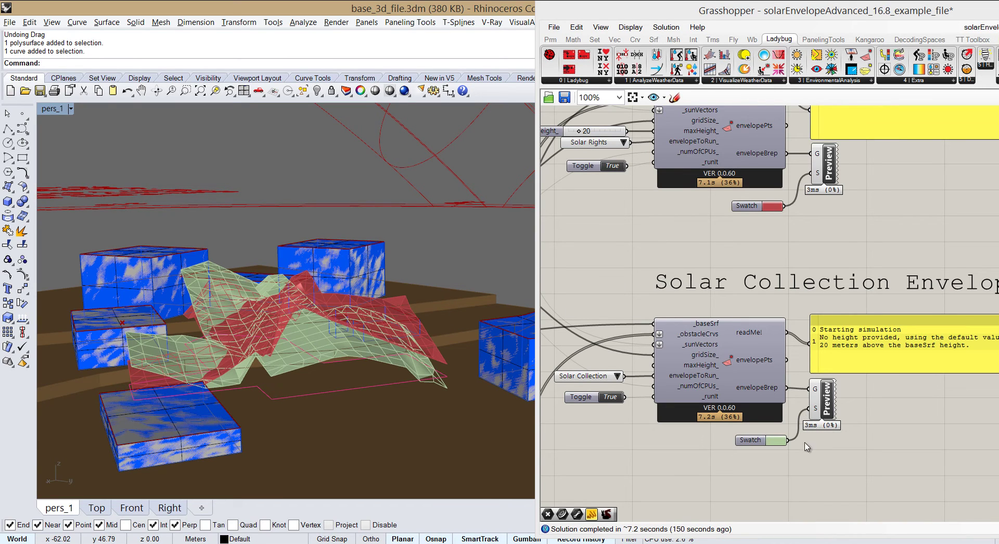
# - Turn off the preview of the Custom Preview component connected to the Solar Collection envelopeBrep output
pyautogui.click(831, 394)
pyautogui.rightClick(879, 410)
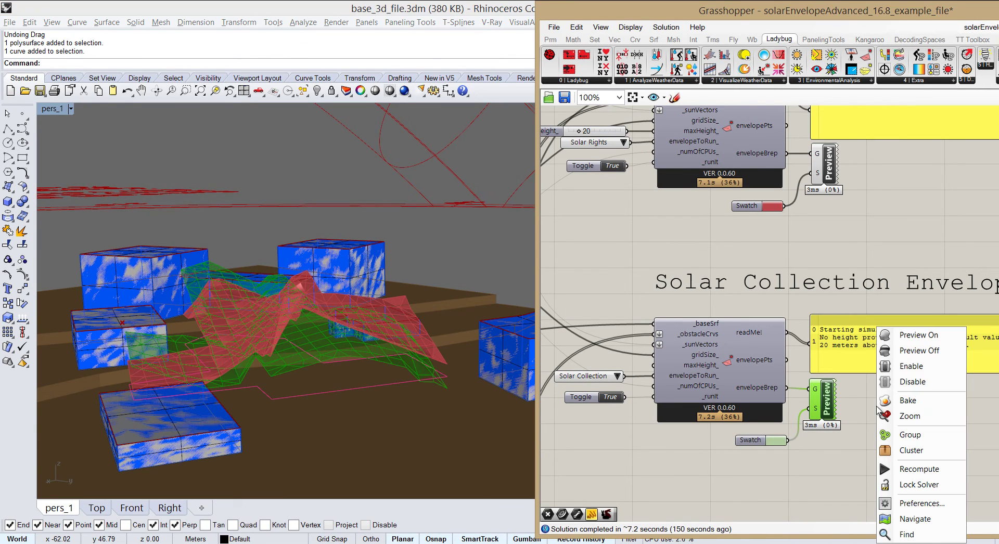
pyautogui.click(907, 350)
# - Disconnect the building curves from the _obstacleCrvs input of the Solar Rights component
pyautogui.scroll(-2, 756, 283)
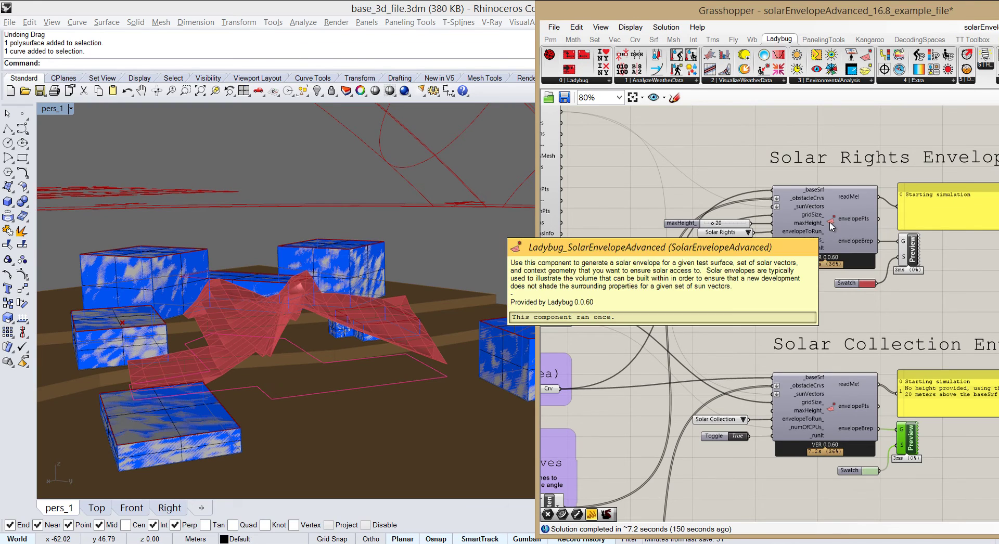
pyautogui.click(818, 236)
pyautogui.scroll(-3, 730, 324)
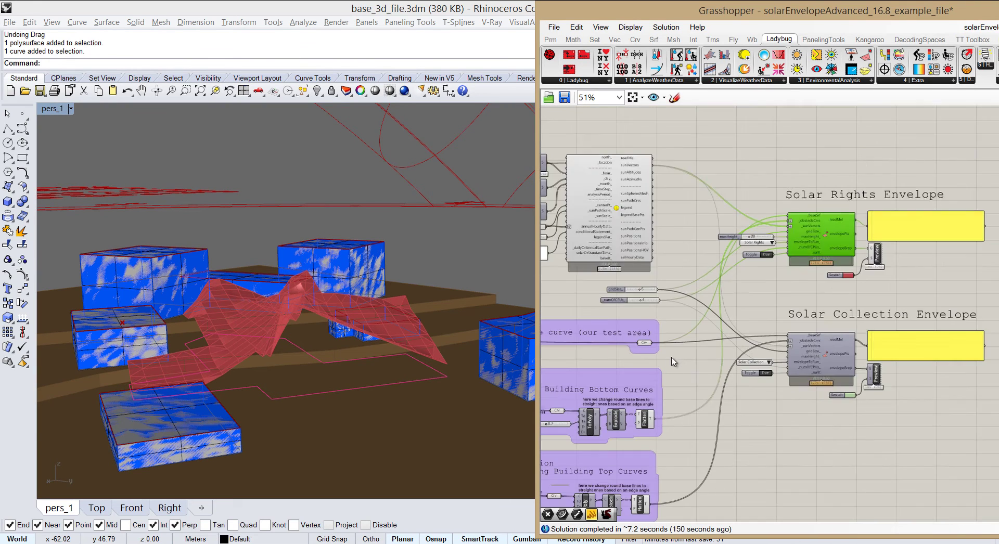
pyautogui.scroll(2, 700, 381)
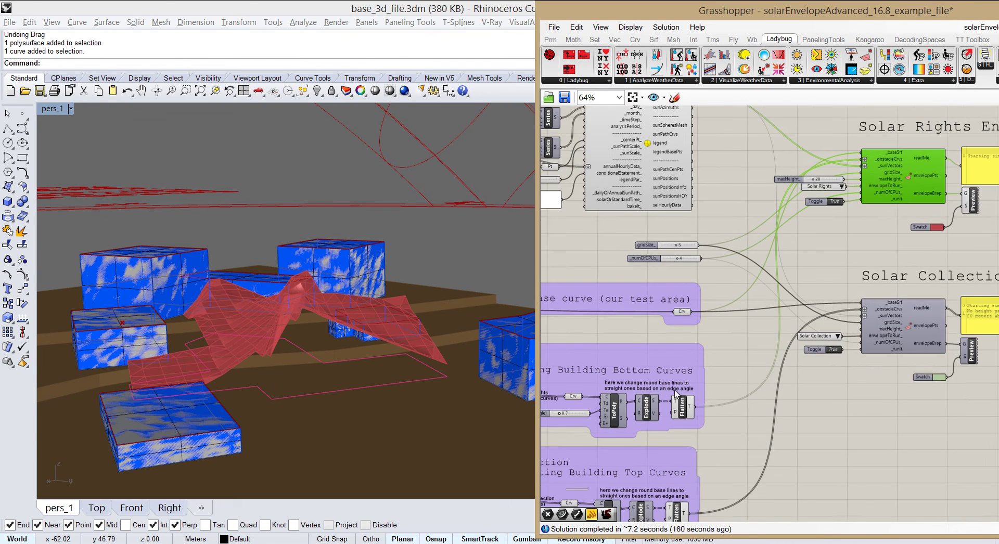
pyautogui.scroll(4, 882, 205)
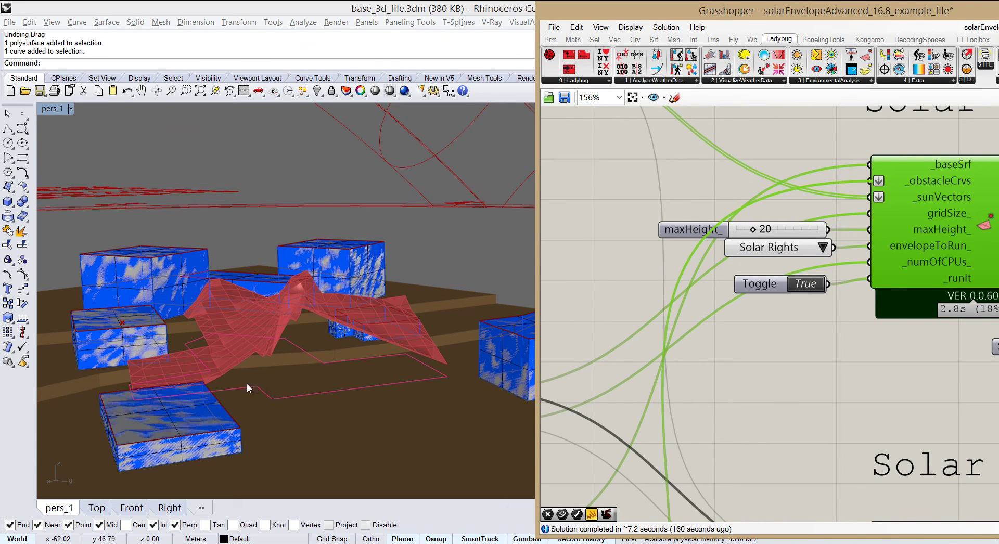
# - Examine the Solar Rights envelope generated without obstacle curves from several angles against the surrounding buildings
pyautogui.moveTo(229, 359); pyautogui.dragTo(320, 398, button='right')
pyautogui.scroll(2, 332, 392)
pyautogui.scroll(1, 328, 382)
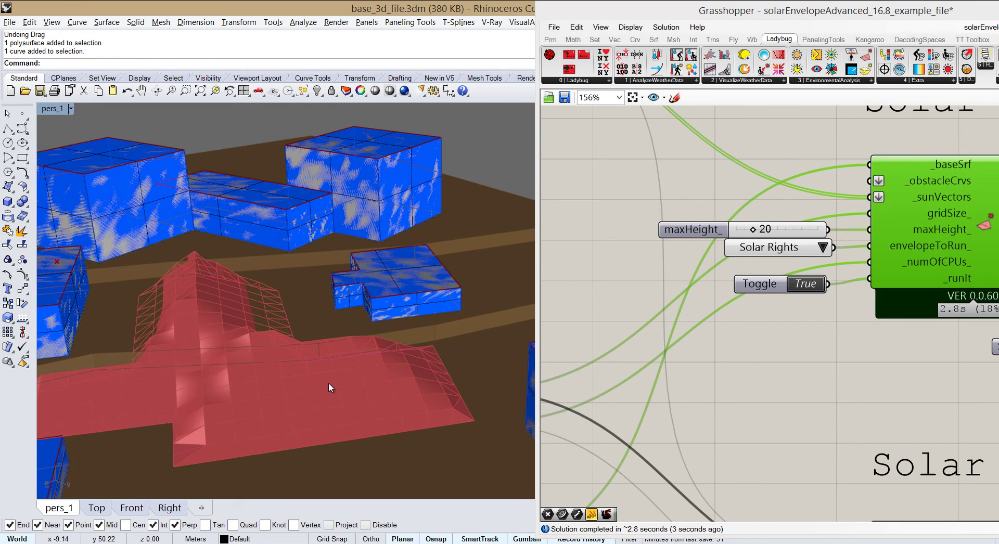
pyautogui.moveTo(386, 404); pyautogui.dragTo(414, 392, button='right')
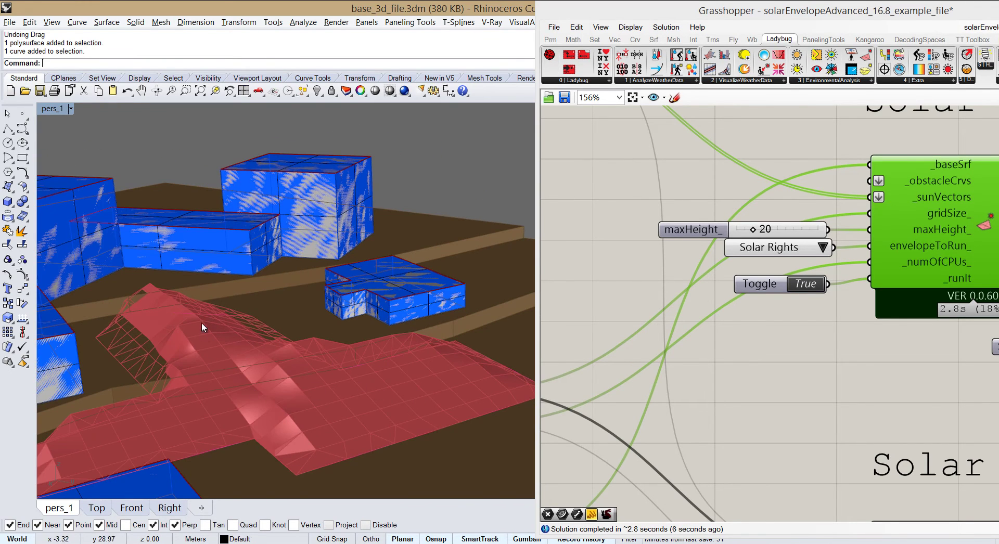
pyautogui.moveTo(354, 391); pyautogui.dragTo(321, 389, button='right')
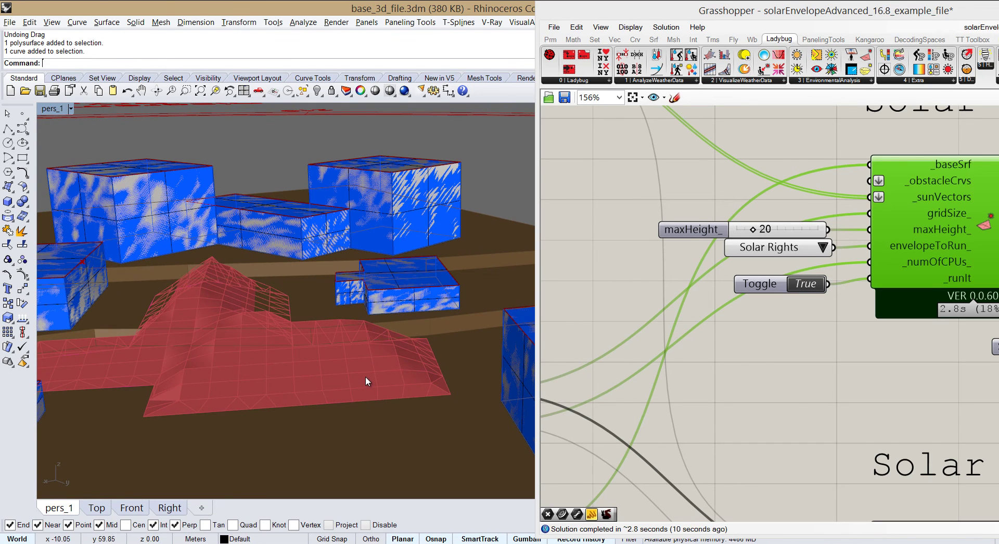
pyautogui.moveTo(364, 377); pyautogui.dragTo(453, 367, button='right')
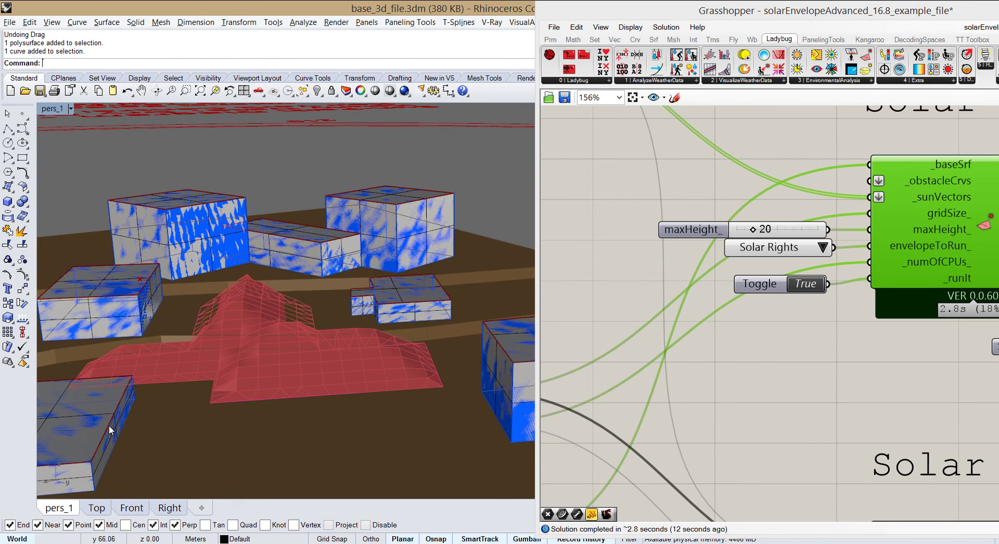
pyautogui.scroll(-4, 325, 256)
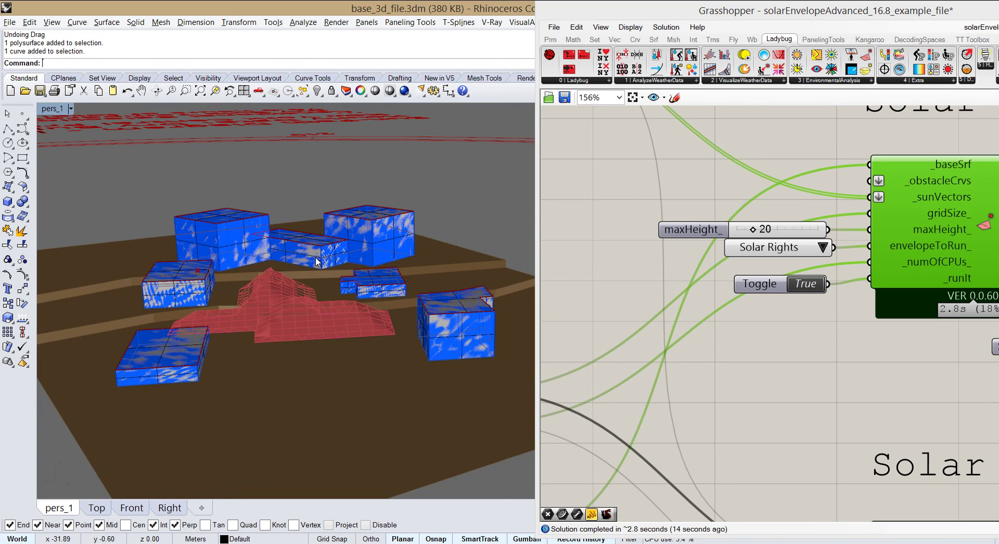
pyautogui.moveTo(306, 281); pyautogui.dragTo(373, 307, button='right')
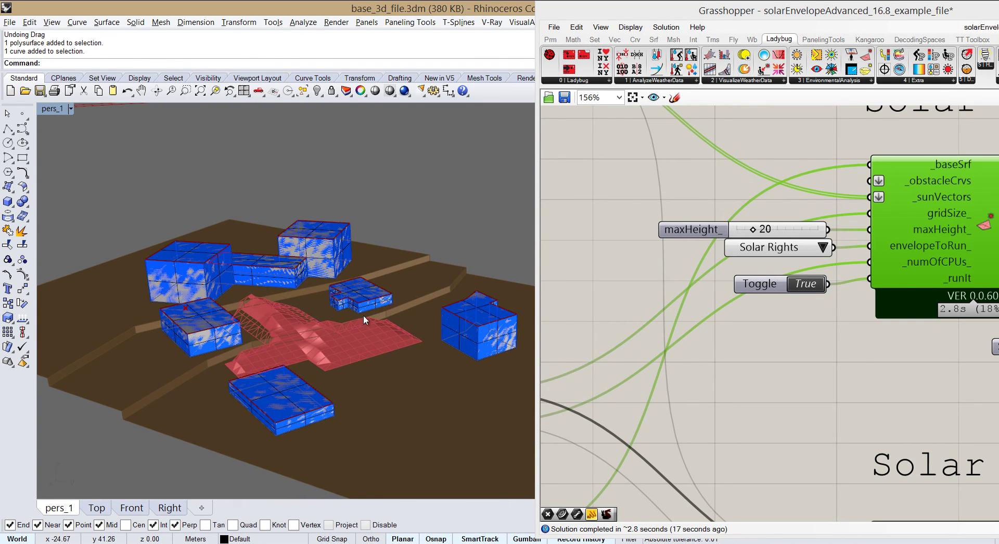
pyautogui.scroll(2, 364, 325)
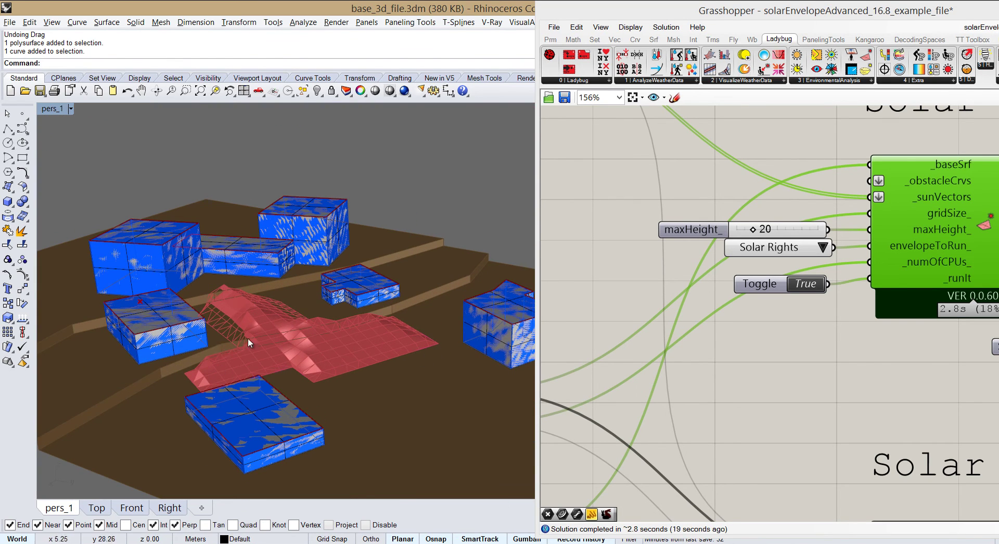